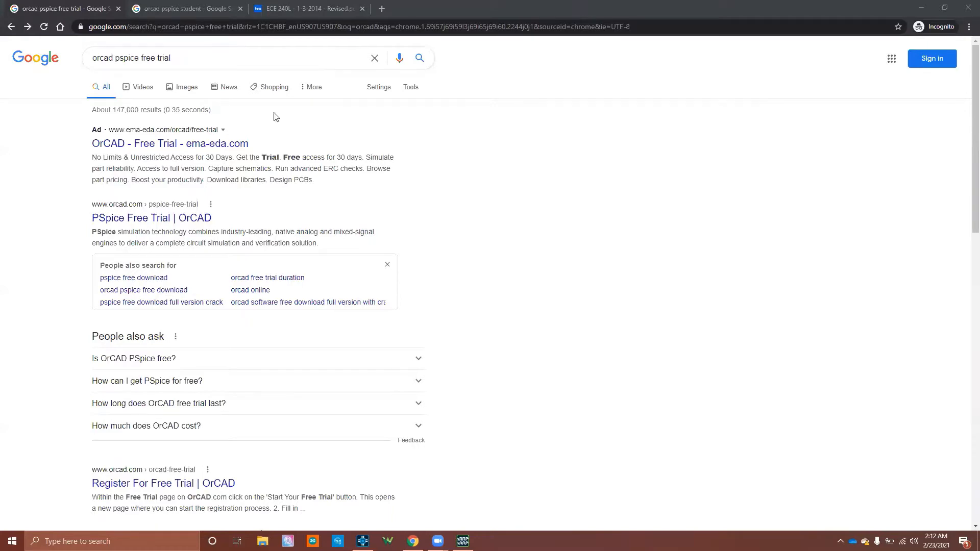
- Open the OrCAD PSpice Free Trial page and review the student sign-up form on the OrCAD Academic Program page
left_click(208, 219)
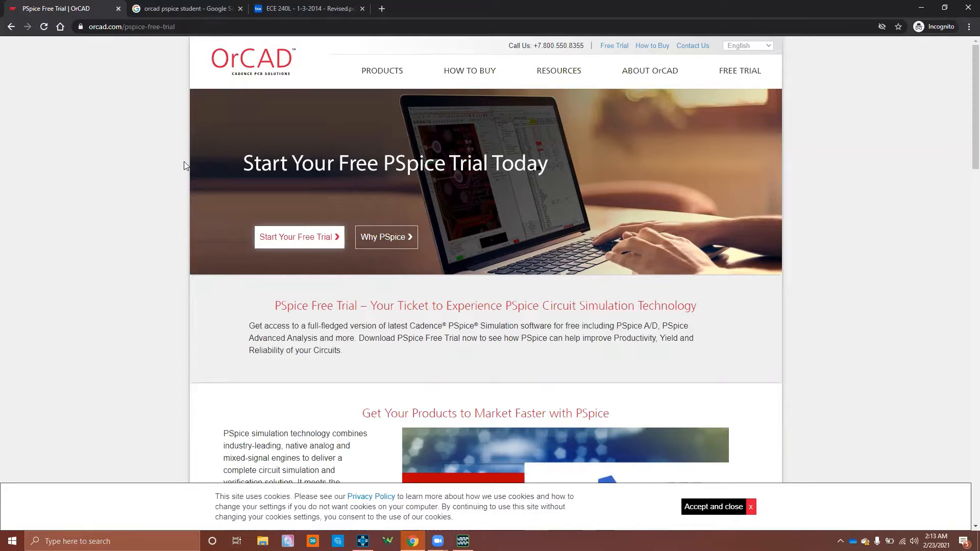
left_click(210, 7)
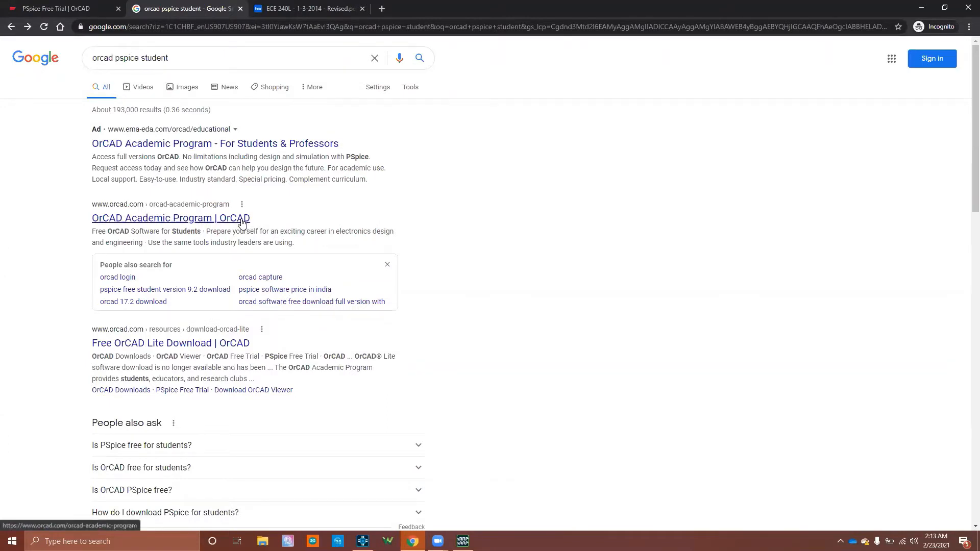
left_click(242, 220)
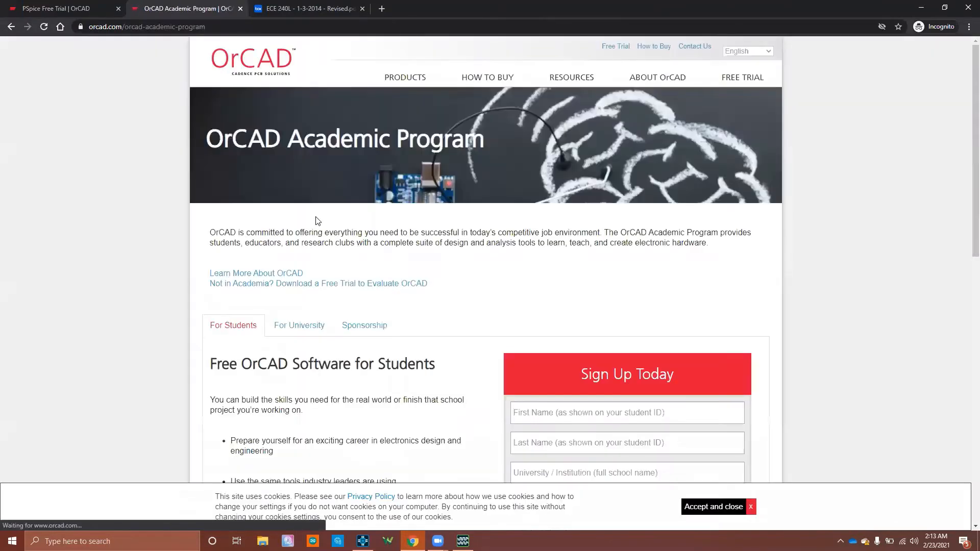
scroll(756, 293, "down", 3)
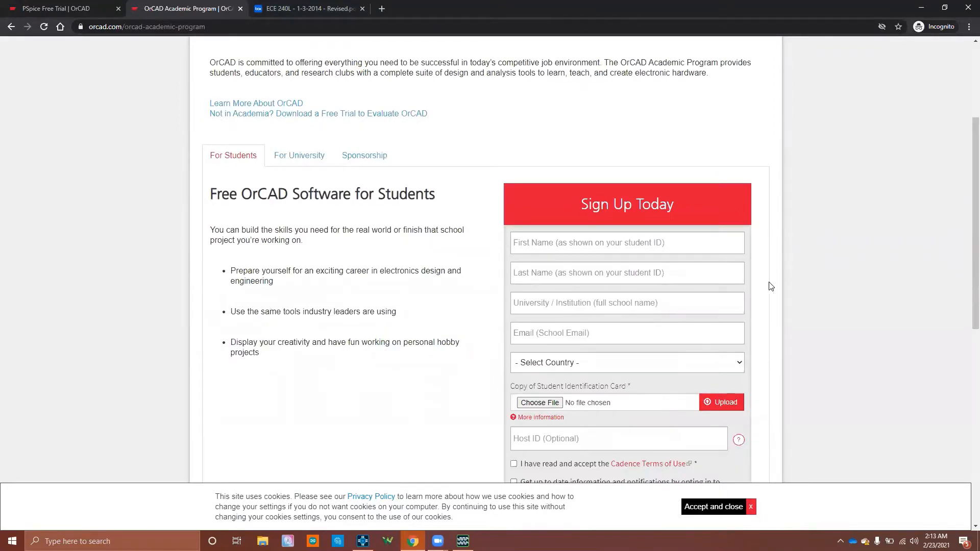
scroll(773, 289, "down", 3)
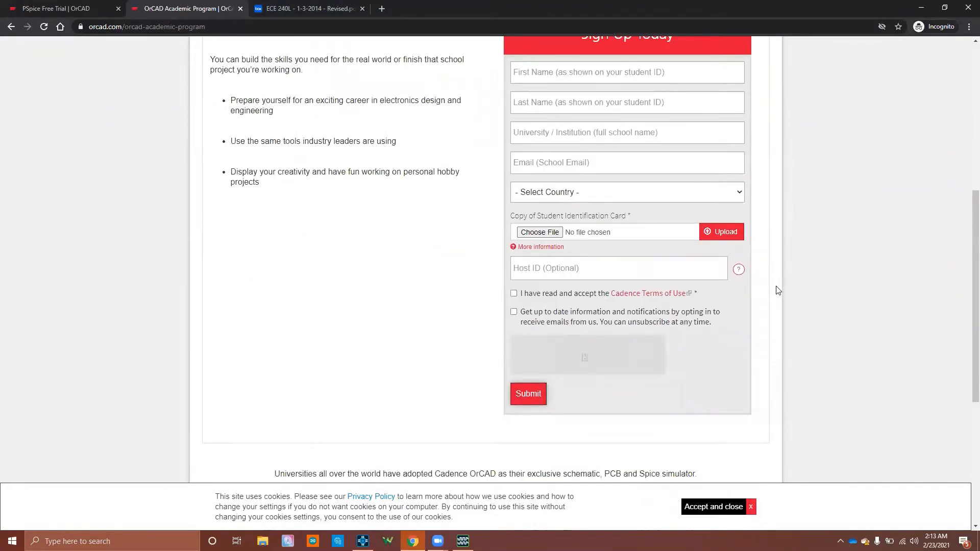
scroll(777, 290, "up", 2)
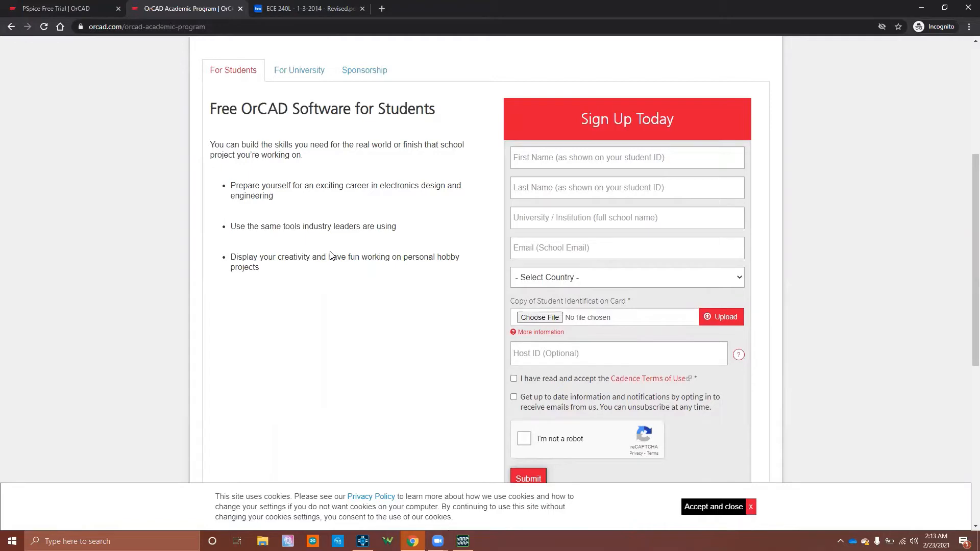
- View the Figure 1.3 circuit schematic in the ECE 240L PDF and switch to OrCAD Capture CIS
left_click(304, 10)
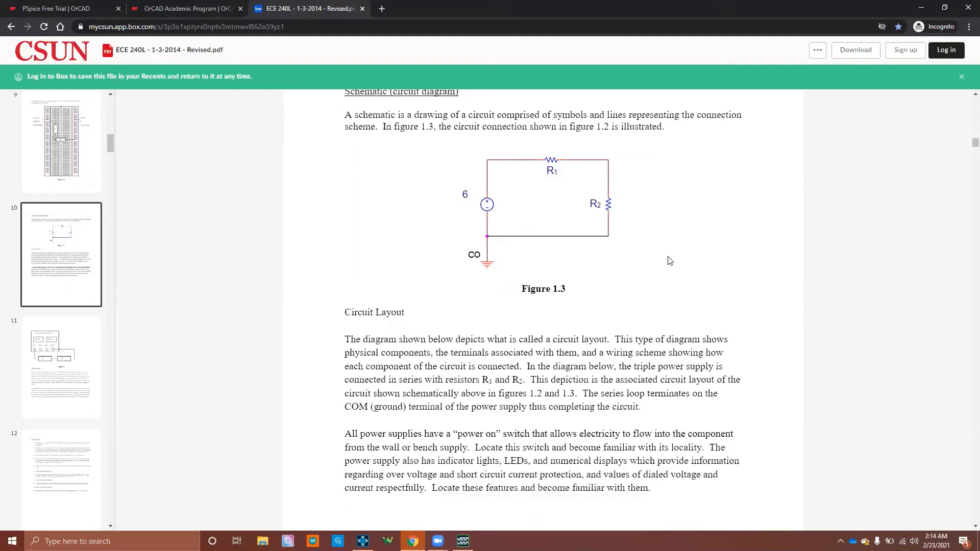
mouse_move(363, 541)
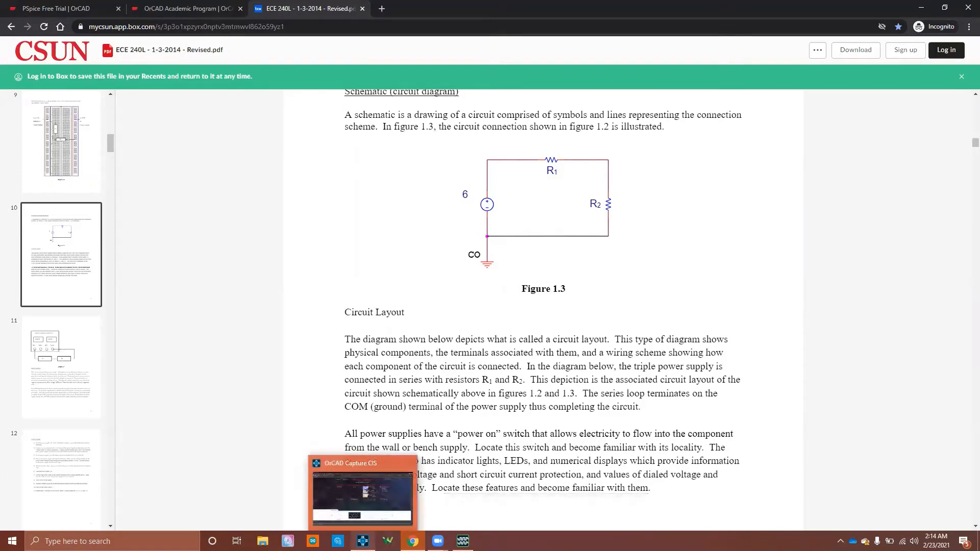
left_click(363, 493)
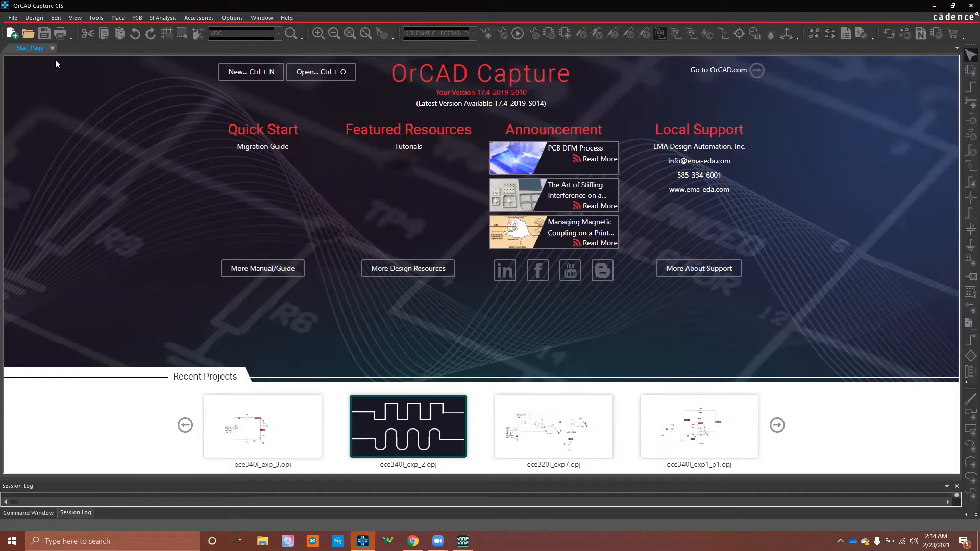
- Start a new PSpice simulation project named ECE240_Exp1 in the preset PSPICE folder
left_click(12, 18)
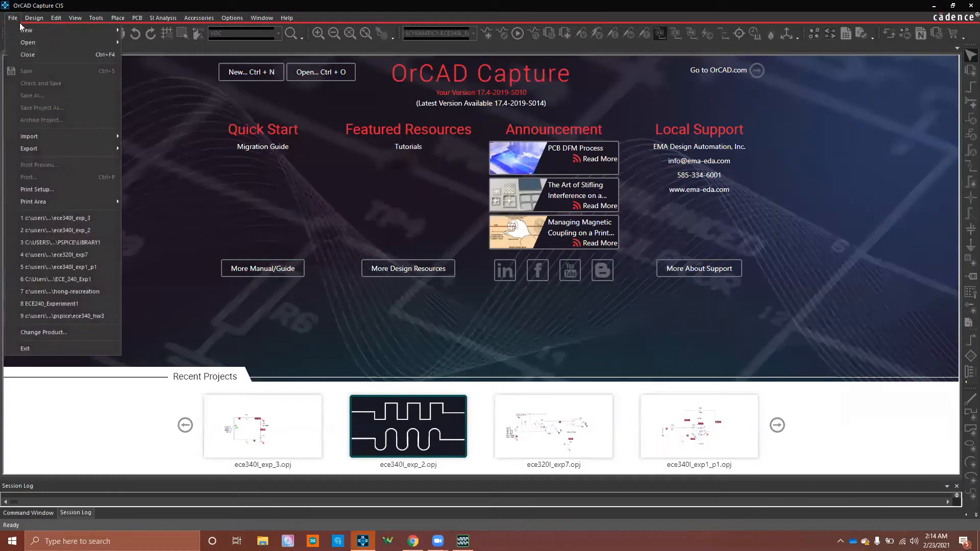
mouse_move(26, 32)
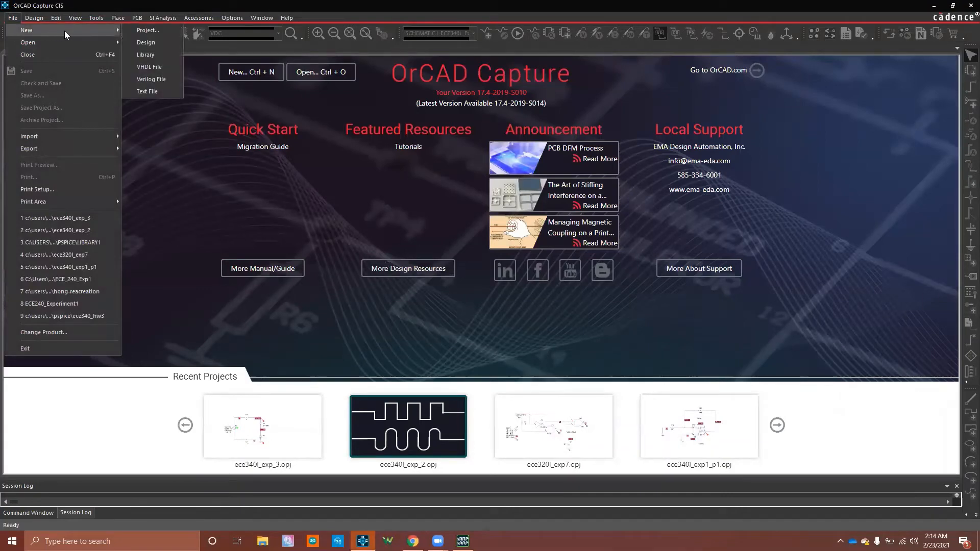
left_click(140, 32)
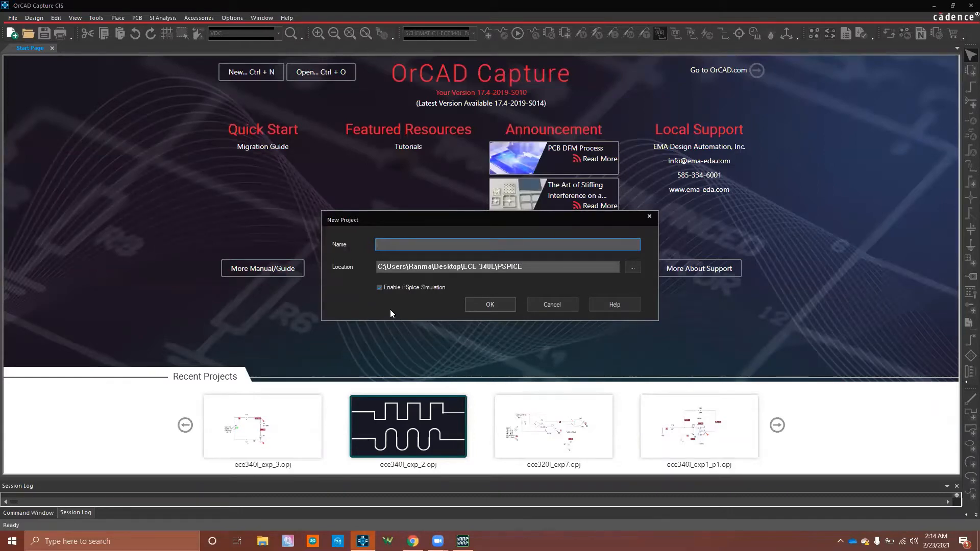
type("ECE240_Exp1")
left_click(489, 306)
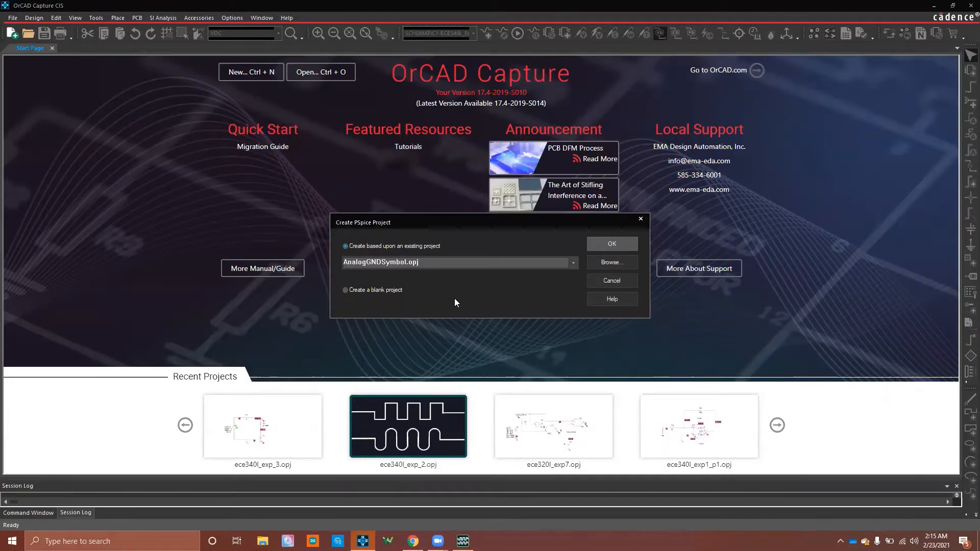
- Look through the existing project templates, and create the PSpice project as a blank project instead
left_click(575, 264)
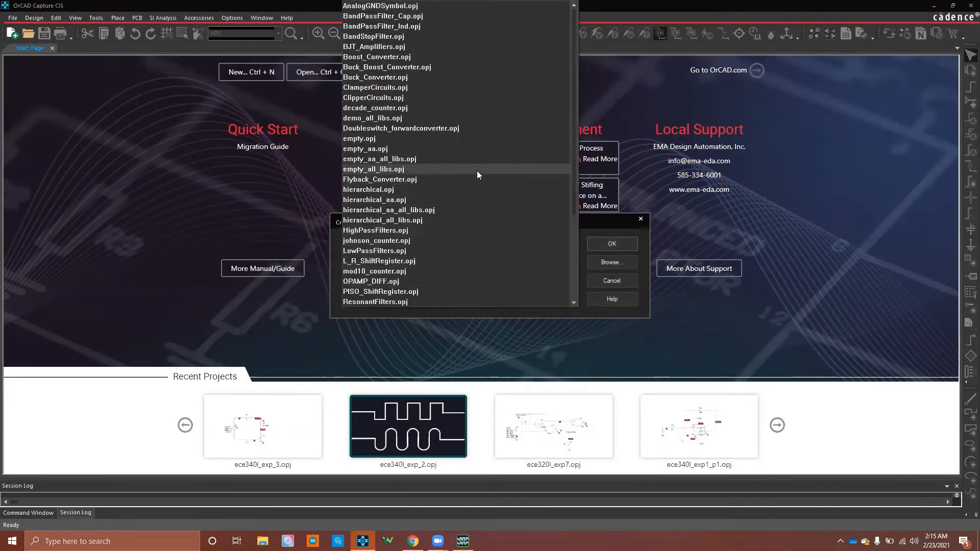
left_click(558, 313)
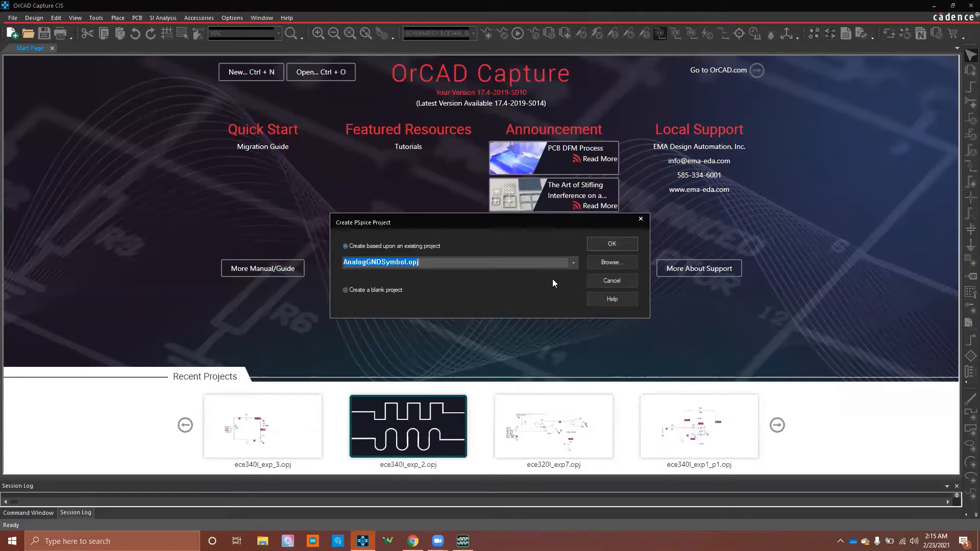
left_click(352, 290)
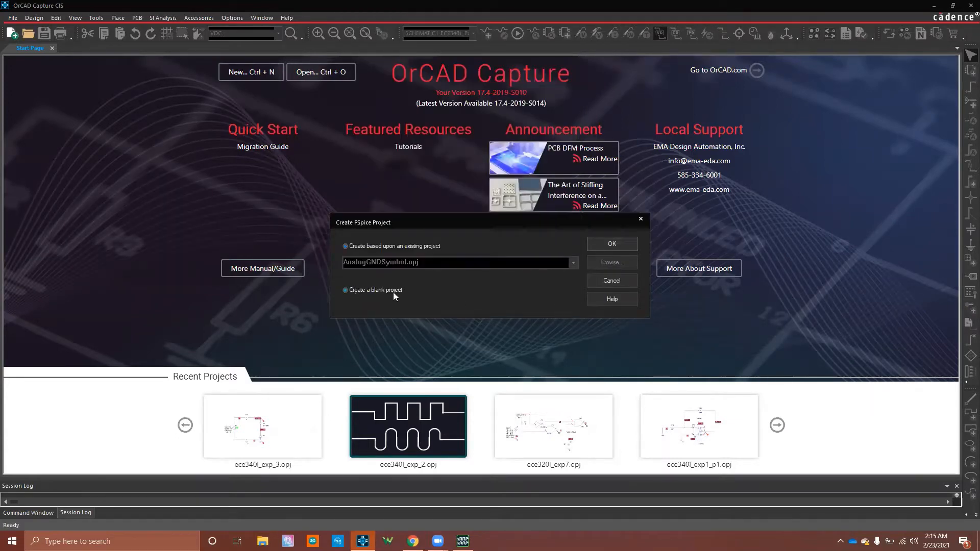
left_click(608, 246)
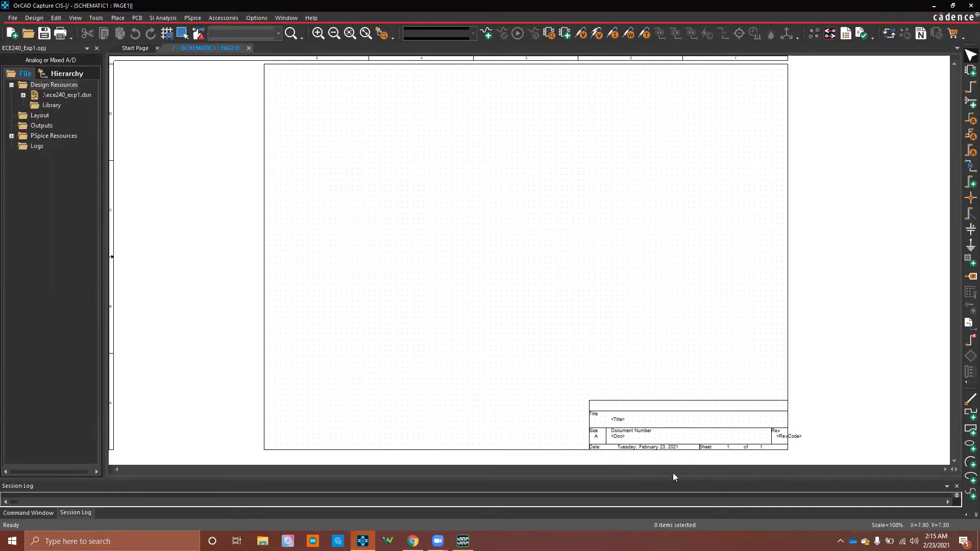
- Set the title in the schematic page's title block to ECE240L
double_click(622, 421)
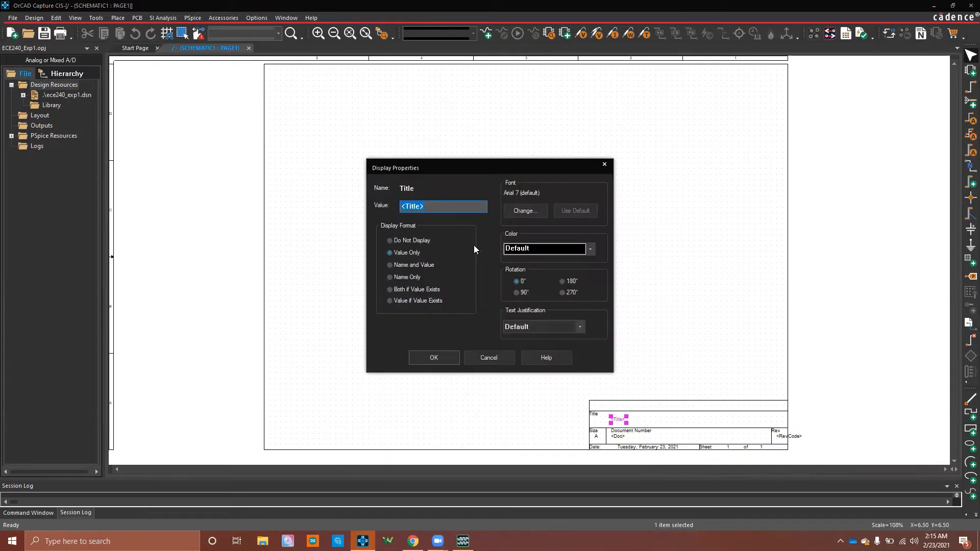
type("ECE240L")
key("Return")
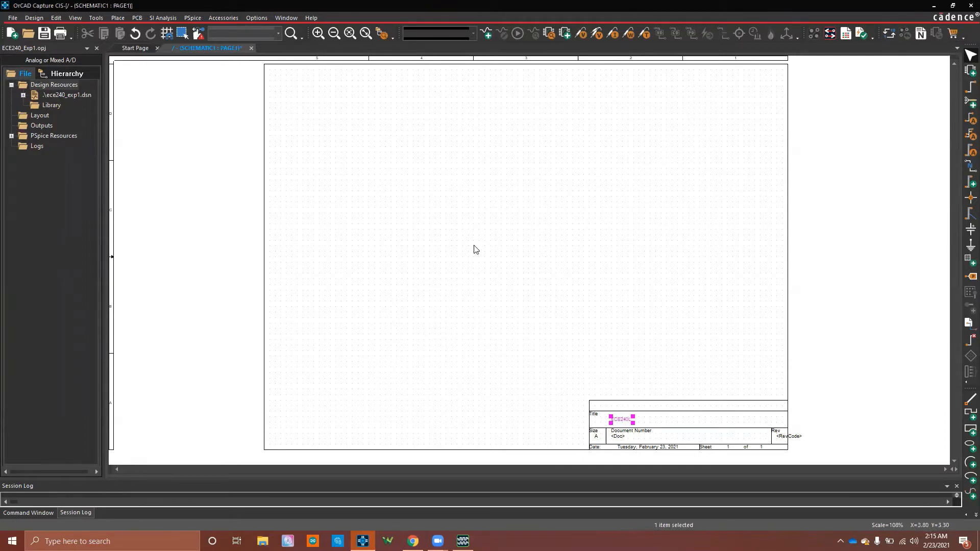
left_click(476, 250)
- Consult the Figure 1.3 circuit schematic in the ECE 240L PDF and return to the blank schematic page
left_click(318, 33)
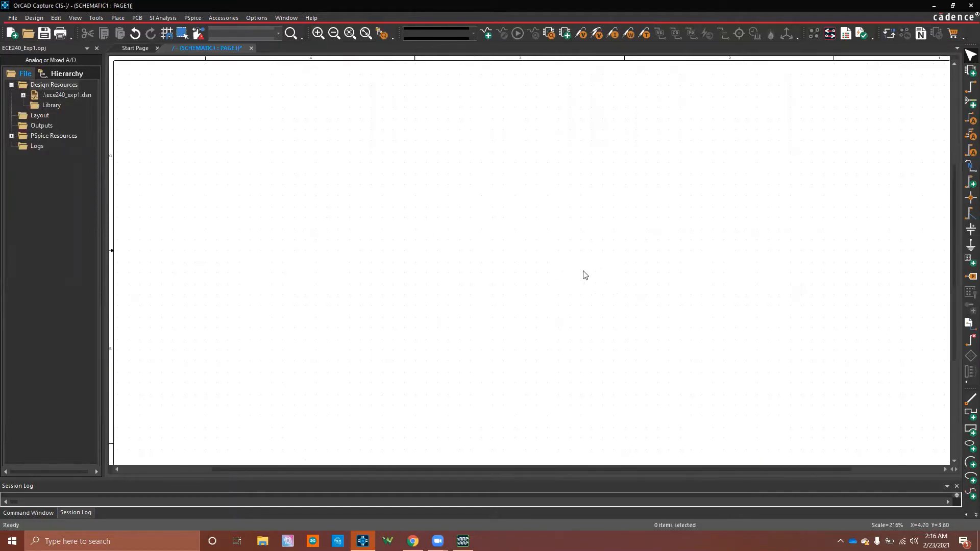
scroll(553, 247, "down", 1)
left_click(413, 541)
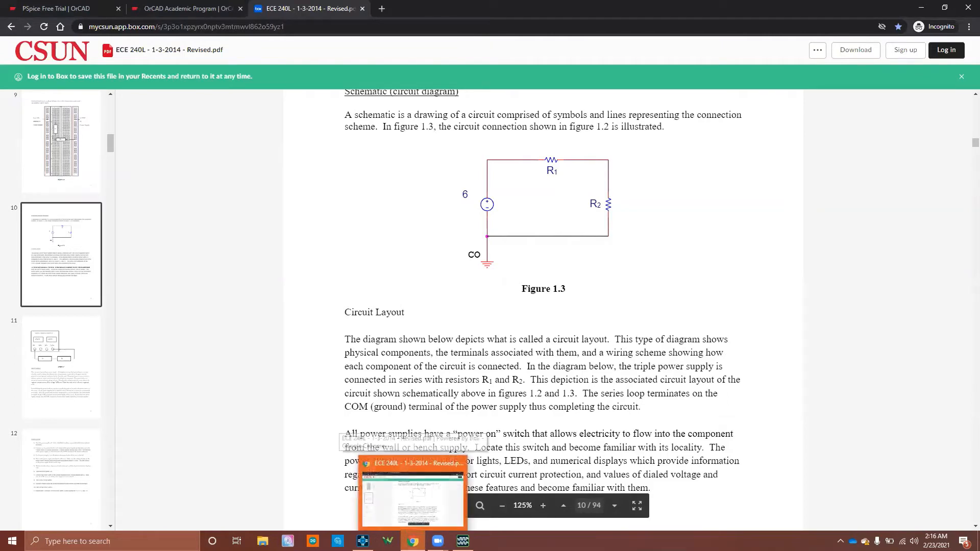
left_click(412, 541)
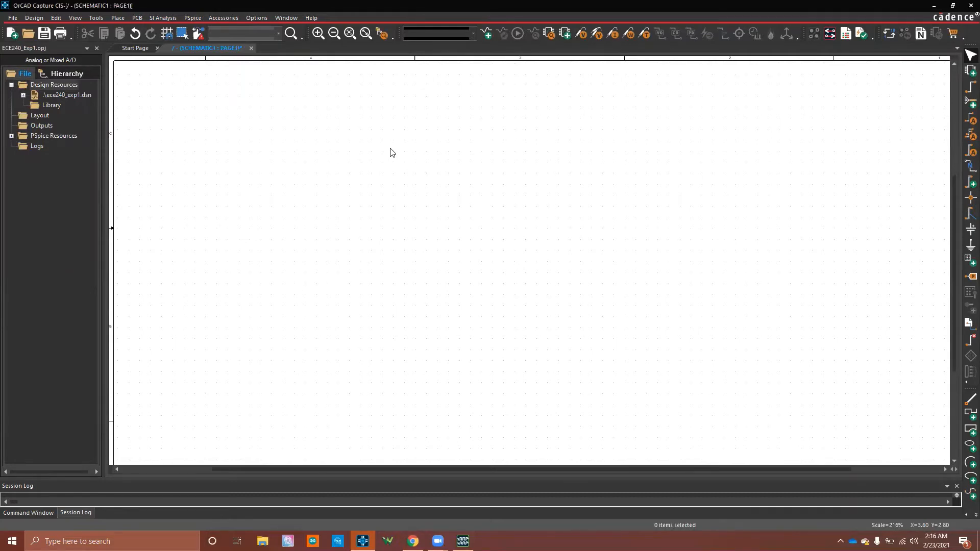
- Place one PSpice DC voltage source on the left part of the schematic page and end the placement
left_click(117, 18)
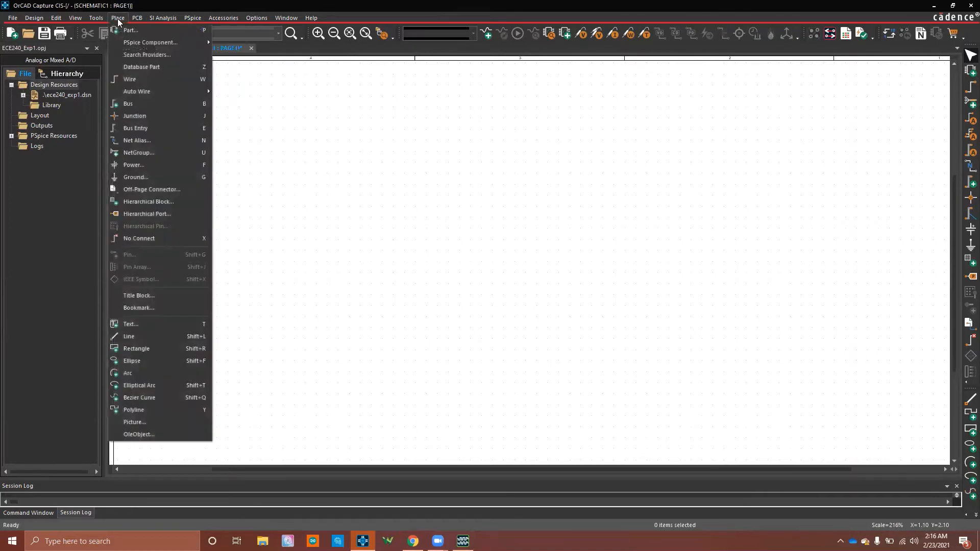
mouse_move(175, 45)
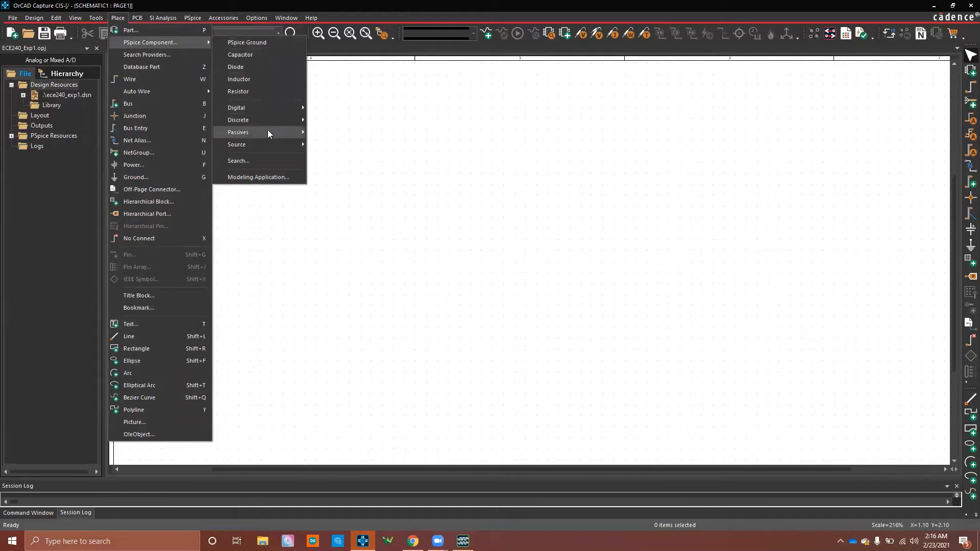
mouse_move(258, 148)
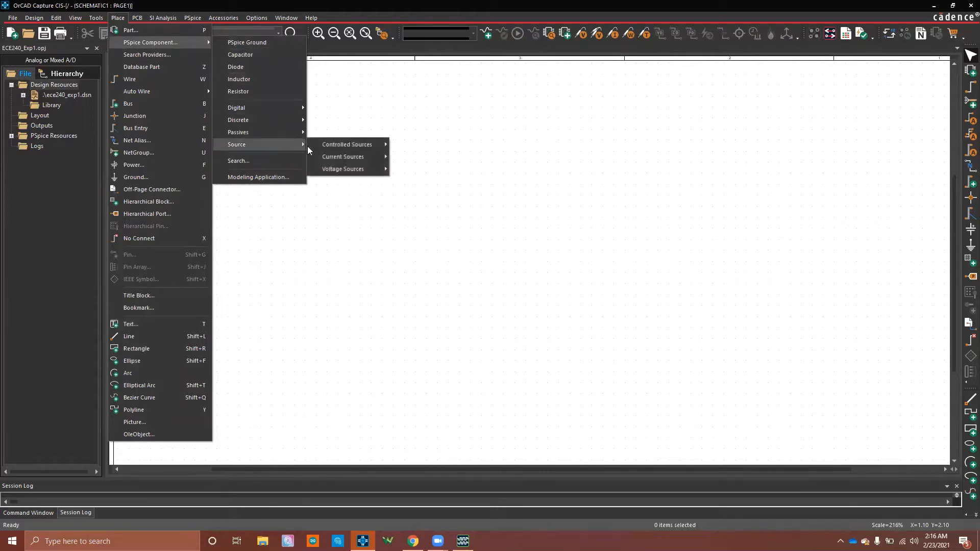
mouse_move(370, 176)
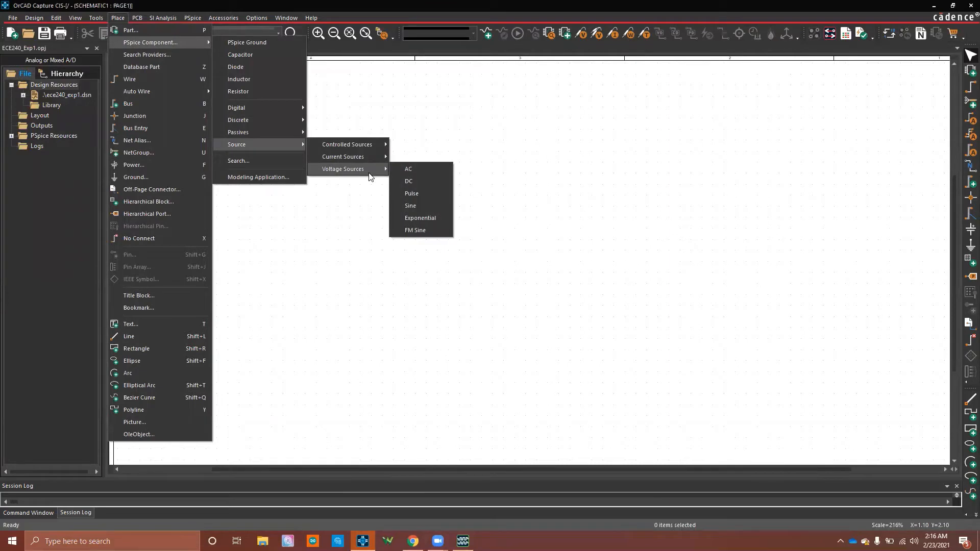
left_click(418, 181)
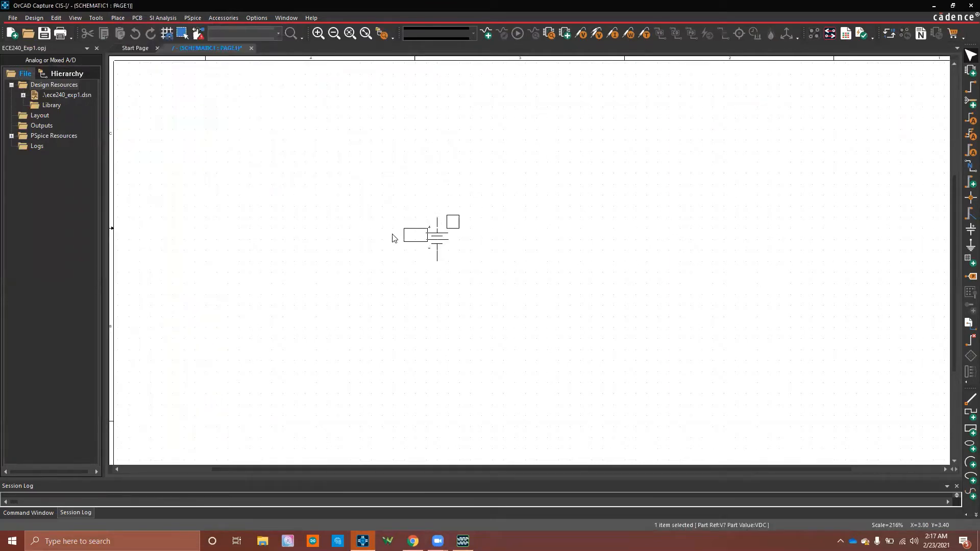
left_click(320, 218)
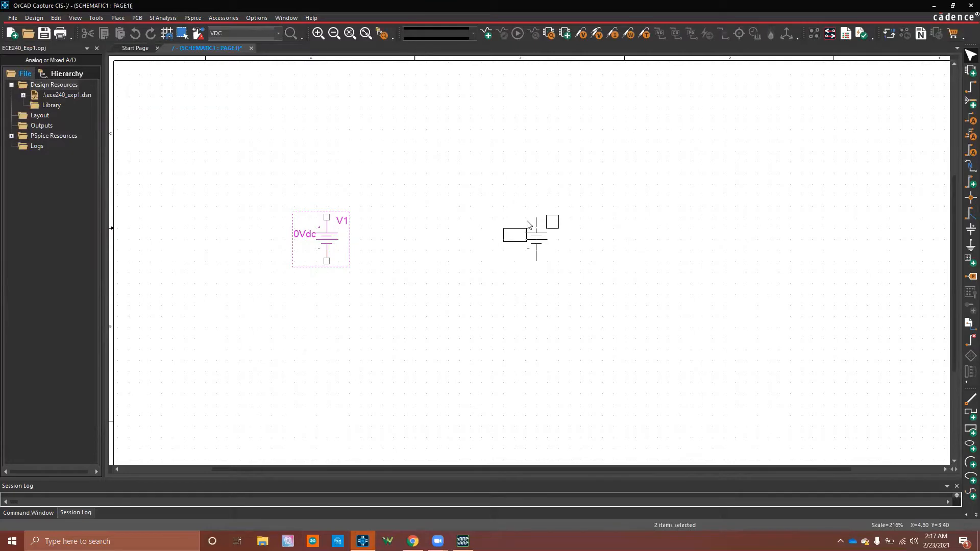
key("Escape")
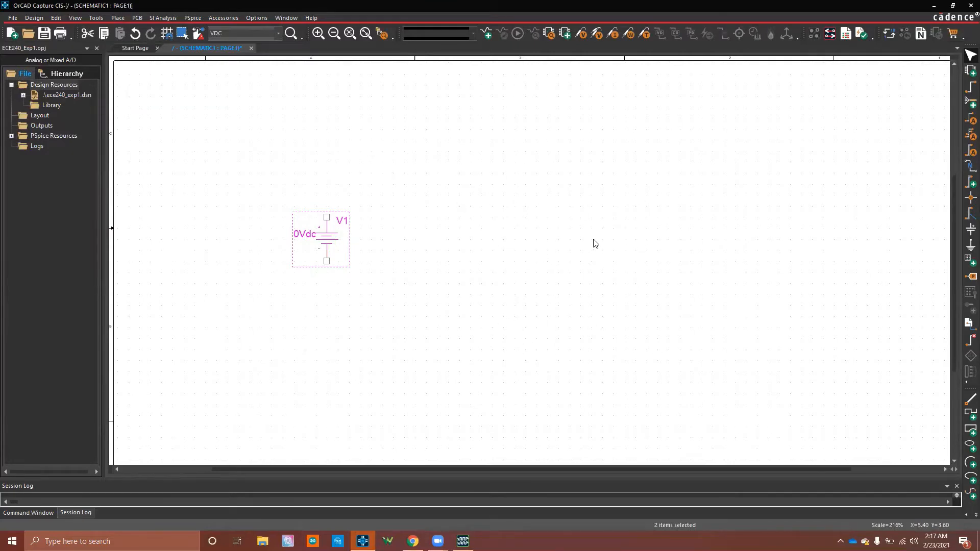
left_click(528, 225)
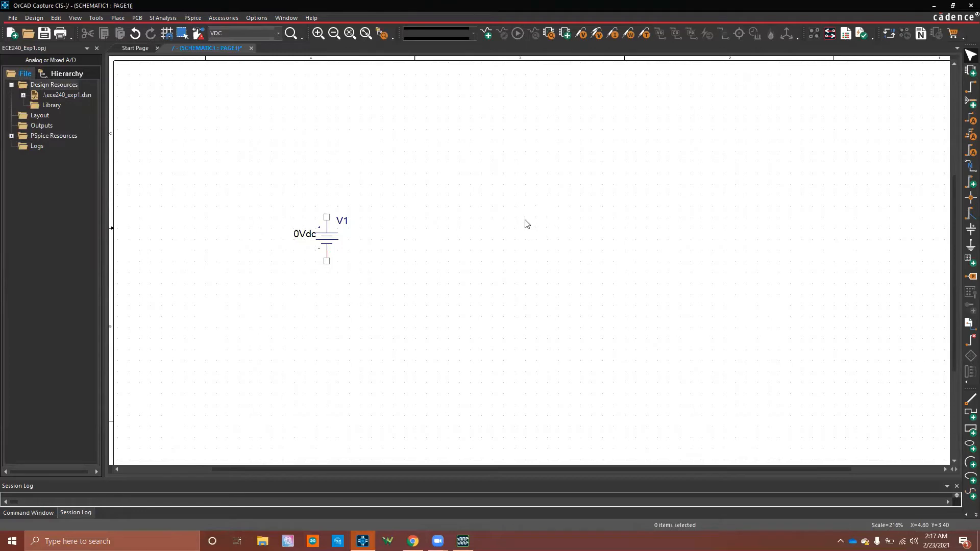
- Place two horizontal PSpice resistors, one above and to the right of the voltage source and one farther right at the source's height
left_click(114, 19)
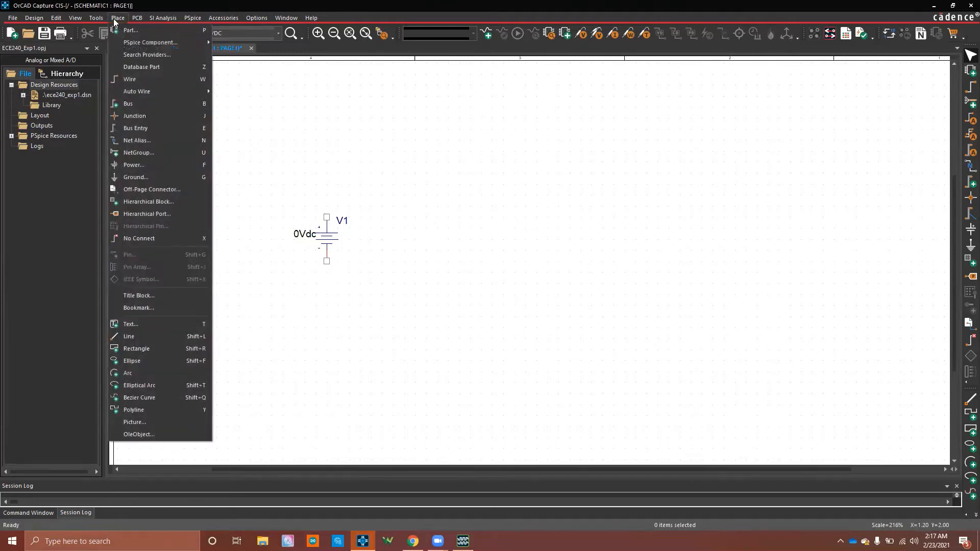
mouse_move(136, 43)
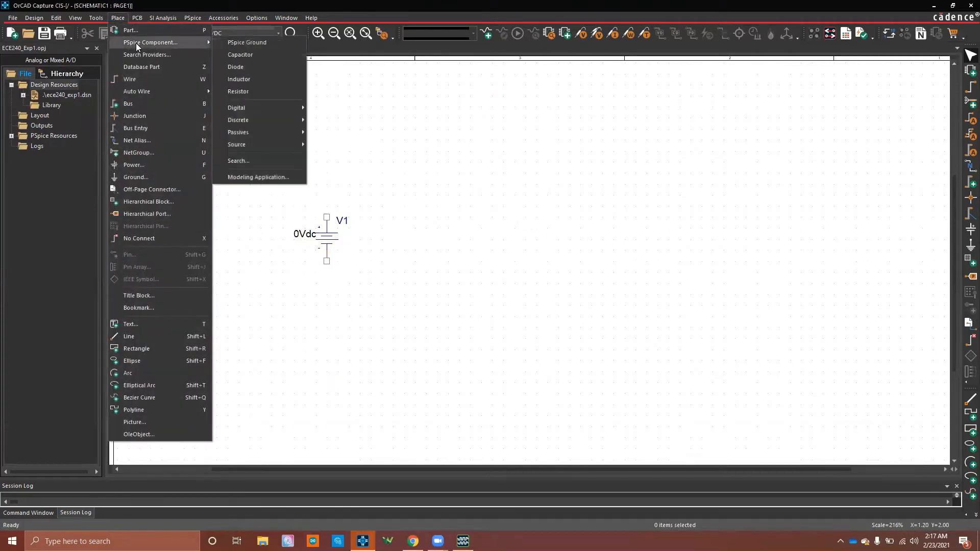
left_click(262, 94)
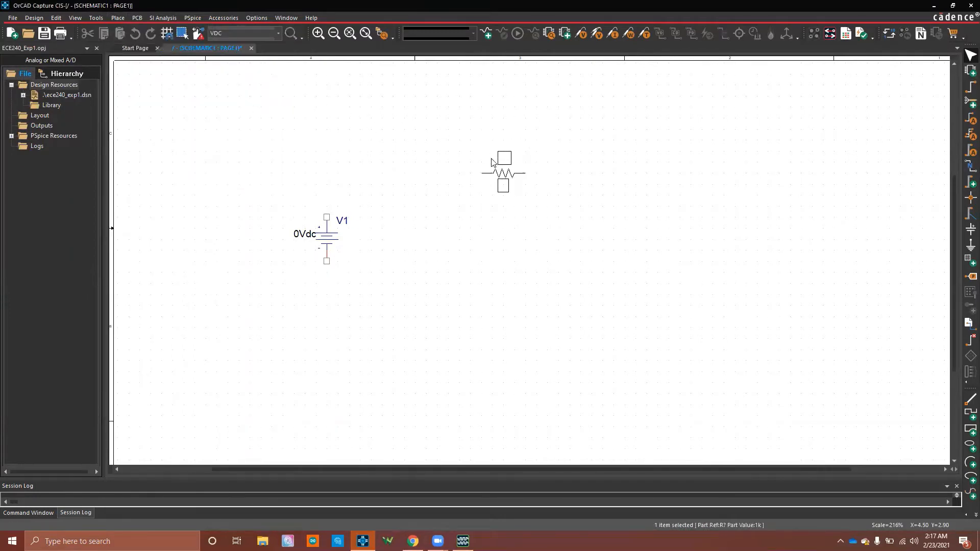
key("Escape")
left_click(490, 162)
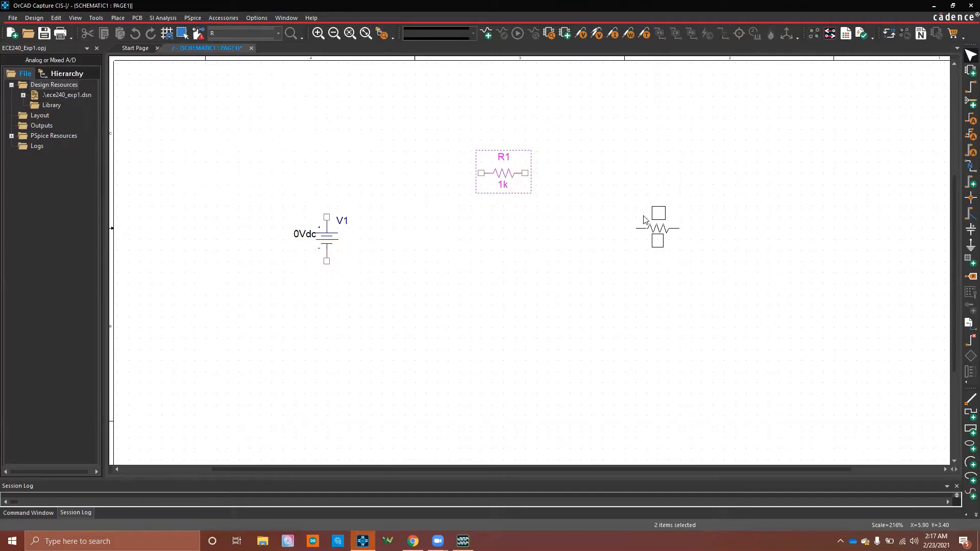
left_click(644, 219)
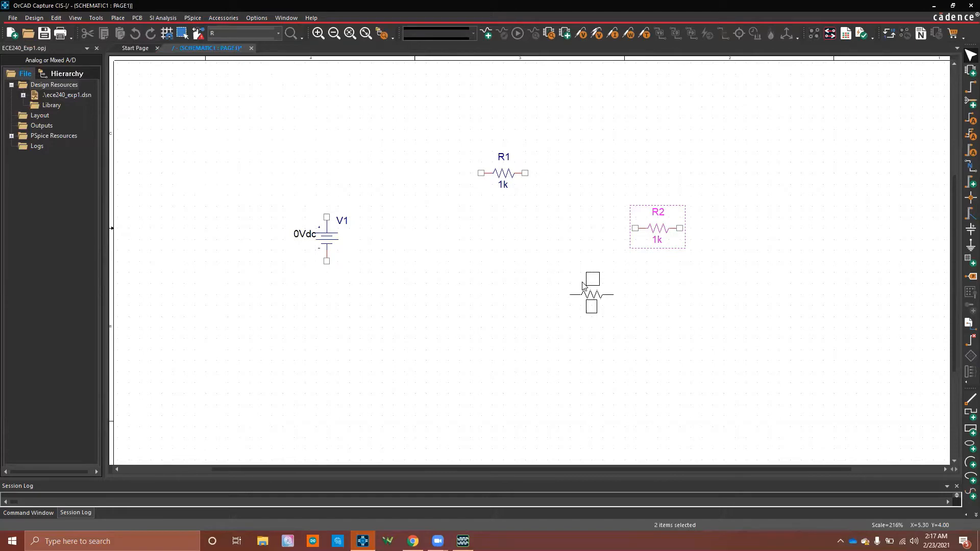
- End the resistor placement, check the Figure 1.3 circuit in the ECE 240L PDF, and return to the OrCAD Capture schematic page
key("Escape")
left_click(593, 313)
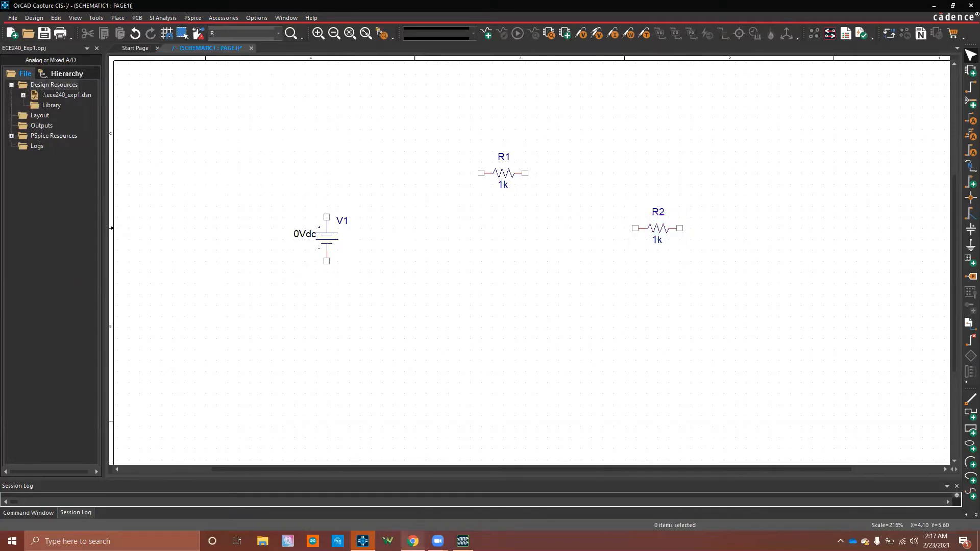
left_click(413, 541)
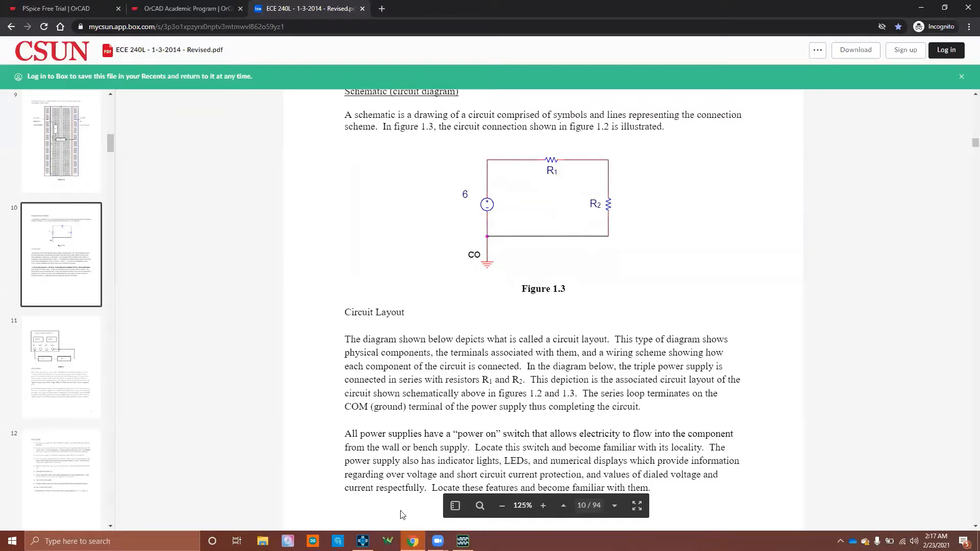
left_click(362, 541)
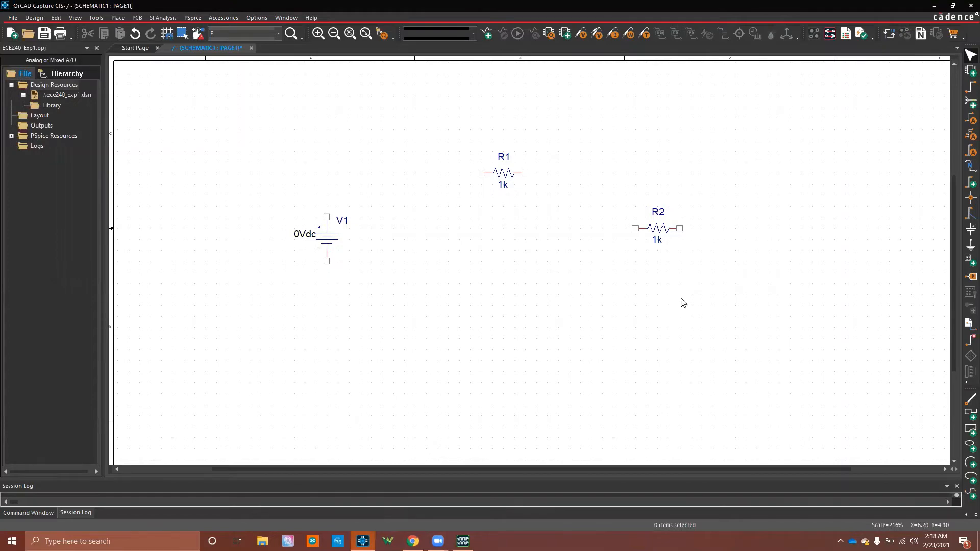
- Rotate resistor R2 through four quarter turns and deselect it
left_click(657, 235)
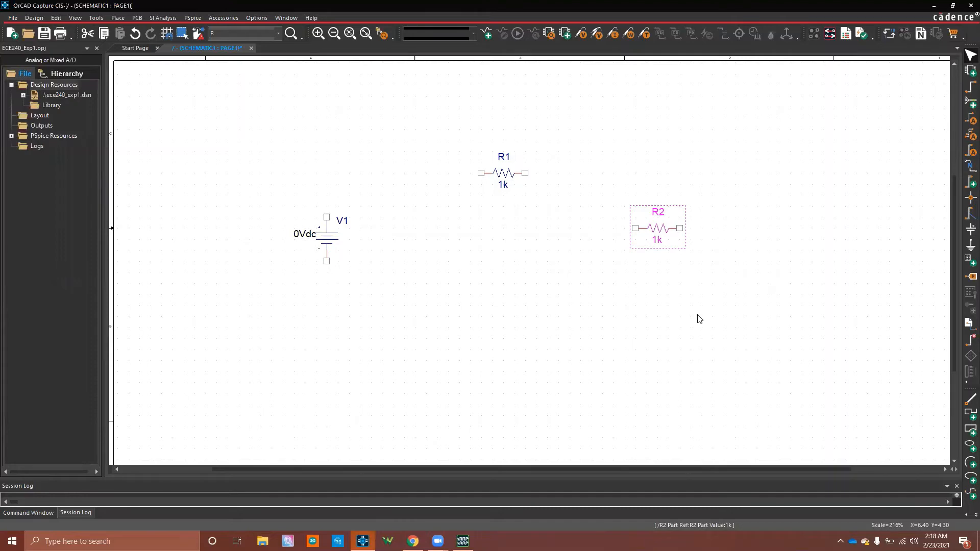
key("r")
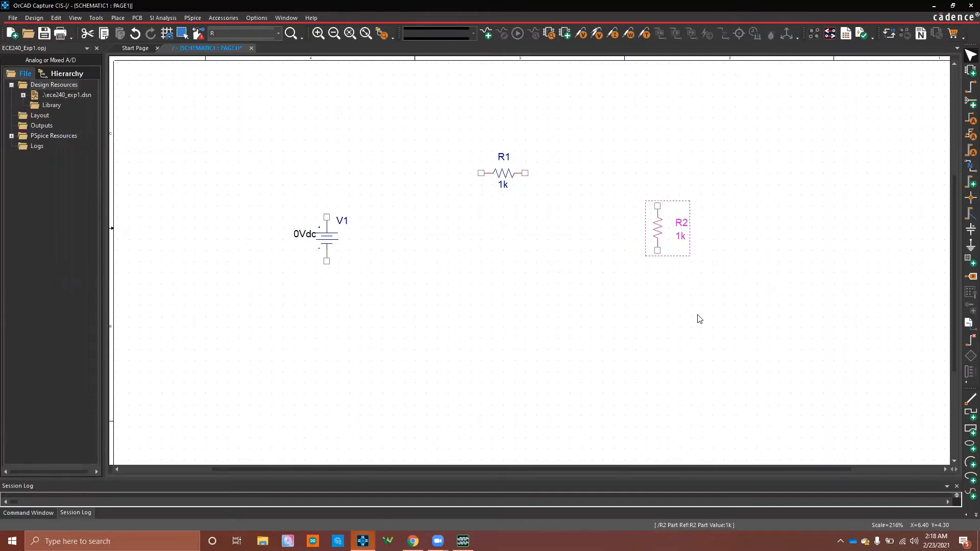
key("r")
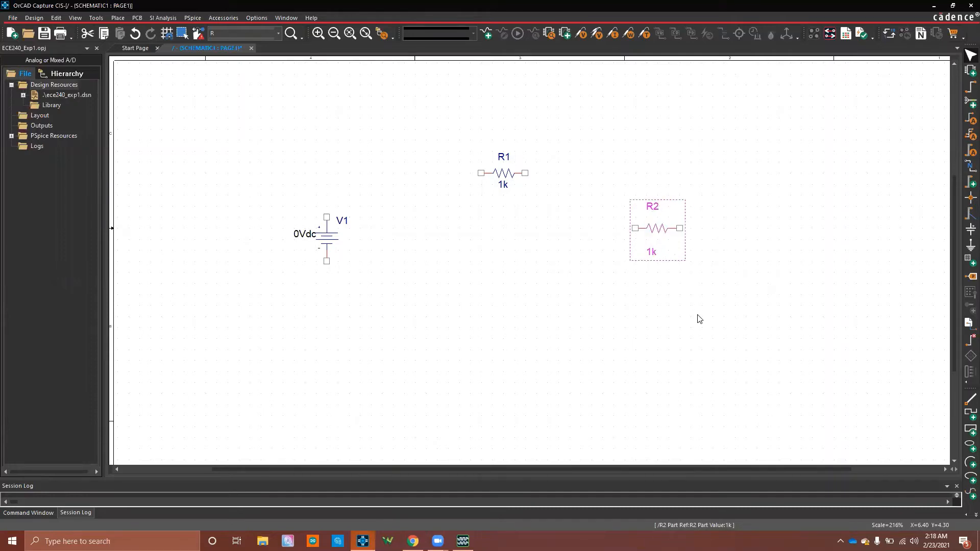
key("r")
key("r")
left_click(741, 269)
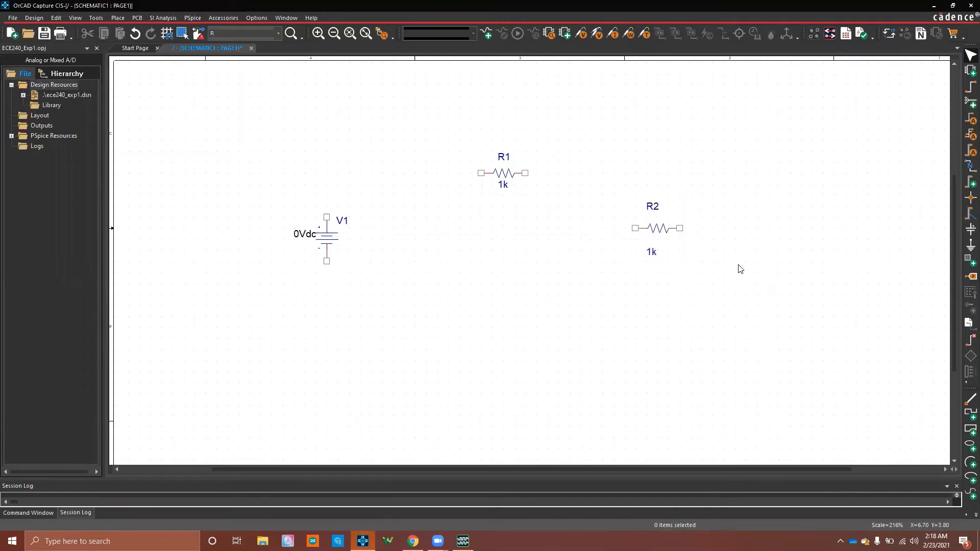
- Rotate resistor R2 to vertical and move it down slightly so its pins line up with the voltage source's
left_click(662, 228)
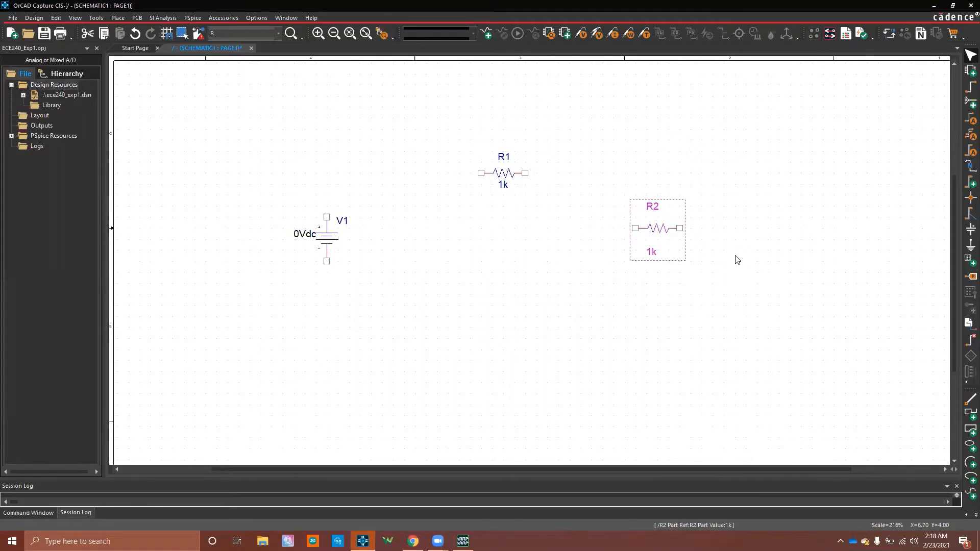
right_click(666, 234)
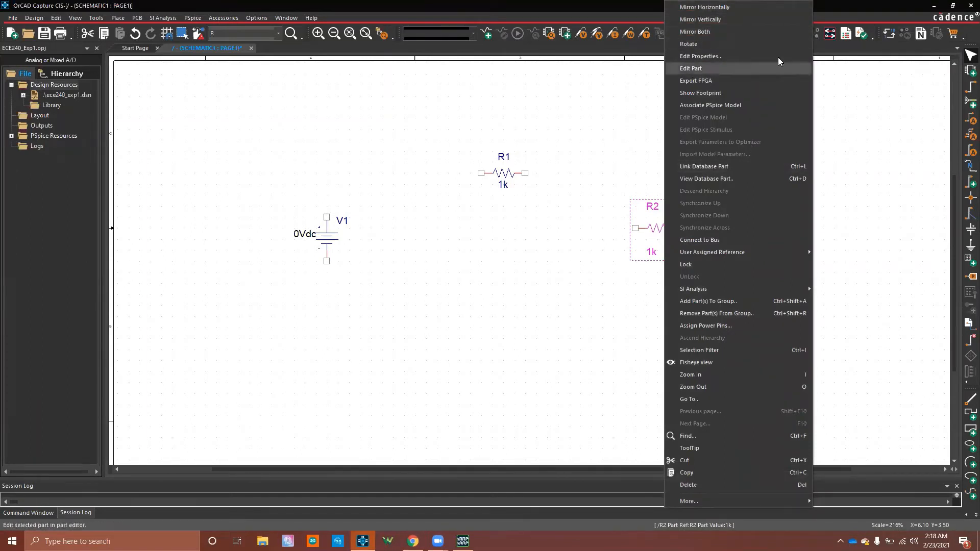
left_click(732, 45)
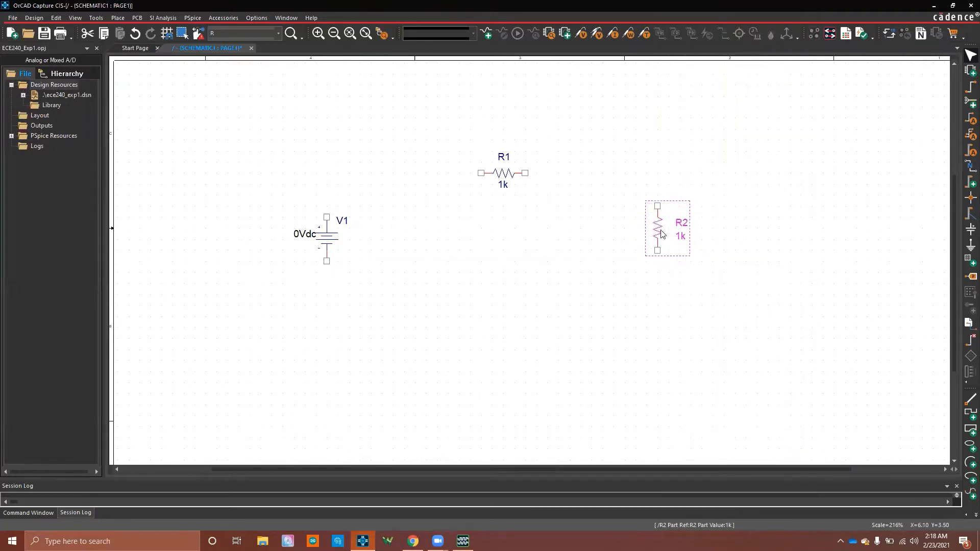
left_click(750, 289)
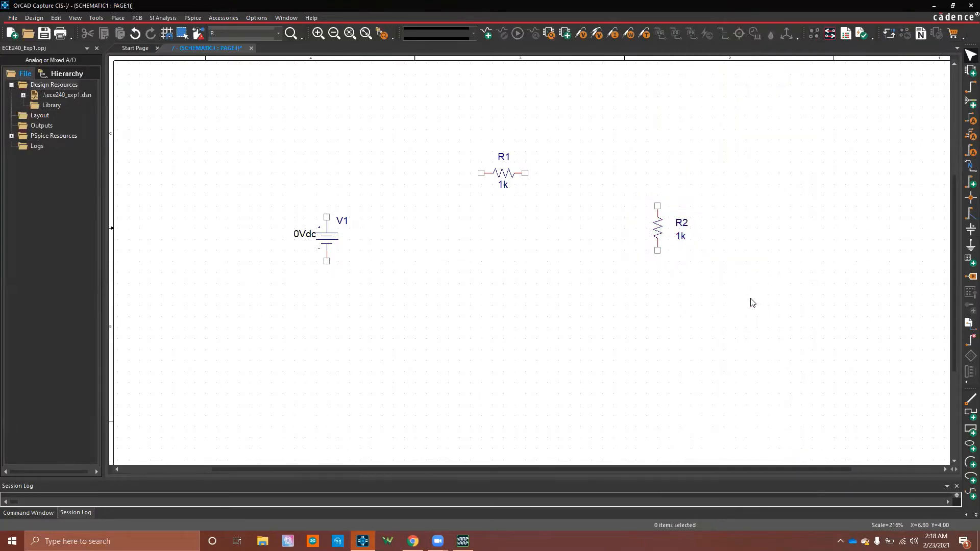
left_click_drag(661, 230, 660, 241)
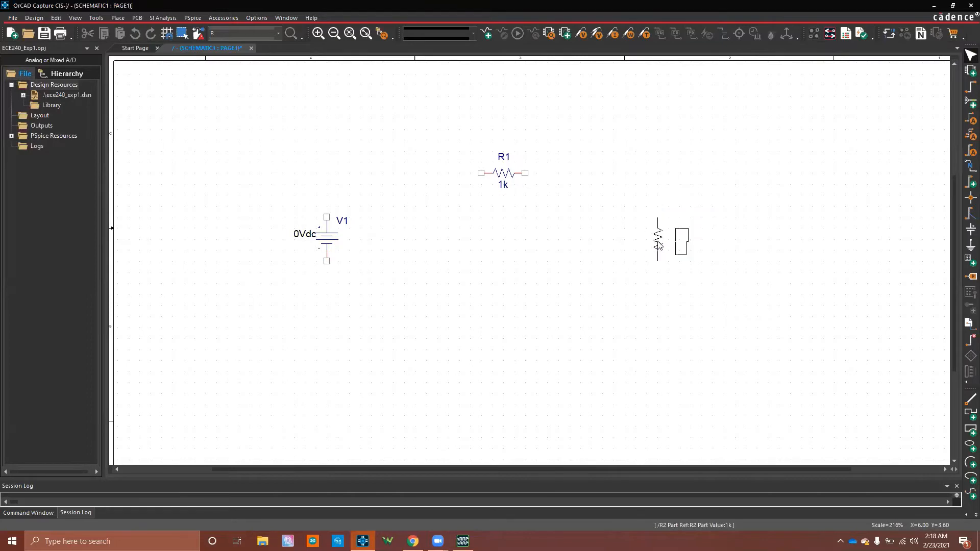
left_click(783, 370)
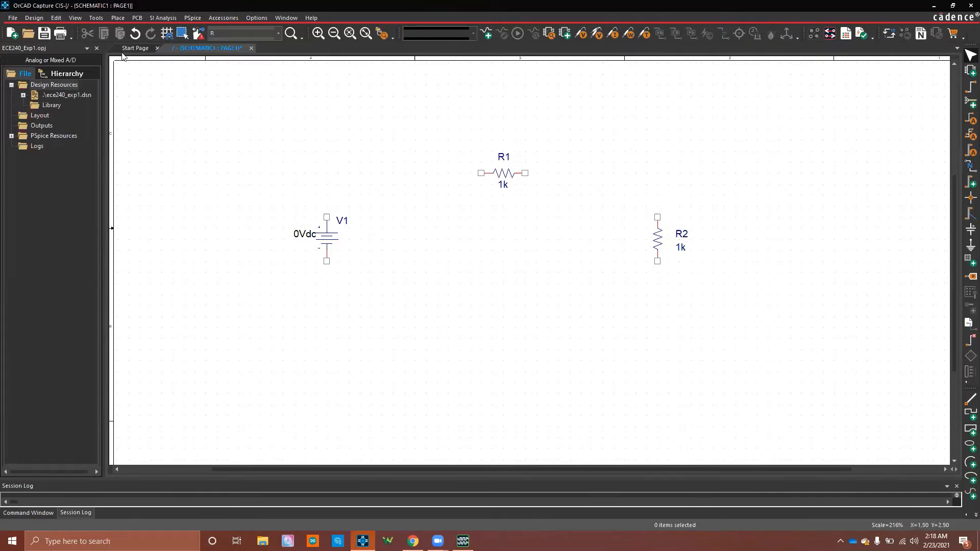
- Search the PSpice part library for LF411 and close the part search
left_click(117, 19)
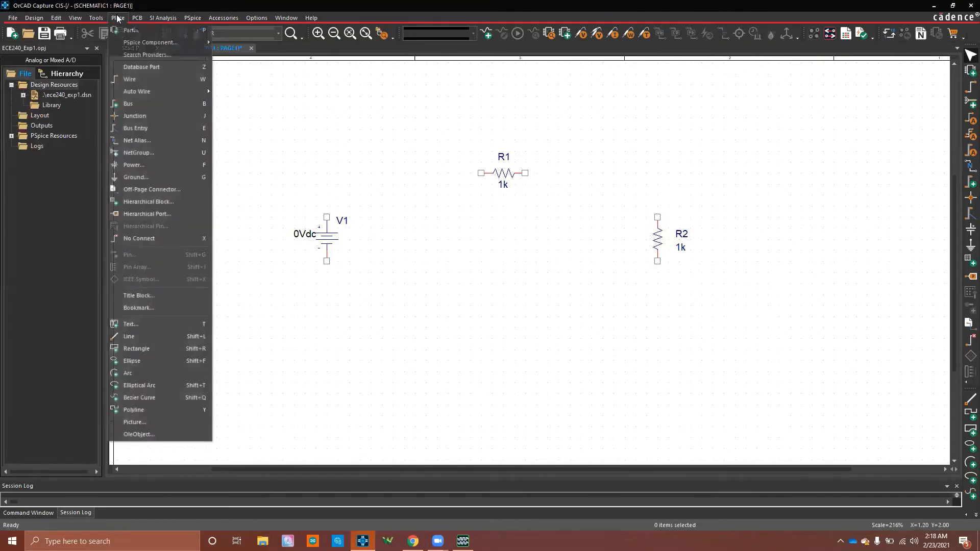
mouse_move(149, 45)
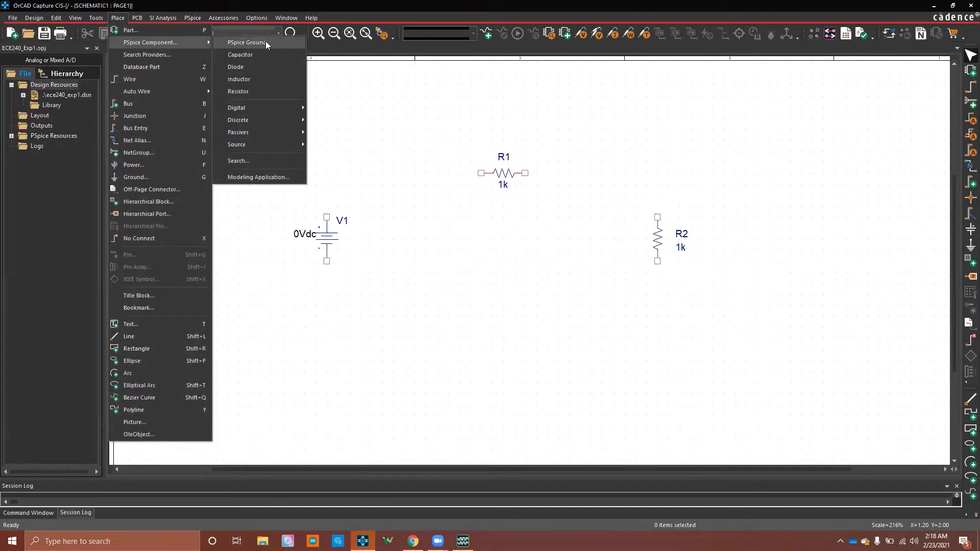
left_click(248, 161)
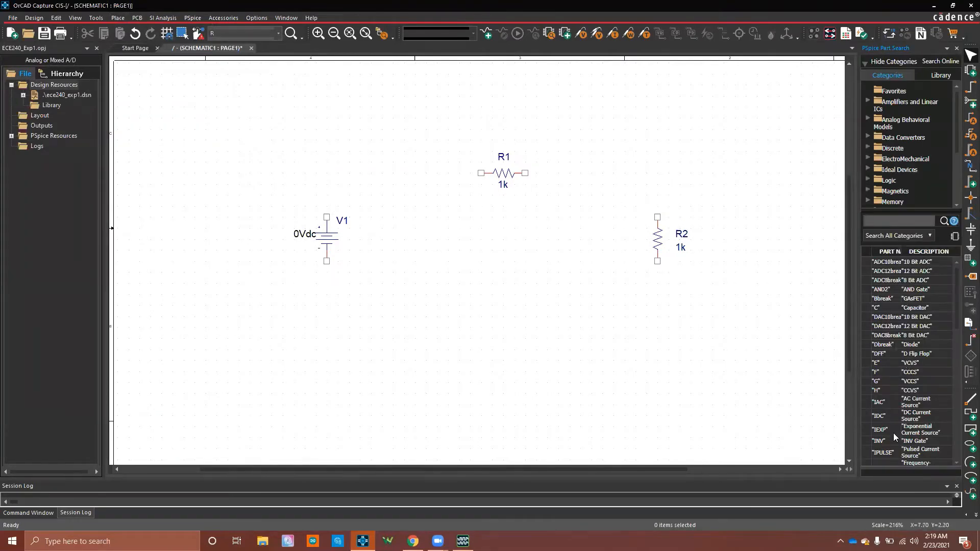
left_click(899, 222)
type("LF411")
key("Return")
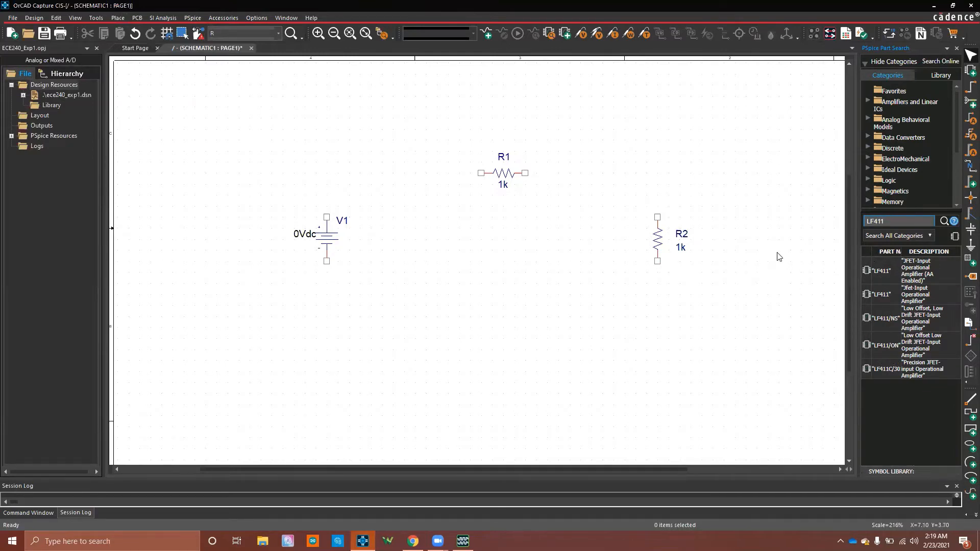
left_click(958, 49)
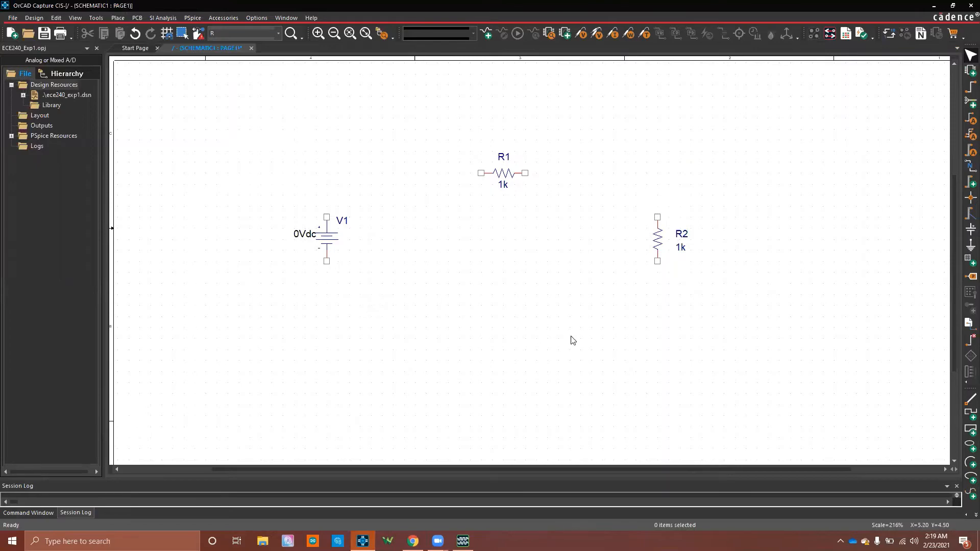
- Check Figure 1.3 in the PDF again, return to OrCAD Capture, and place one PSpice ground below and slightly right of the voltage source
left_click(413, 540)
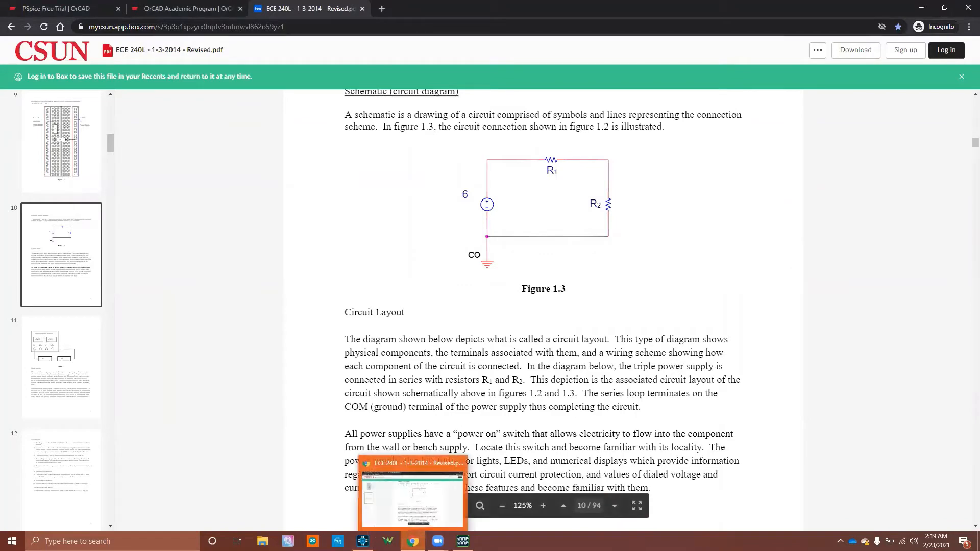
left_click(417, 536)
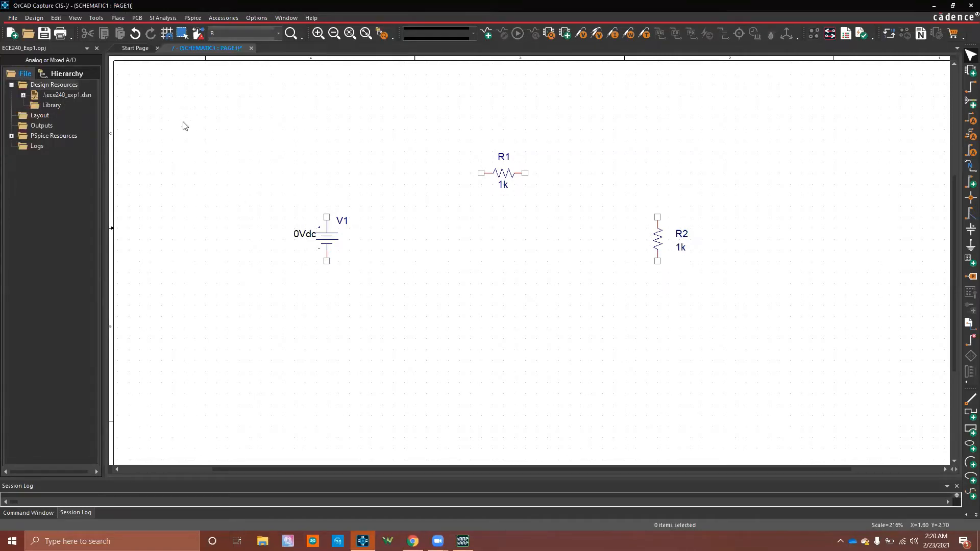
left_click(118, 18)
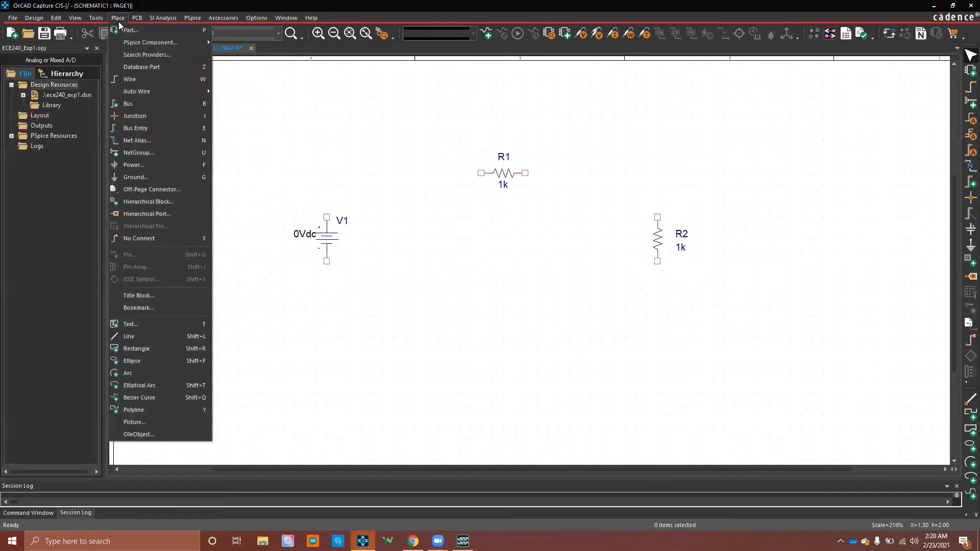
mouse_move(158, 43)
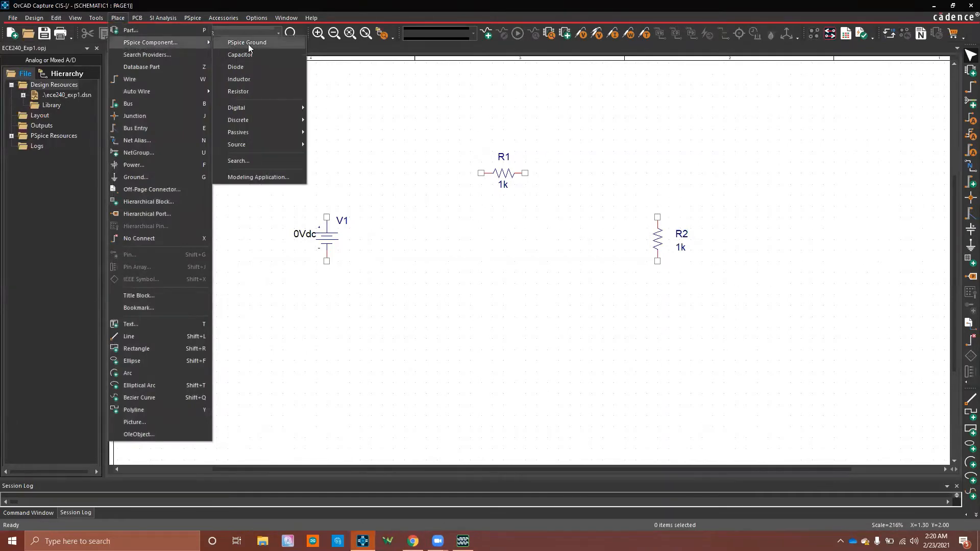
left_click(290, 43)
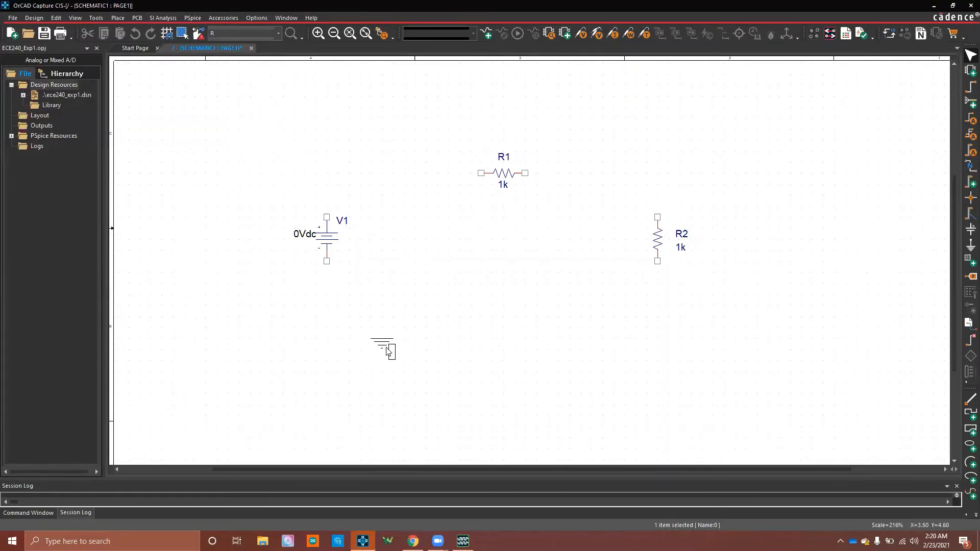
left_click(386, 351)
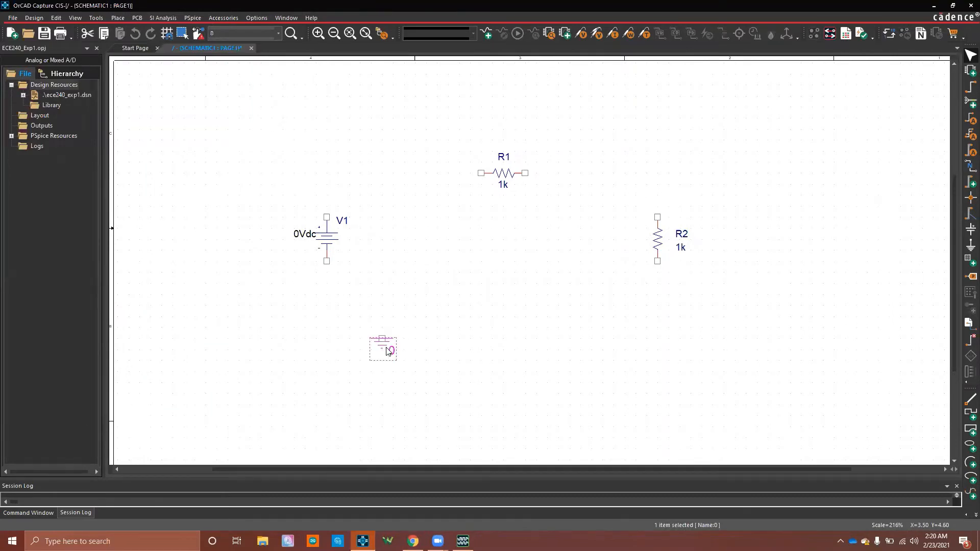
key("Escape")
left_click(587, 364)
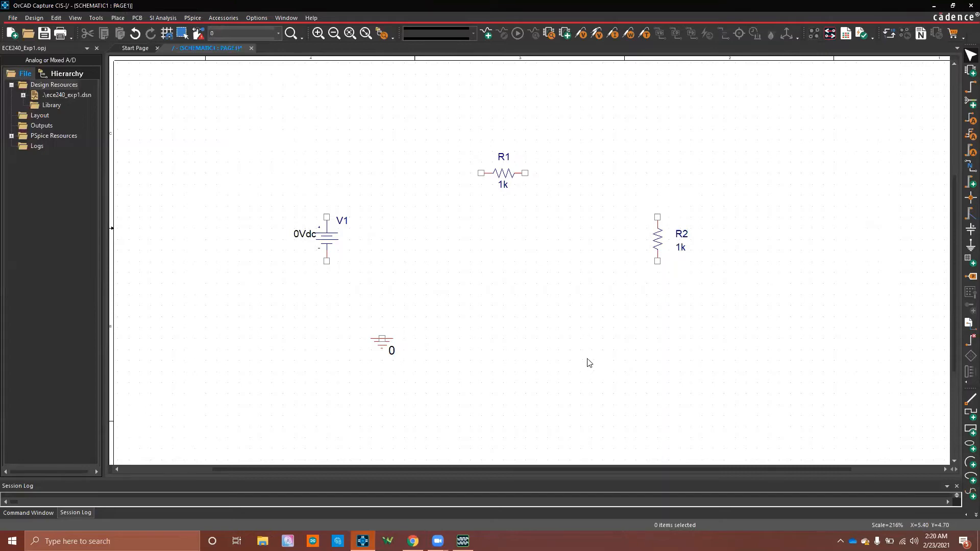
- Wire the voltage source's positive pin to R1's left pin, and R1's right pin to R2's upper pin
left_click(118, 18)
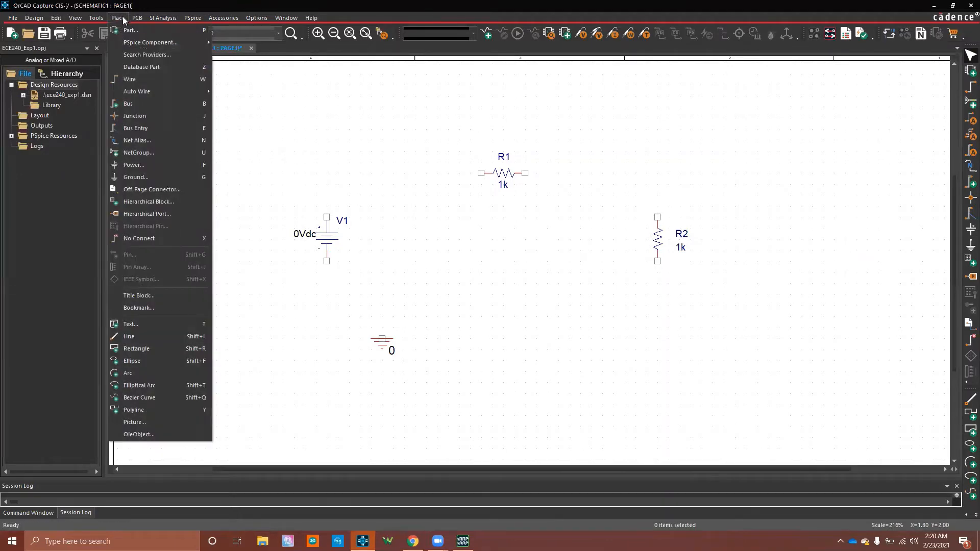
left_click(160, 79)
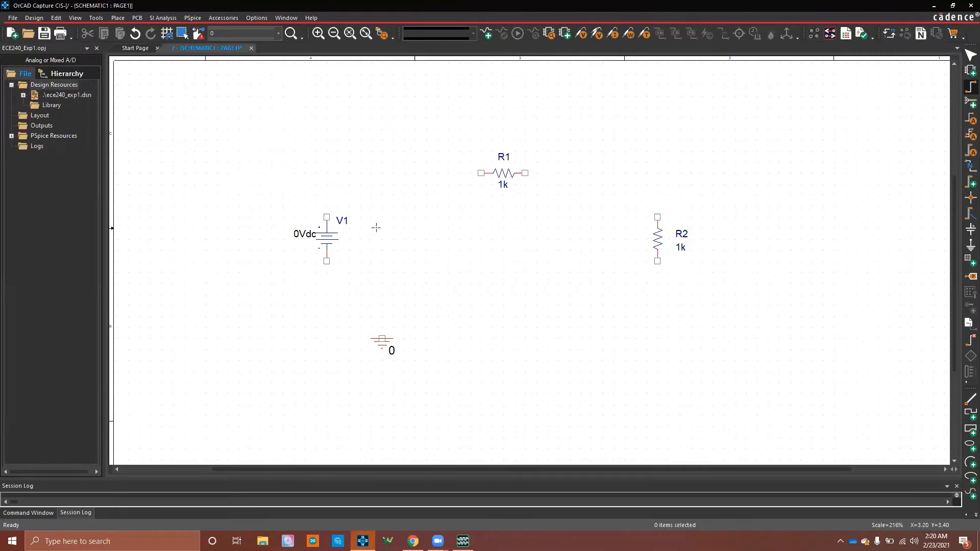
left_click(327, 217)
left_click(327, 173)
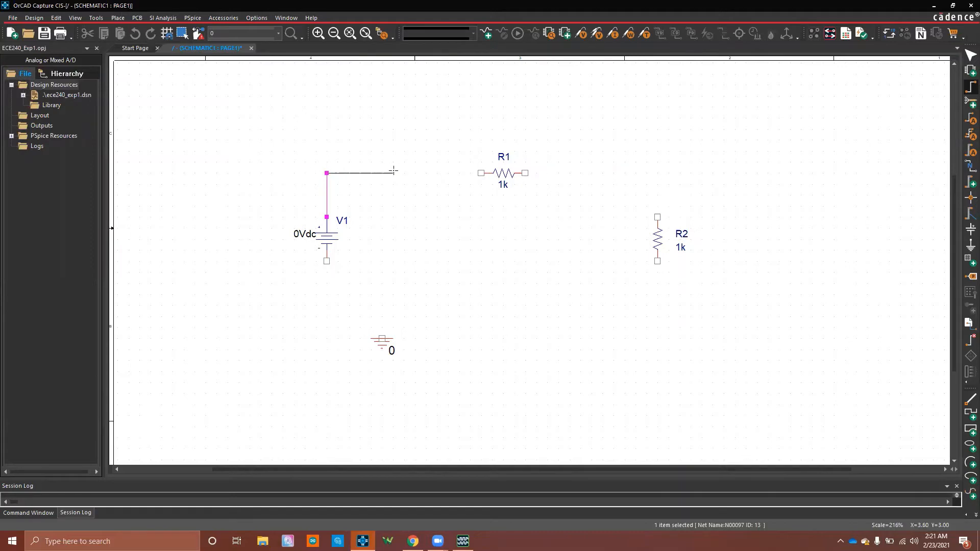
left_click(481, 172)
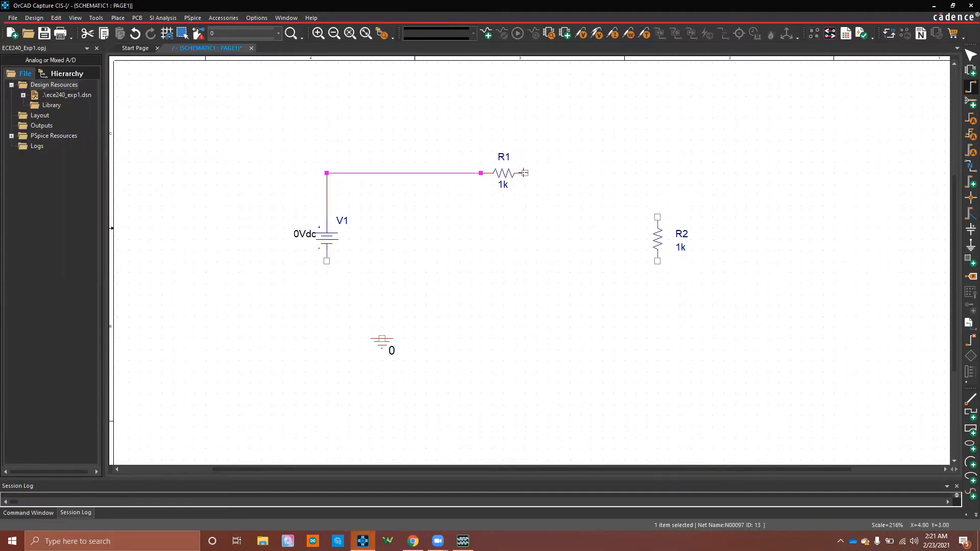
left_click(525, 173)
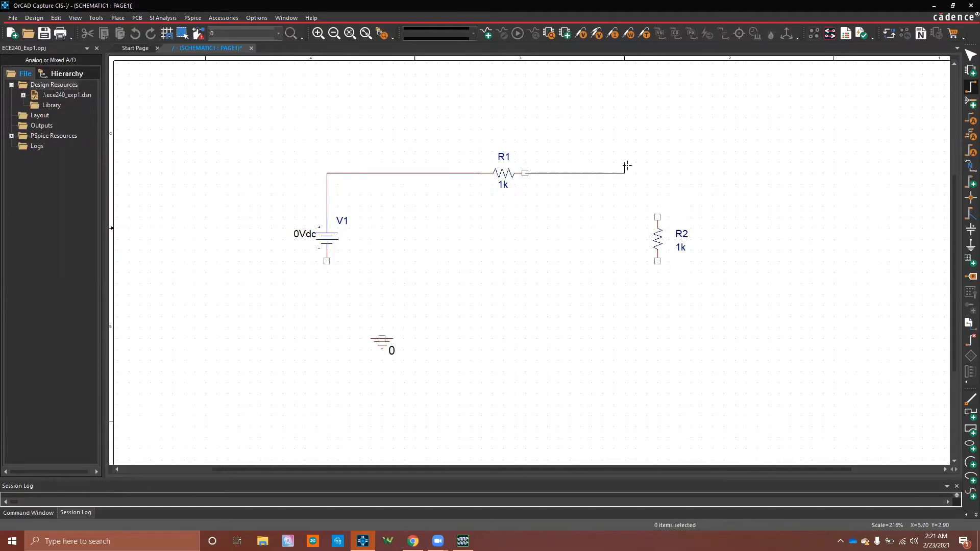
left_click(657, 217)
- Wire R2's lower pin around to the voltage source's negative pin, connect the ground symbol to that bottom wire, and end wiring
left_click(657, 261)
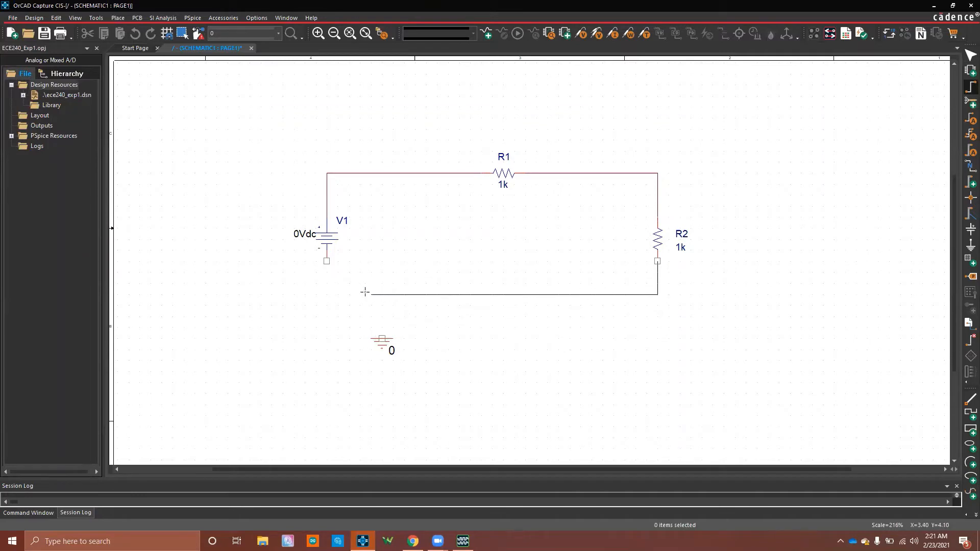
left_click(327, 294)
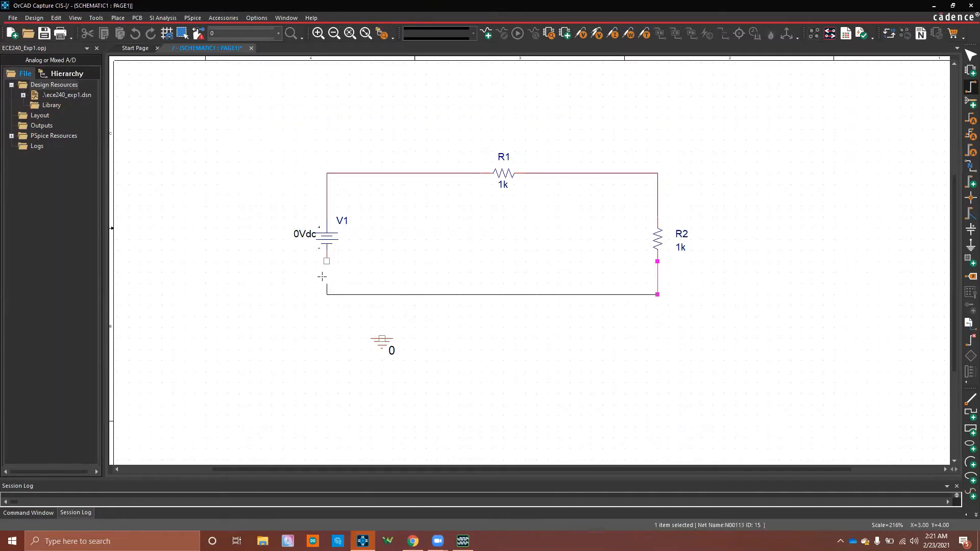
left_click(326, 262)
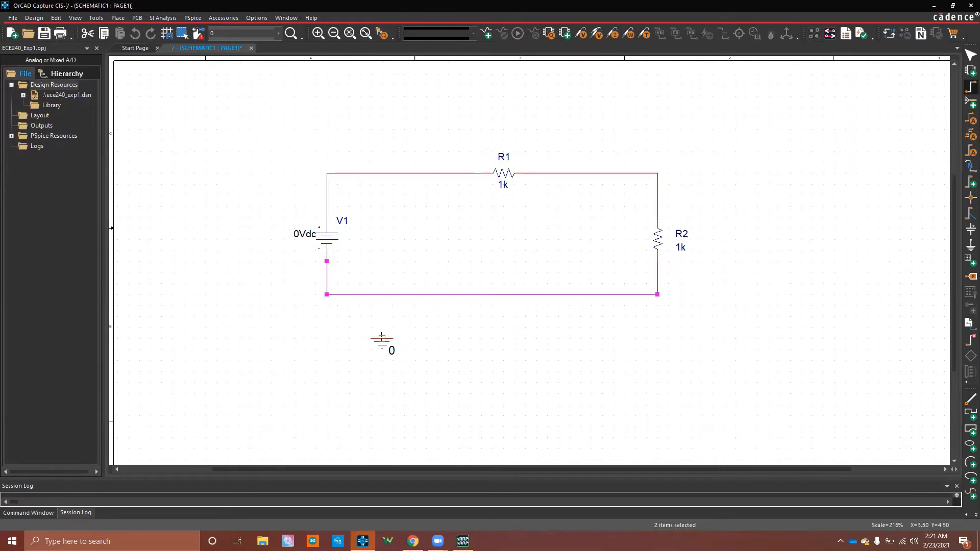
left_click(381, 338)
left_click(382, 294)
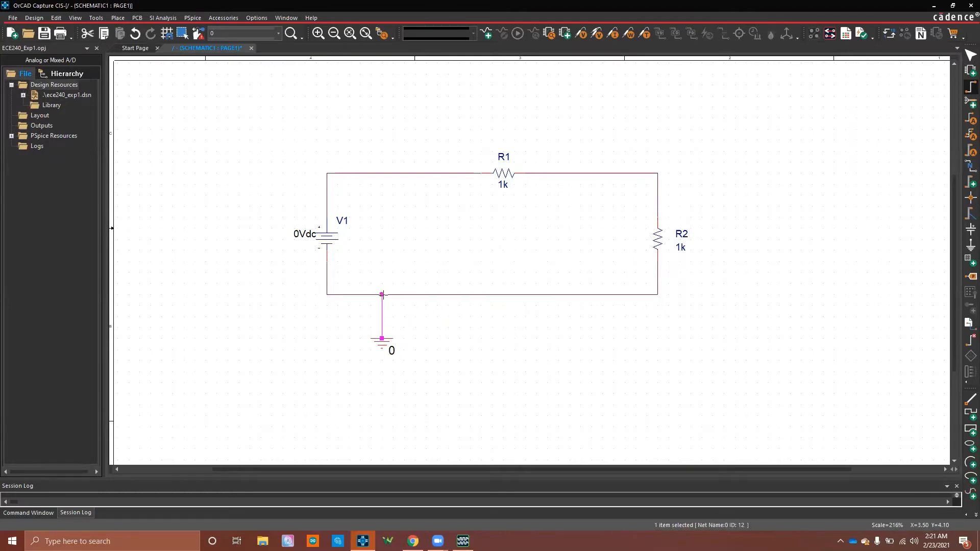
key("Escape")
left_click(572, 329)
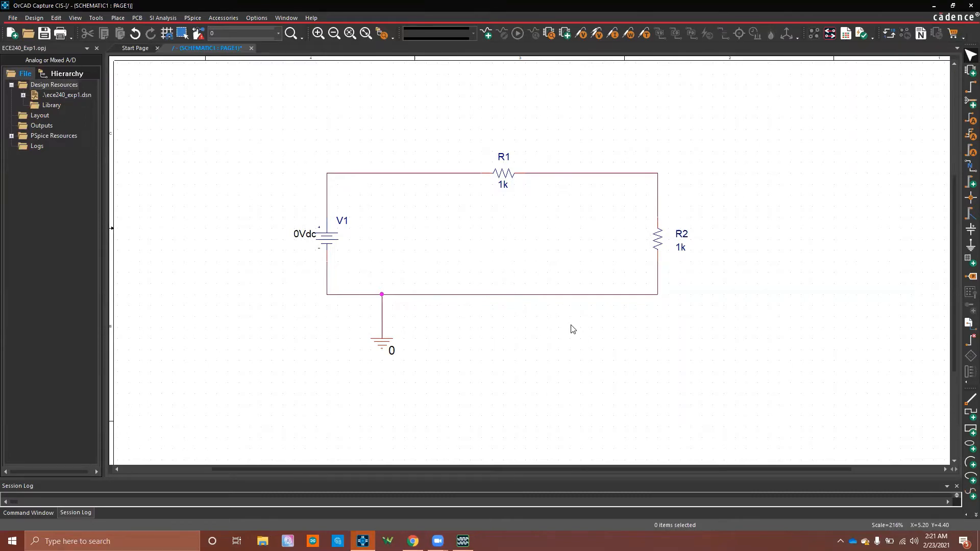
- Check Figure 1.3 in the PDF, return to OrCAD Capture, and set V1's DC value to 6
left_click(413, 541)
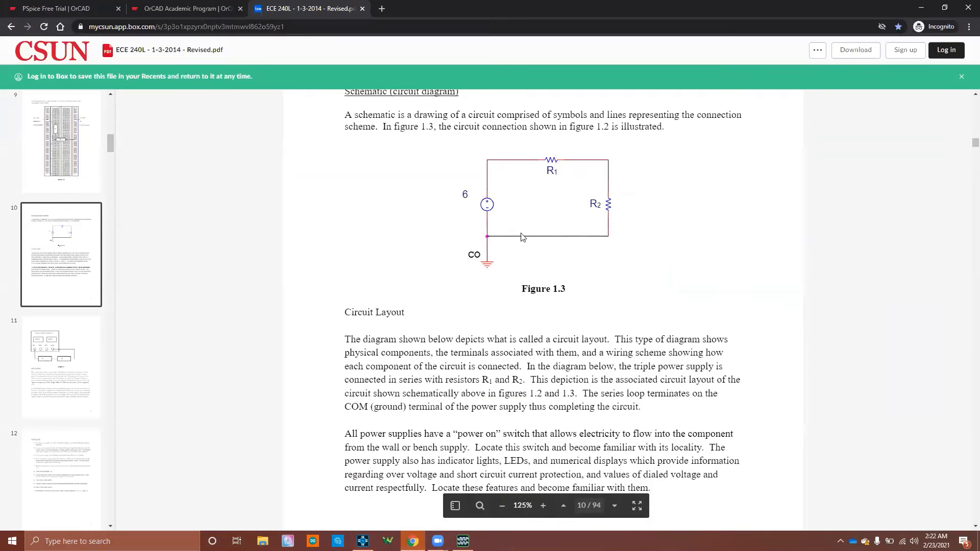
left_click(413, 541)
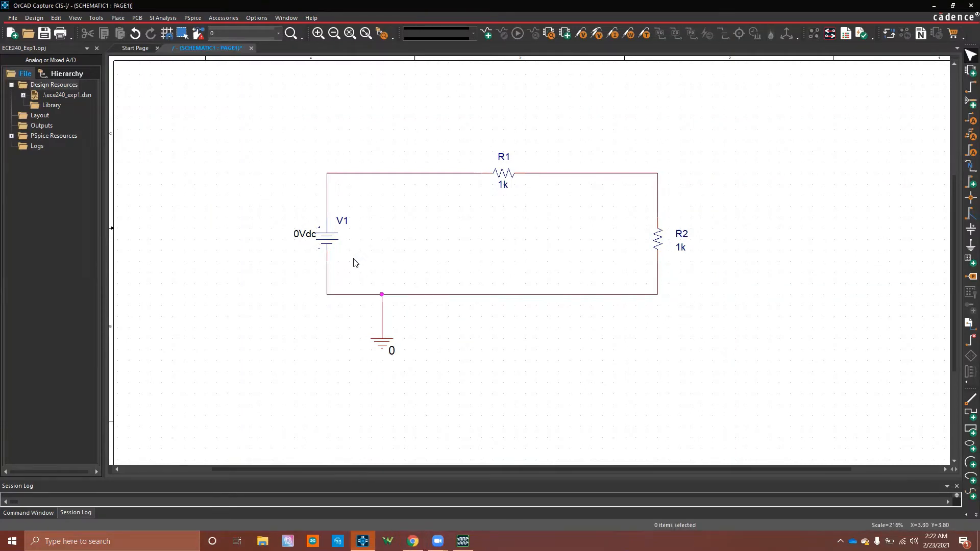
double_click(297, 238)
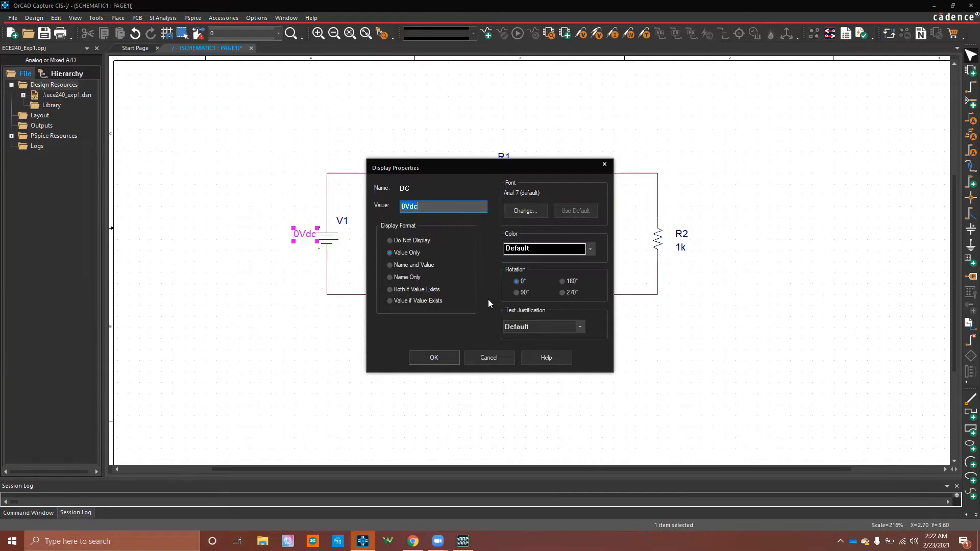
type("6Vdc")
key("BackSpace")
key("BackSpace")
key("BackSpace")
key("Return")
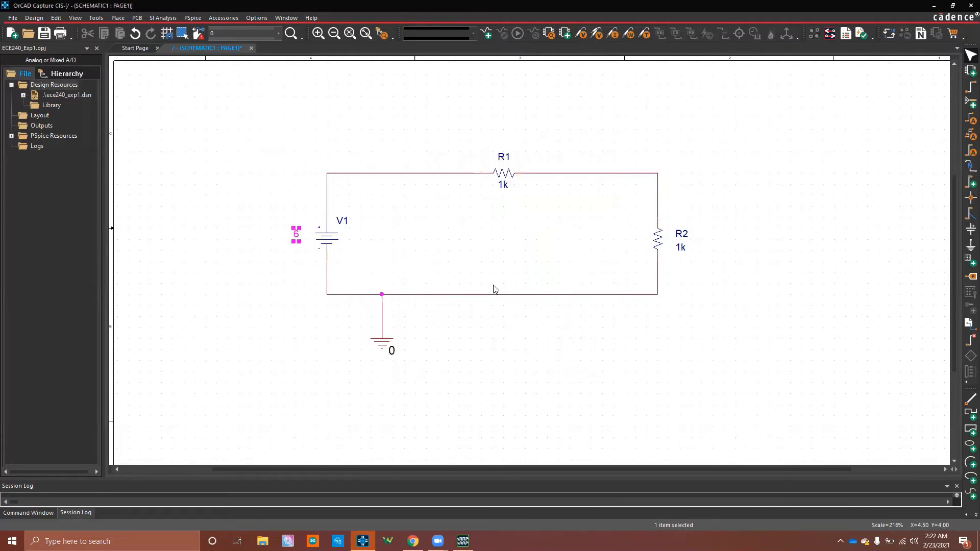
left_click(396, 247)
- Set the resistance values of both R1 and R2 to 10
double_click(504, 186)
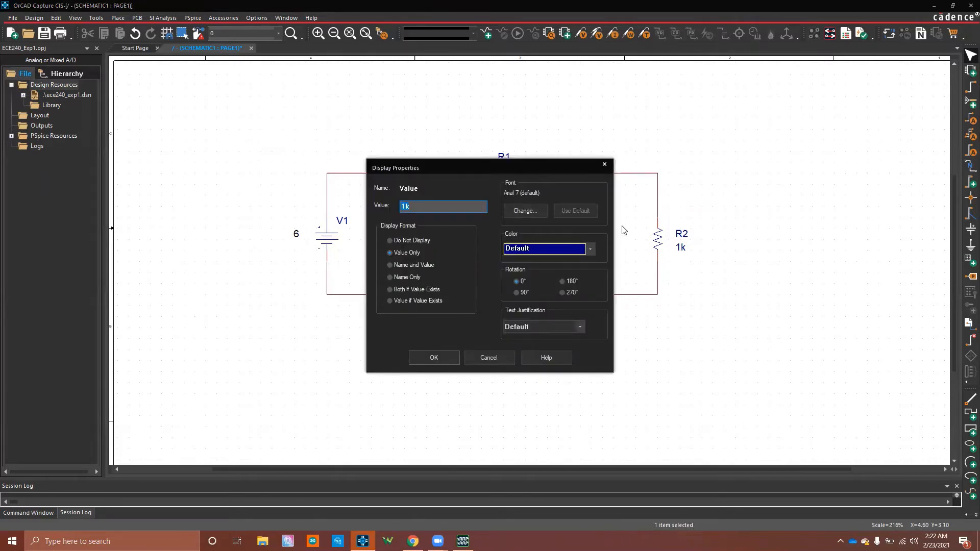
type("10")
key("Return")
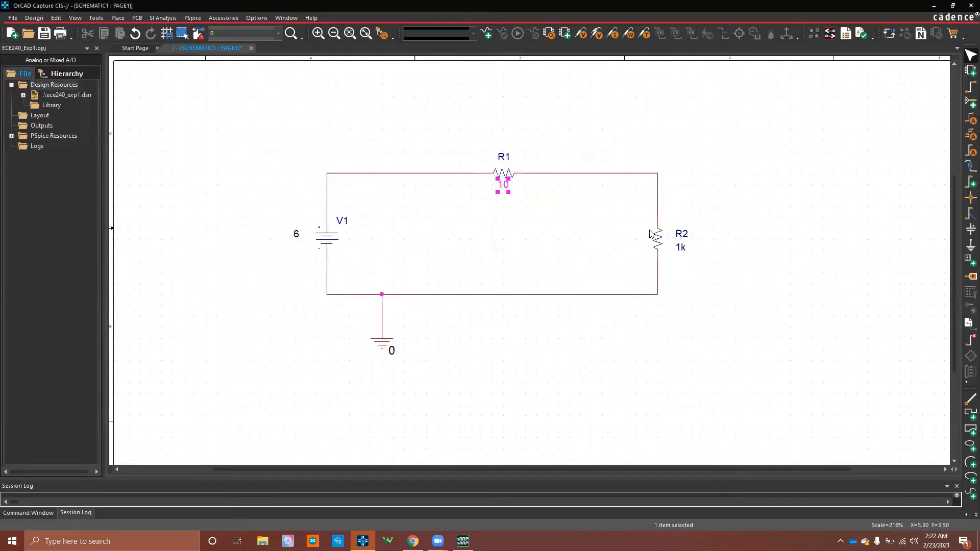
double_click(681, 249)
type("10")
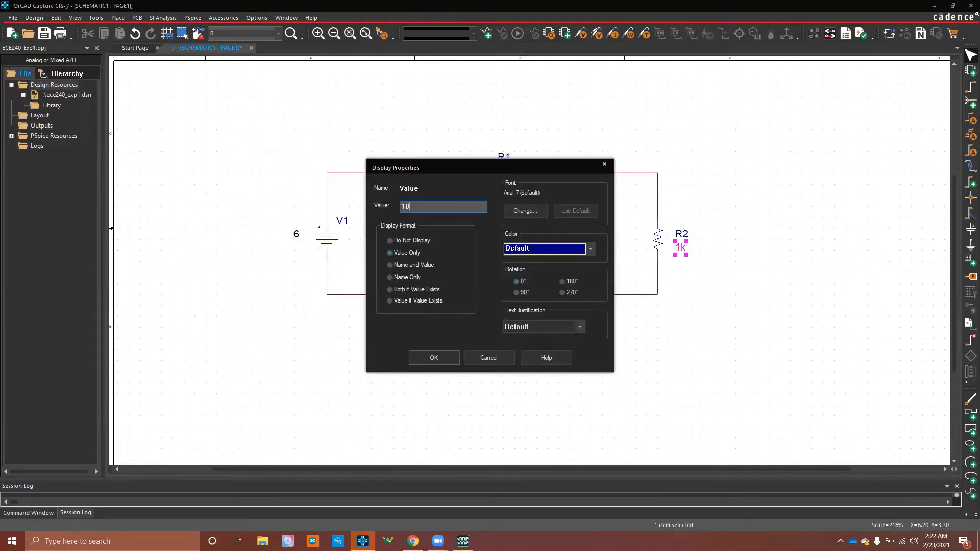
key("Return")
left_click(671, 365)
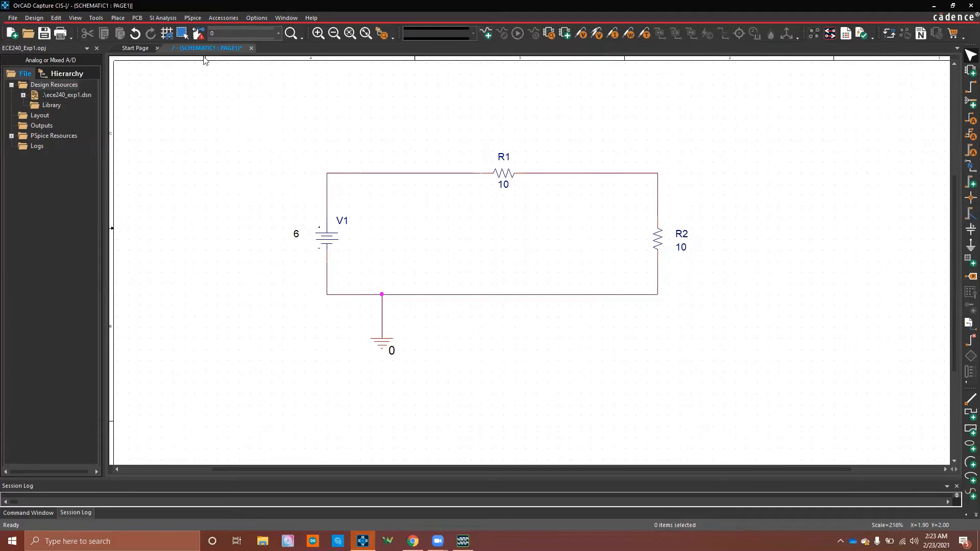
- Create a new PSpice simulation profile named ECE240L, inheriting from none
left_click(193, 19)
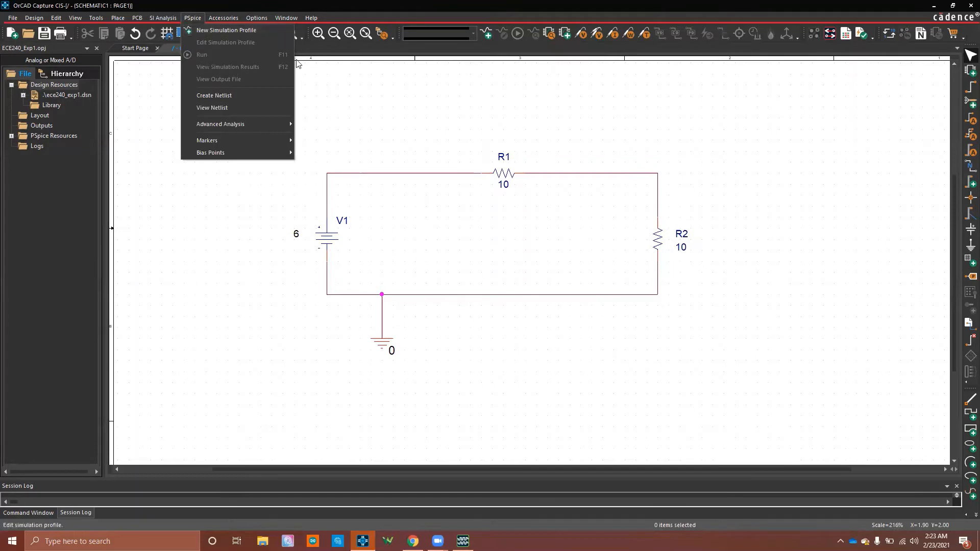
left_click(366, 127)
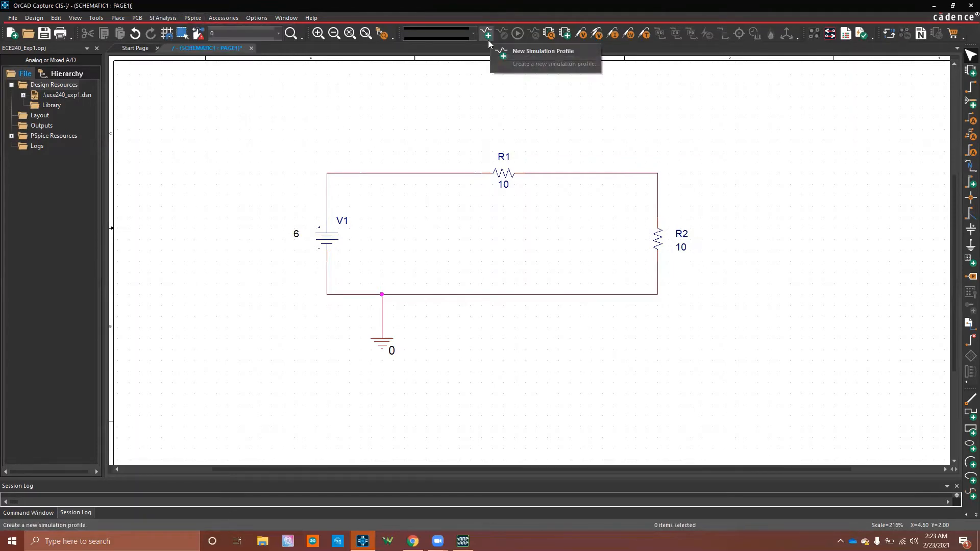
left_click(193, 19)
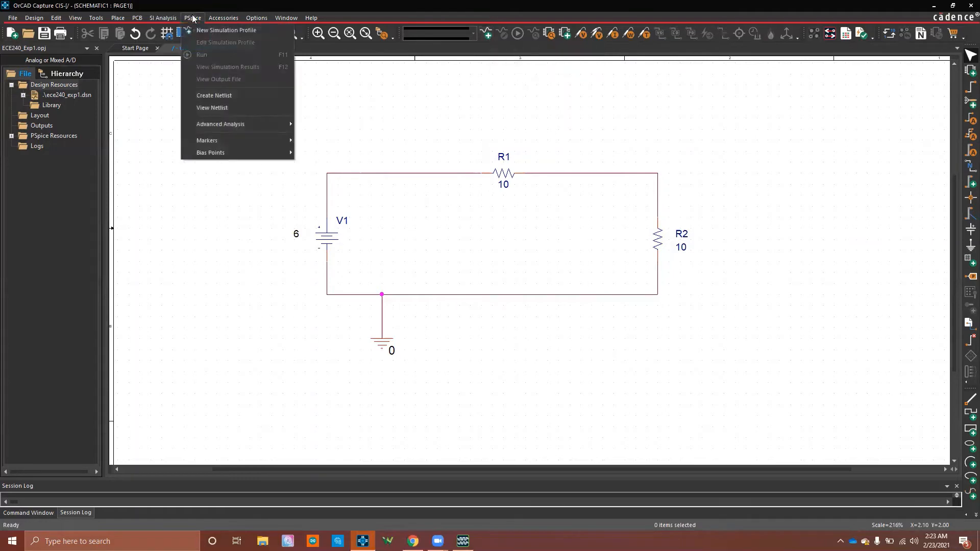
left_click(240, 30)
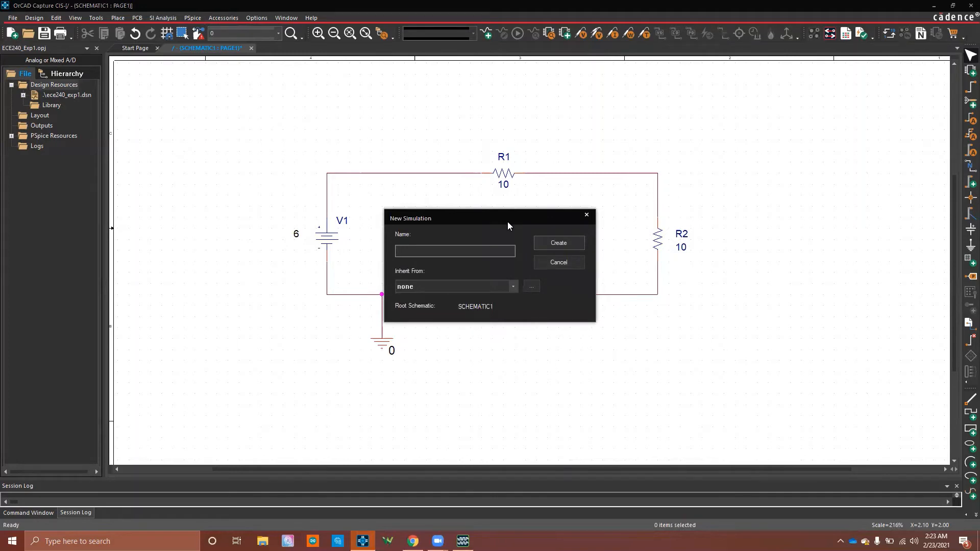
type("ECE240L")
left_click(562, 242)
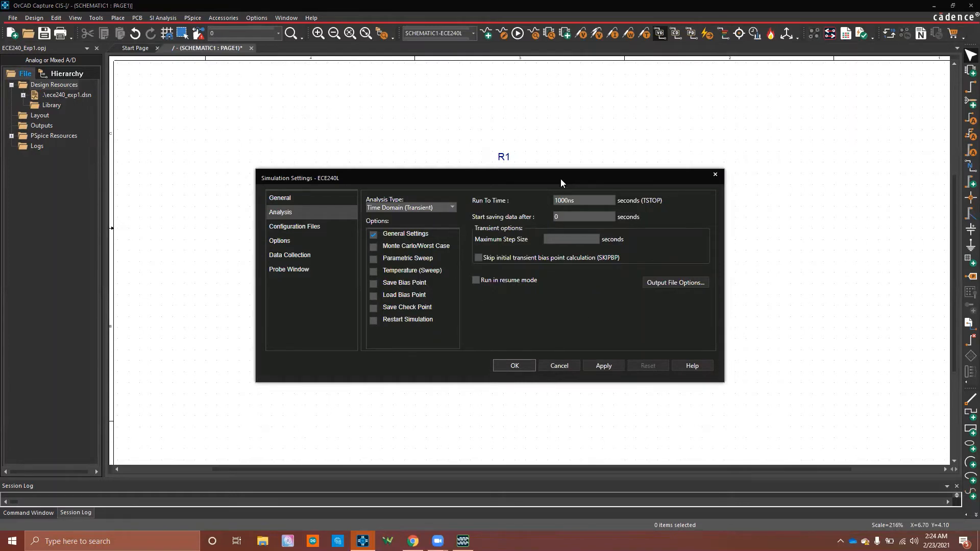
- Review the analysis types, keep Time Domain (Transient) with a 1000ns run time, and accept the simulation settings
left_click_drag(561, 179, 675, 169)
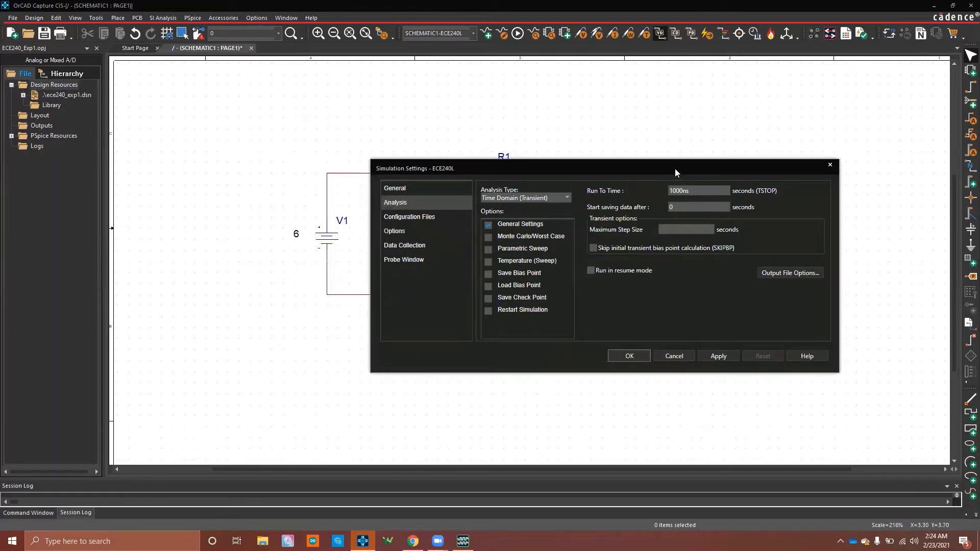
left_click_drag(675, 169, 663, 185)
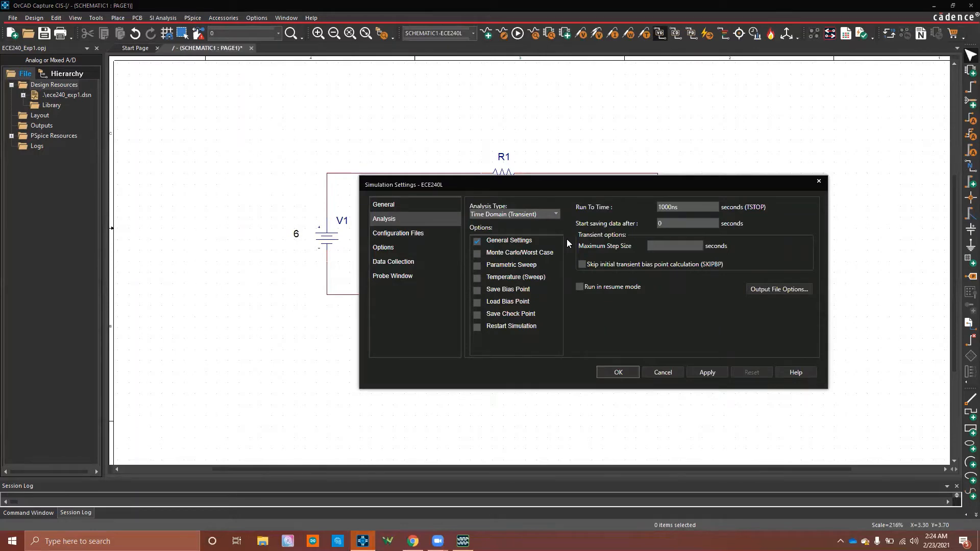
left_click(556, 215)
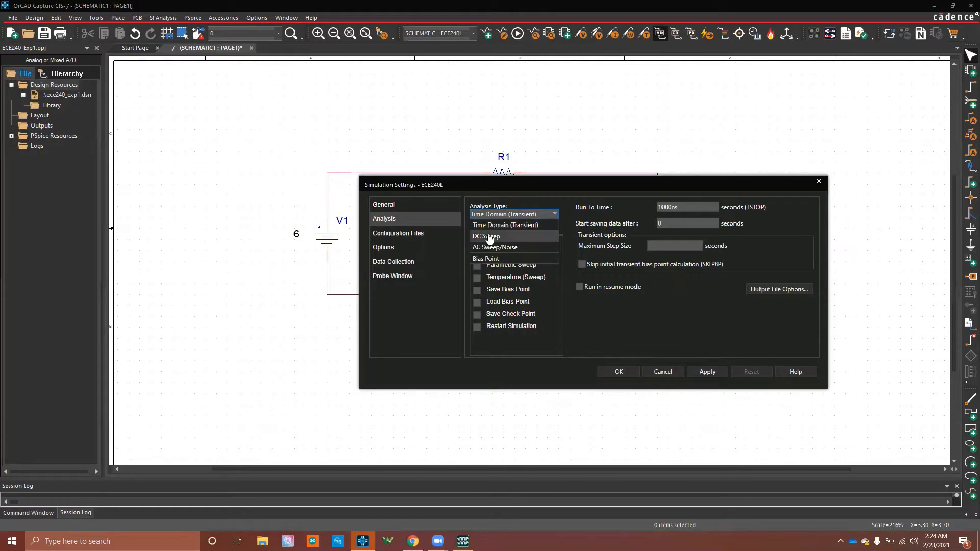
left_click(566, 219)
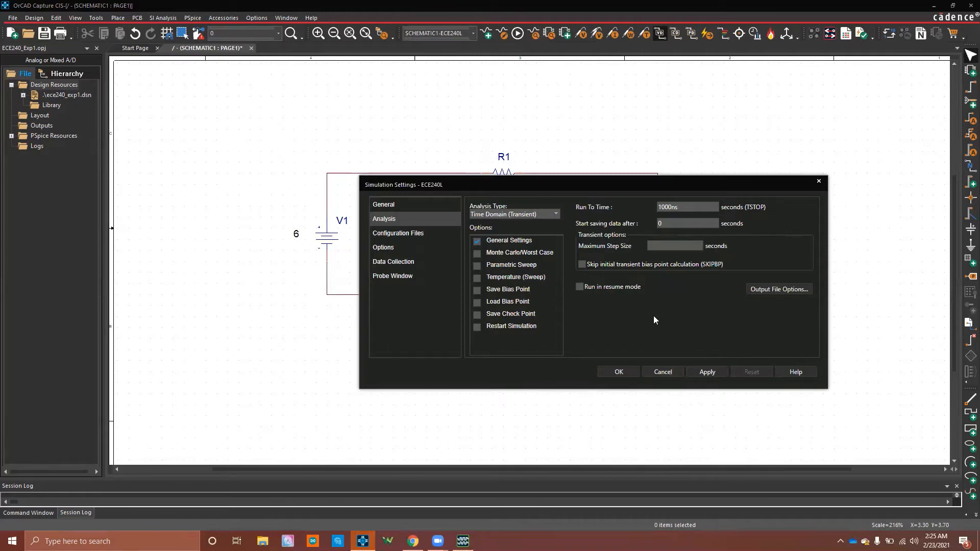
left_click(630, 374)
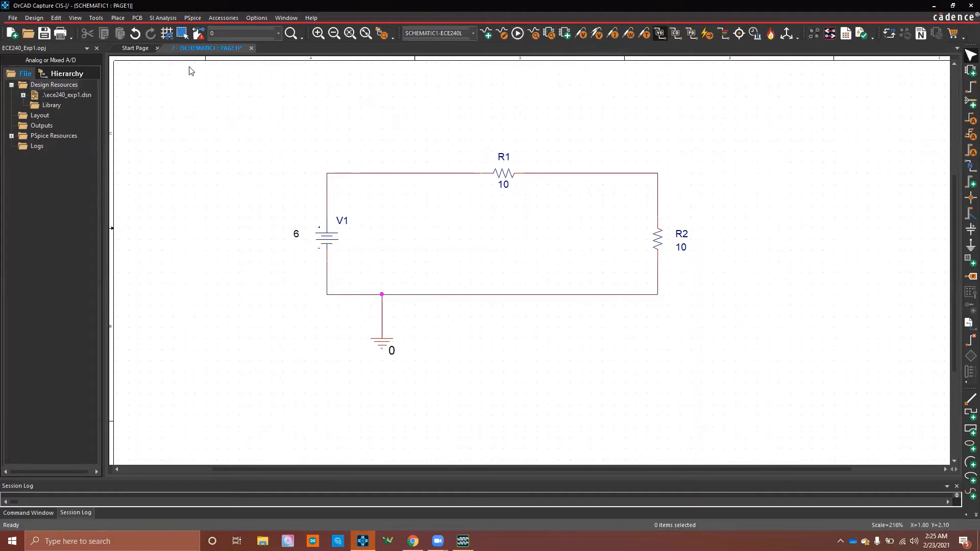
- Run the PSpice simulation, view its output in PSpice A/D, and return to the schematic in OrCAD Capture
left_click(192, 19)
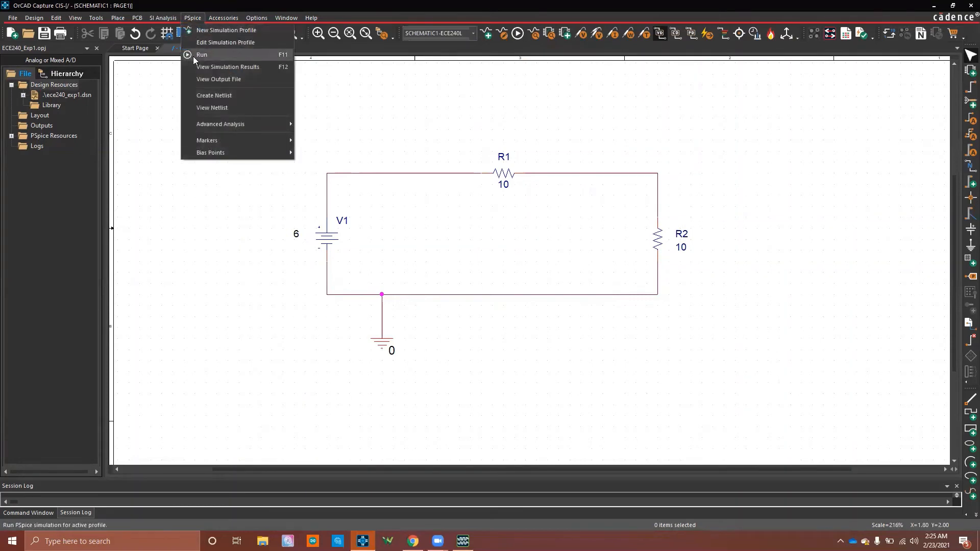
left_click(338, 78)
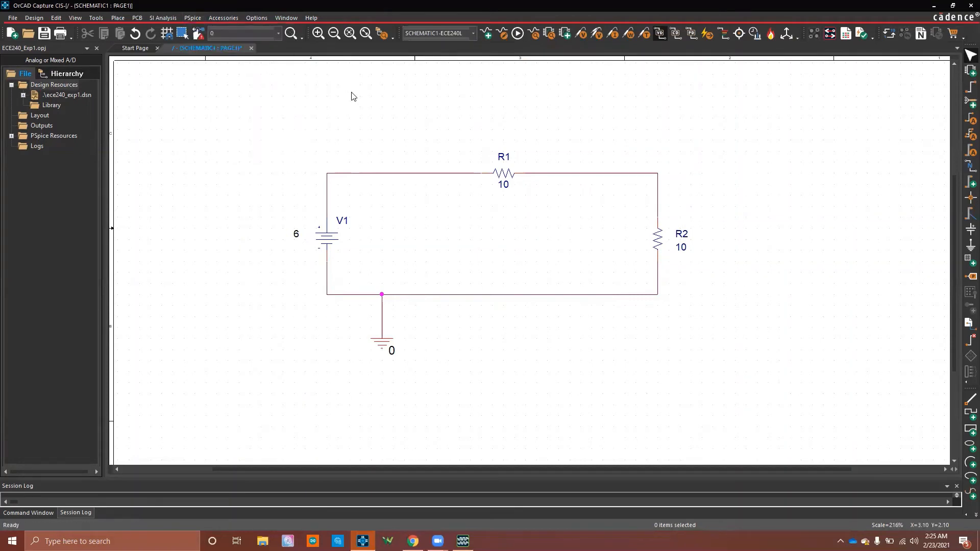
left_click(517, 33)
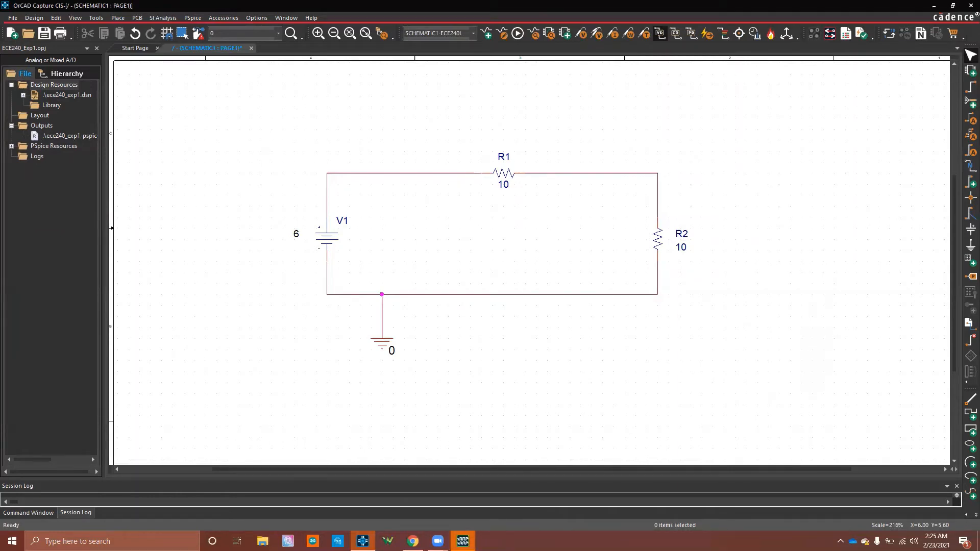
left_click(463, 541)
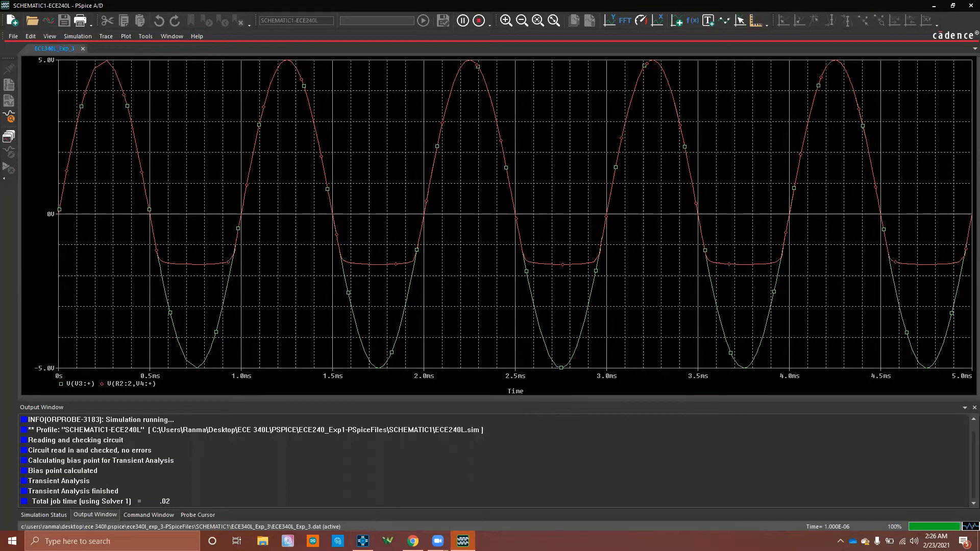
left_click(363, 541)
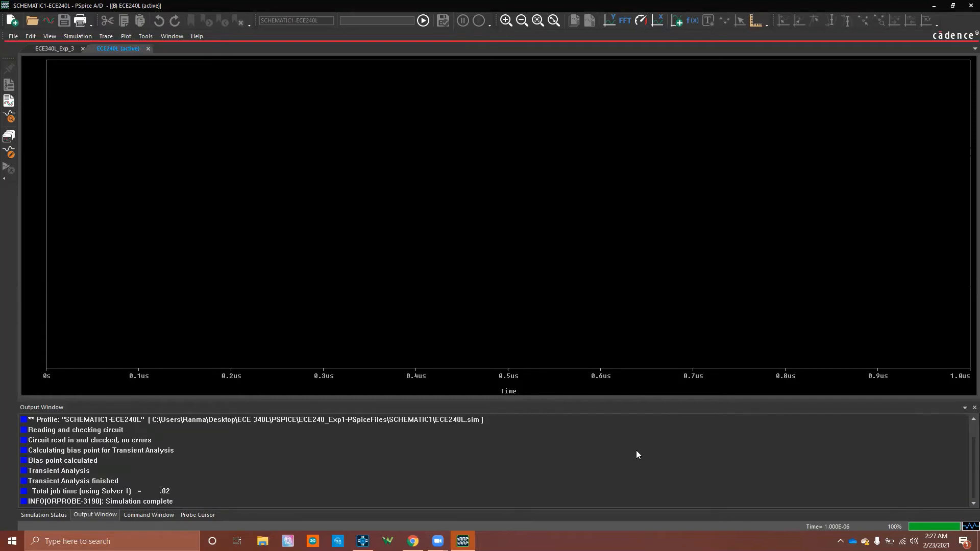
left_click(358, 536)
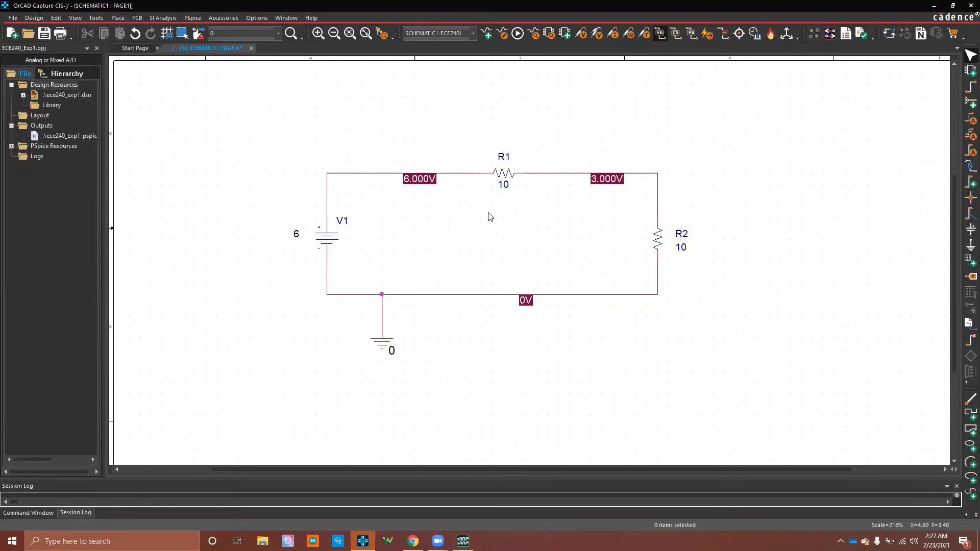
- Move the bias voltage label left of R1 closer to V1's corner and the one right of R1 slightly toward R2's corner
left_click(415, 182)
left_click_drag(415, 183, 371, 183)
left_click(421, 202)
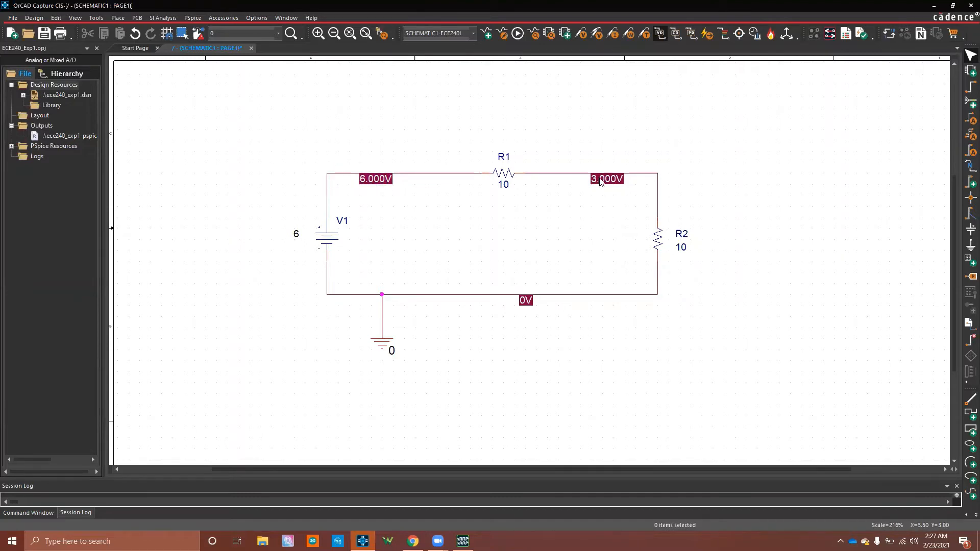
left_click_drag(603, 179, 618, 179)
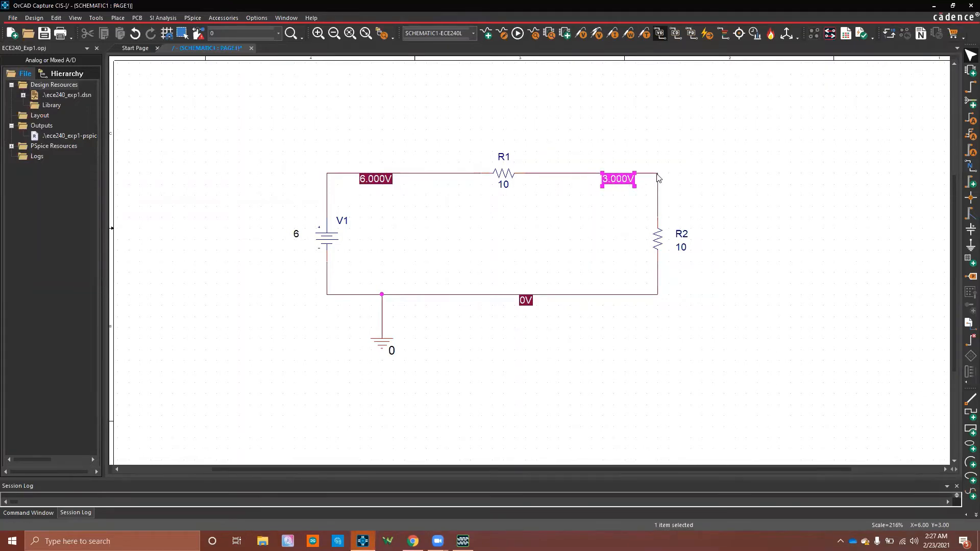
left_click(692, 176)
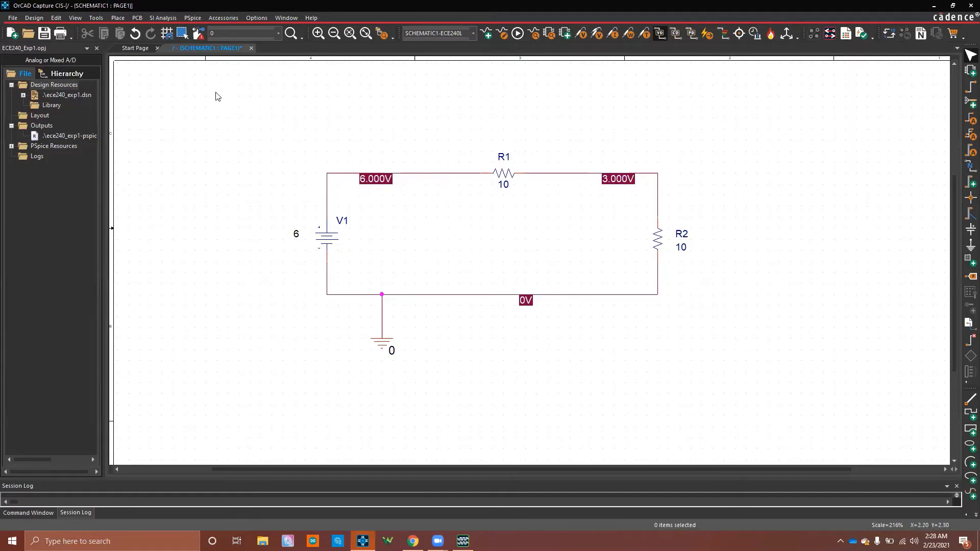
- Enable the bias current display on the schematic
left_click(192, 18)
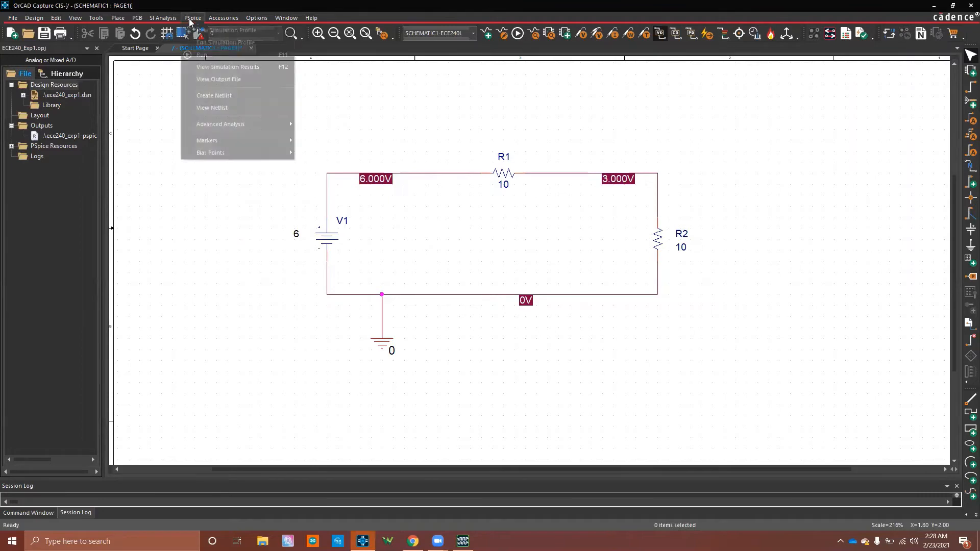
mouse_move(230, 154)
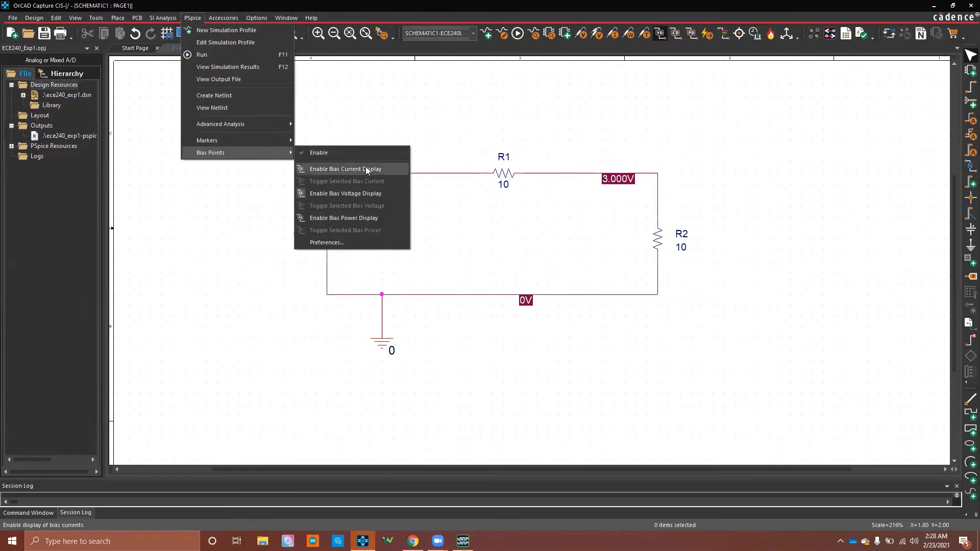
left_click(337, 170)
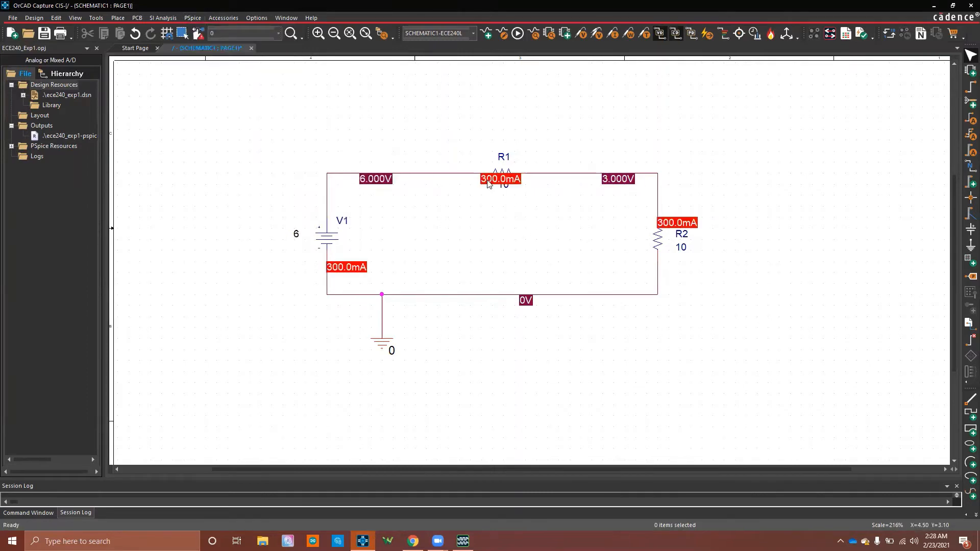
- Move R1's bias current label left off the resistor and R2's current label up clear of its name
left_click_drag(487, 184, 443, 192)
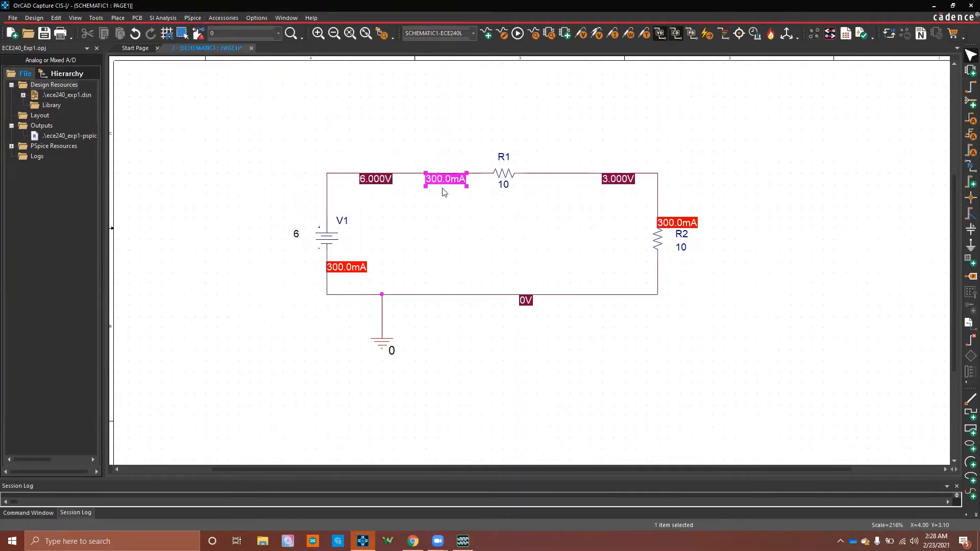
left_click(677, 223)
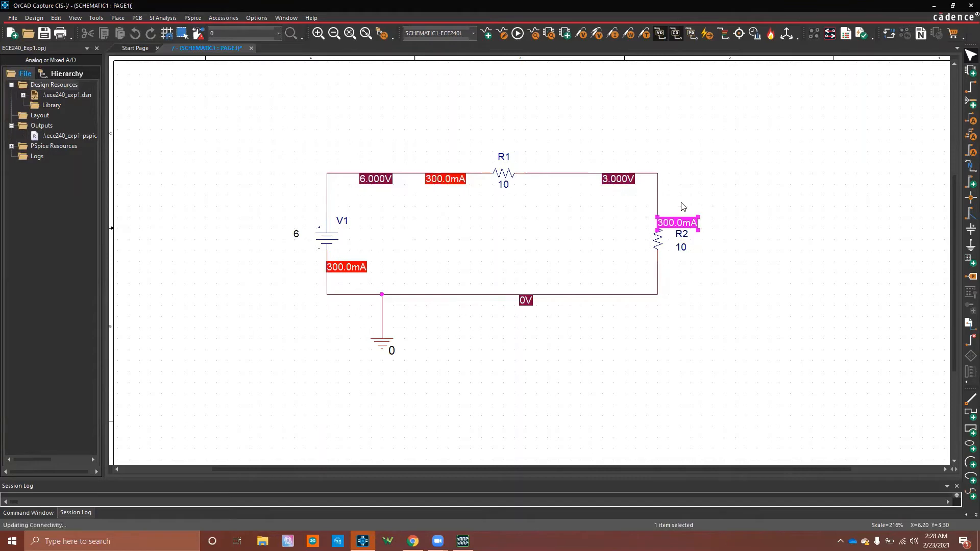
left_click_drag(680, 219, 682, 203)
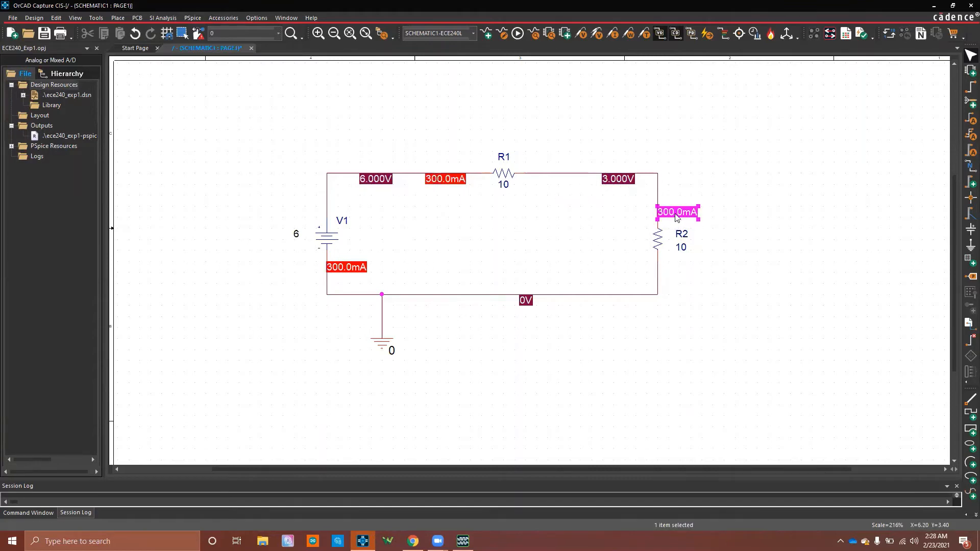
left_click(612, 216)
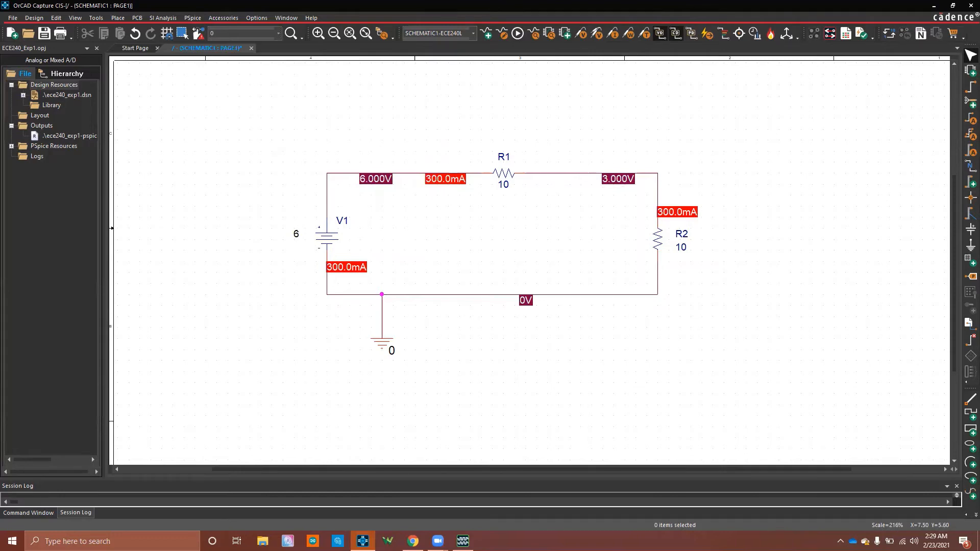
- Glance at the PSpice A/D plot, return to OrCAD Capture, and place voltage differential marker pairs across R1, R2 and V1
left_click(463, 542)
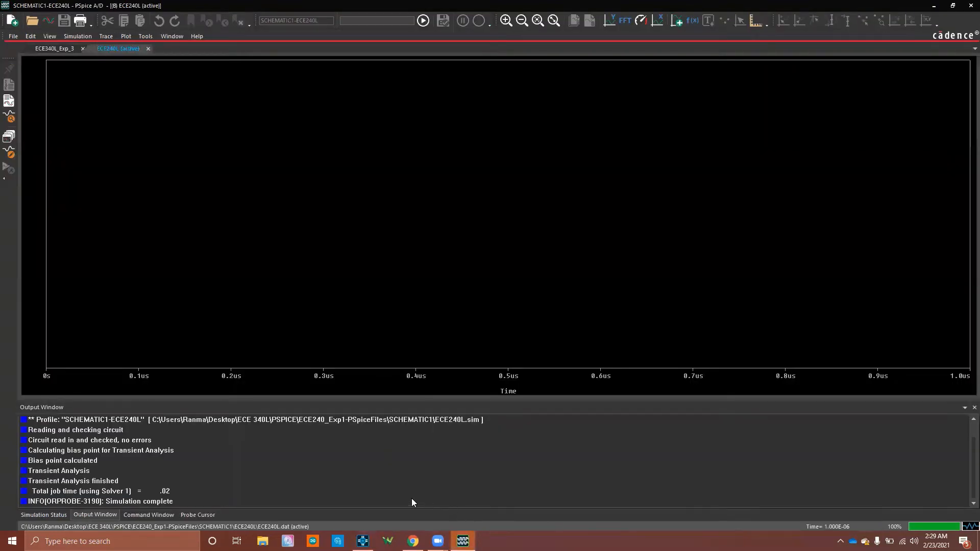
left_click(362, 542)
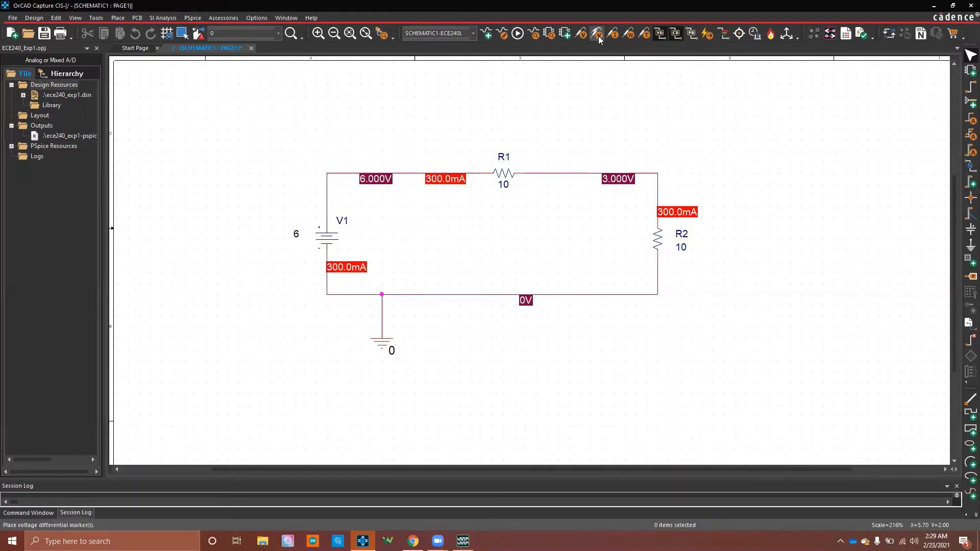
left_click(599, 37)
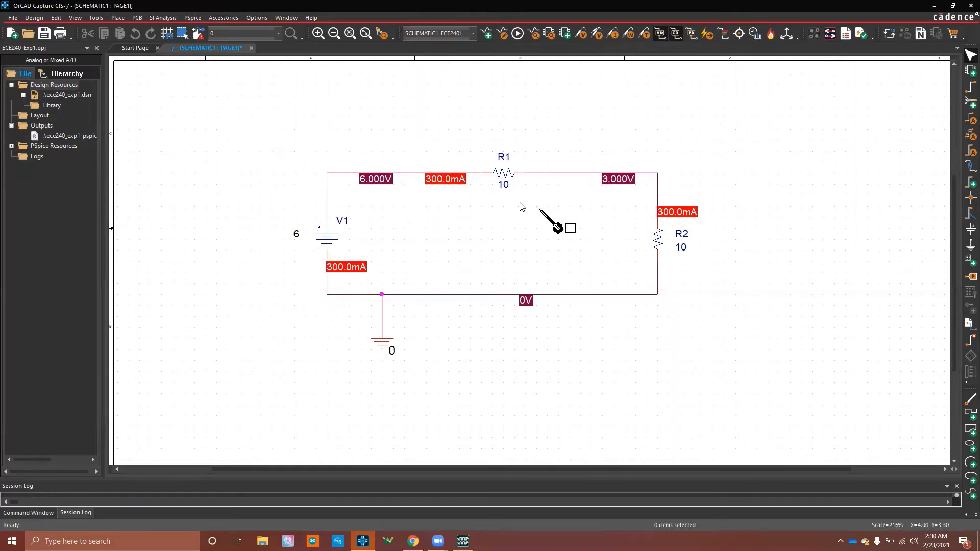
left_click(483, 175)
left_click(527, 176)
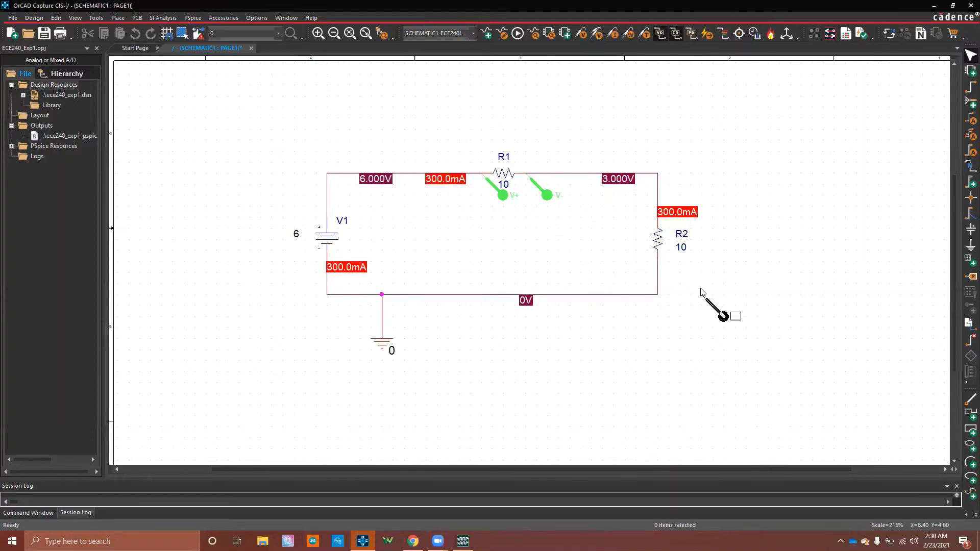
left_click(662, 222)
left_click(661, 264)
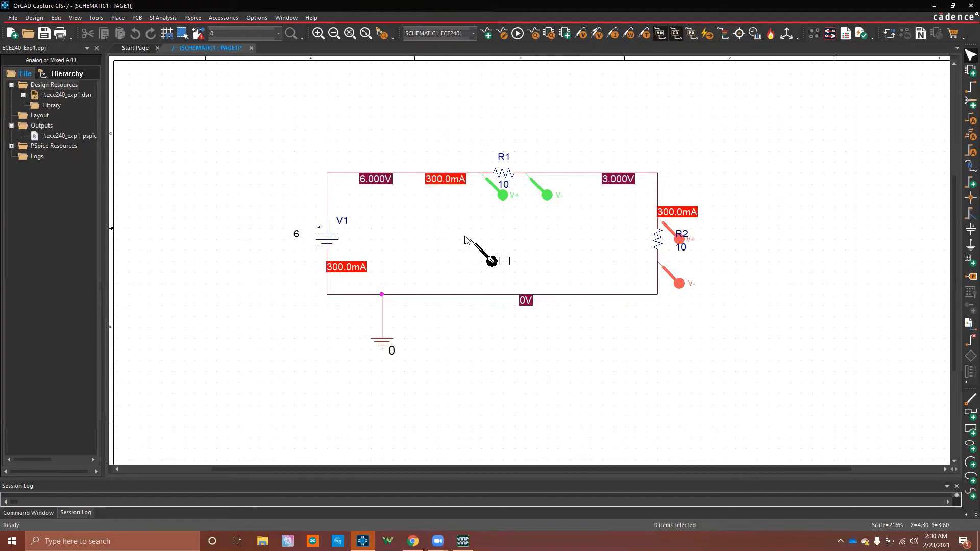
left_click(339, 225)
left_click(327, 266)
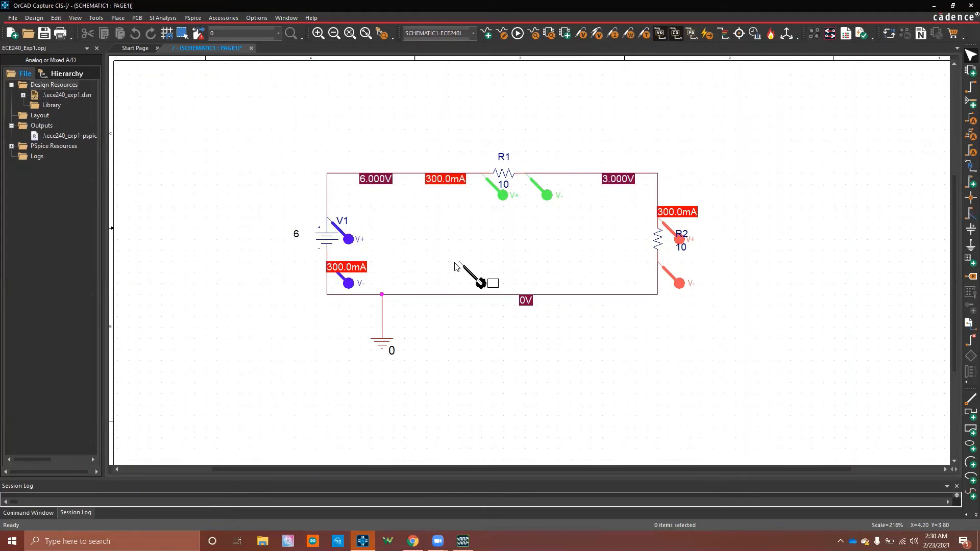
key("Escape")
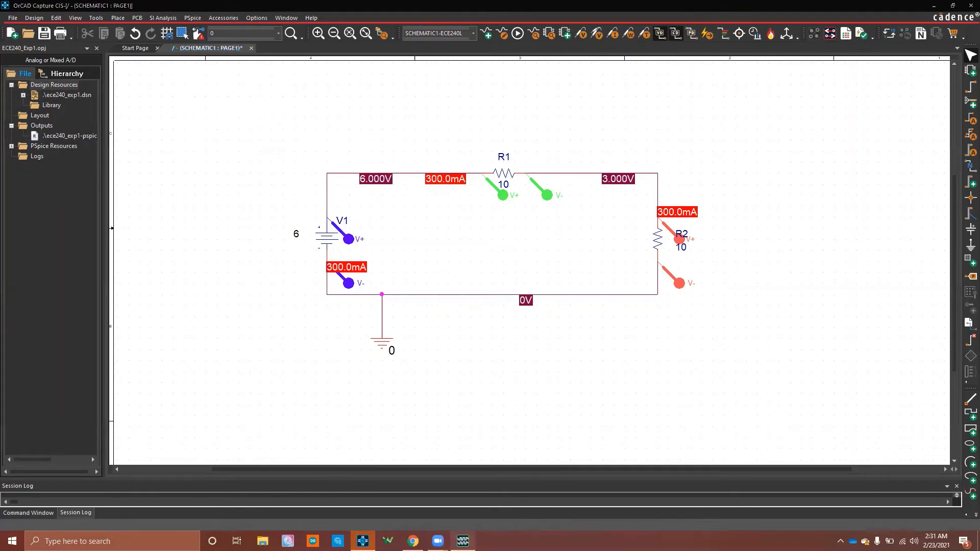
- Check the marker traces in PSpice A/D, rerun the simulation from OrCAD Capture, and return to the PSpice A/D plot
left_click(463, 541)
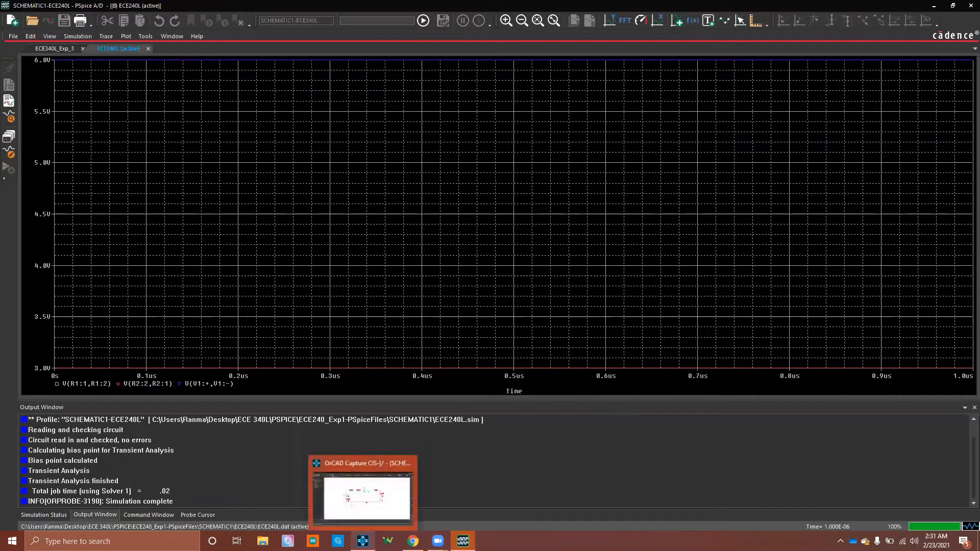
left_click(363, 541)
left_click(518, 33)
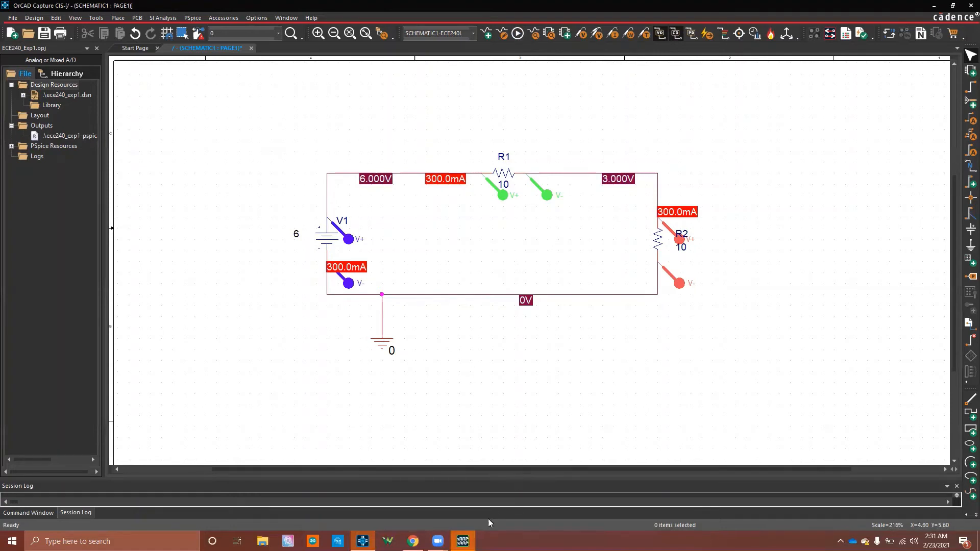
left_click(463, 541)
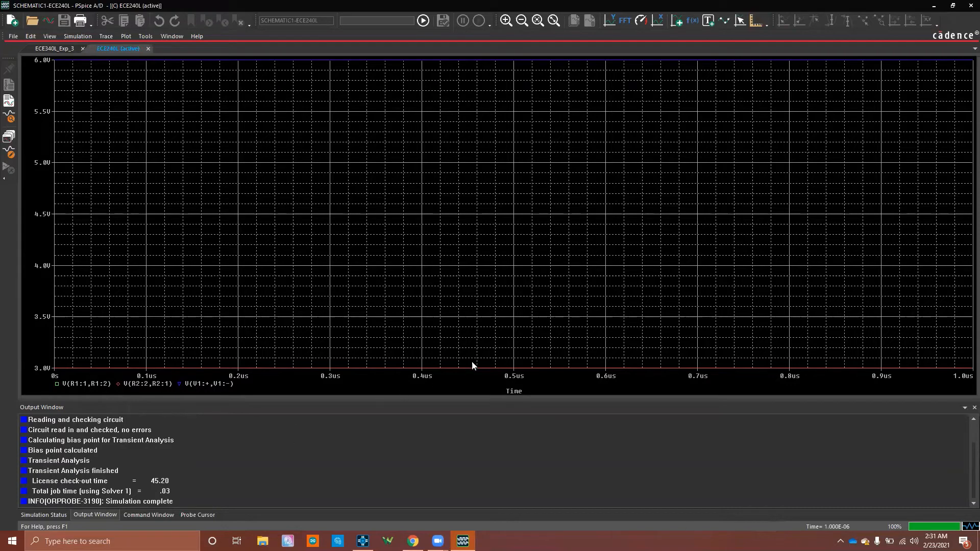
- Enable the probe cursor, check the schematic in OrCAD Capture, and place cursor 1 on PSpice A/D trace V(R2:2,R2:1) at about 94 ns
left_click(740, 26)
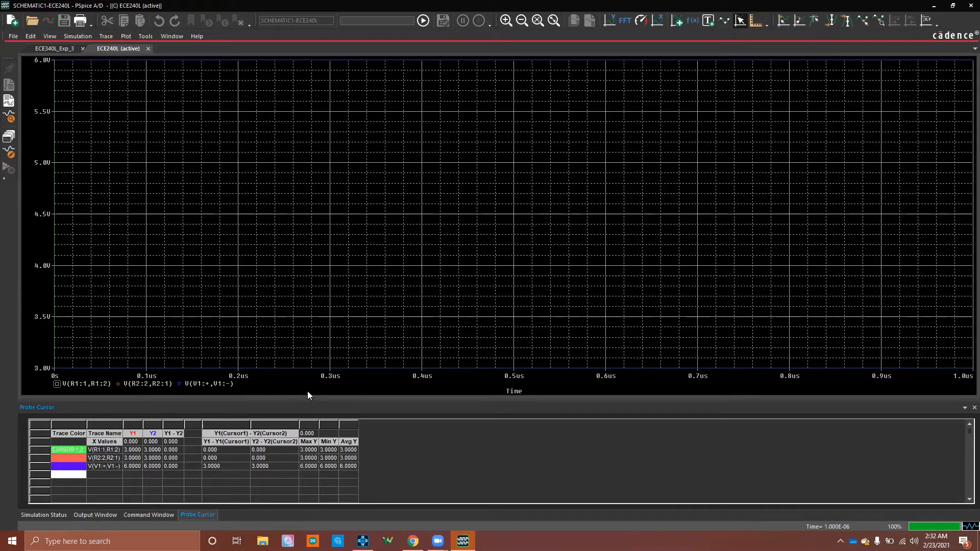
left_click(363, 541)
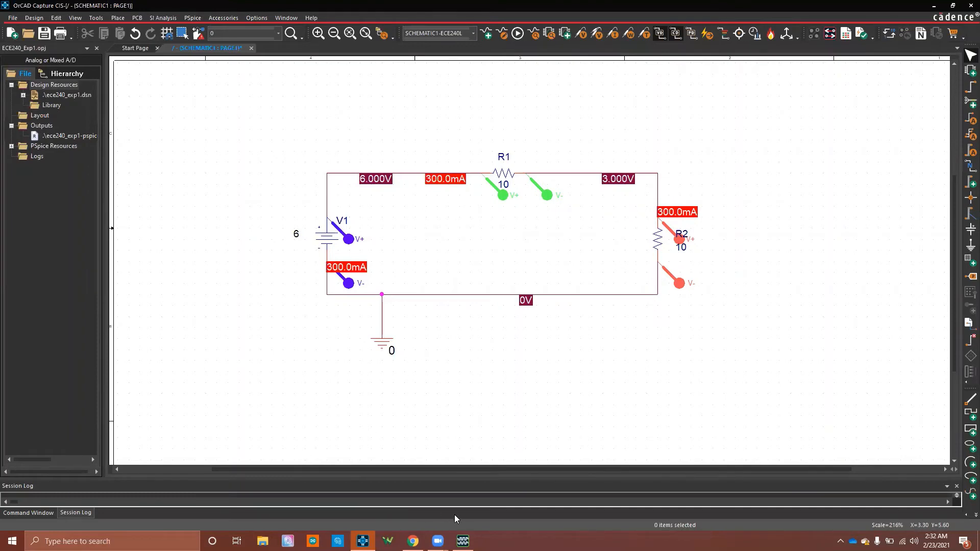
mouse_move(463, 541)
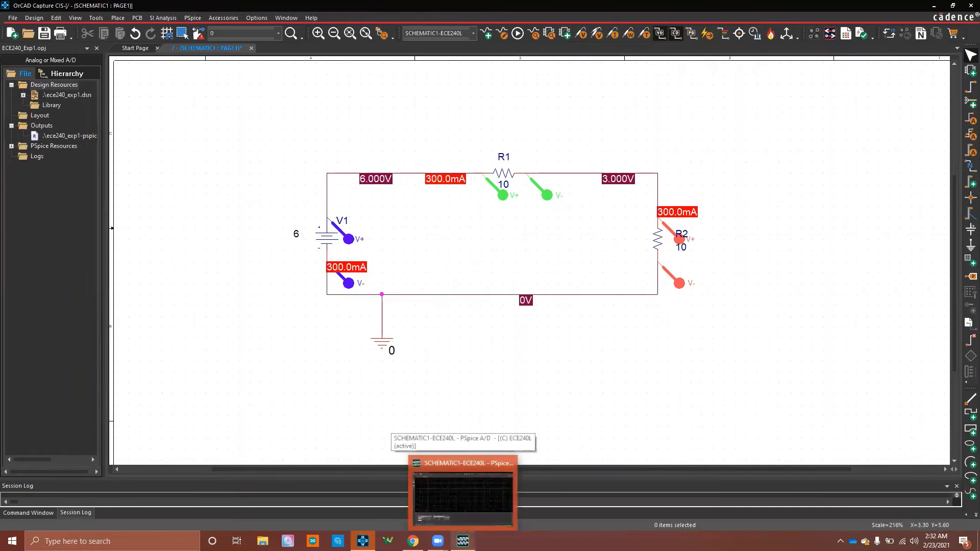
left_click(462, 490)
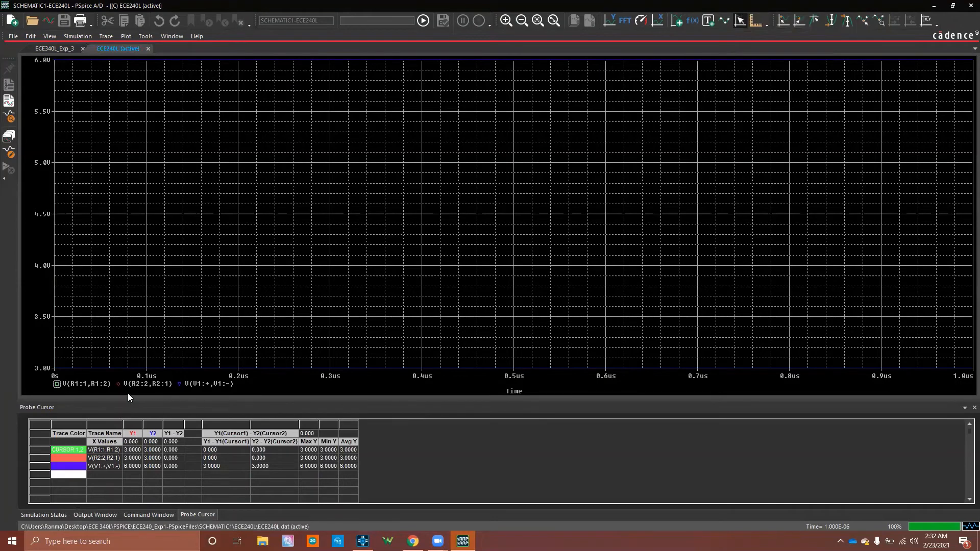
left_click(118, 384)
left_click_drag(78, 316, 141, 339)
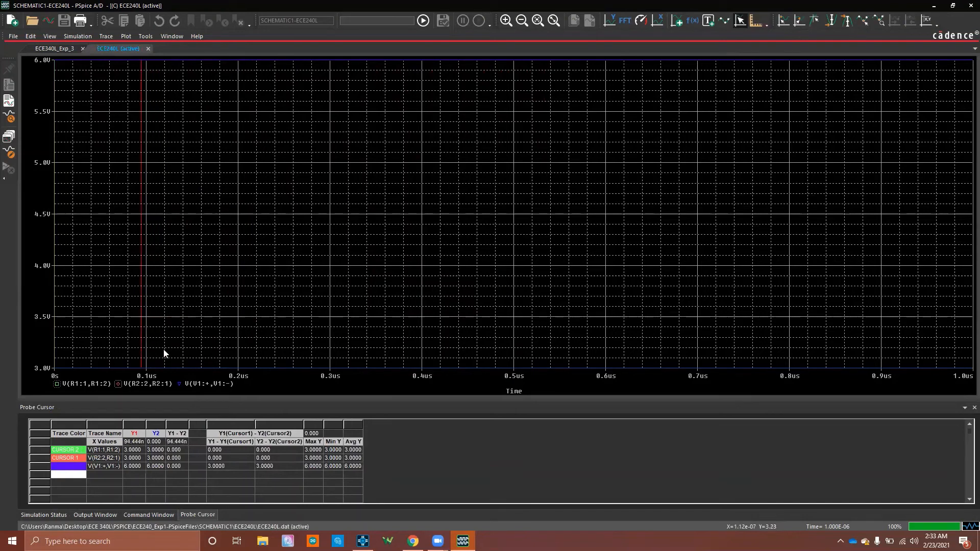
- Assign cursor 1 to the V(V1:+,V1:-) trace and move it along the time axis to about 202 ns
left_click(178, 386)
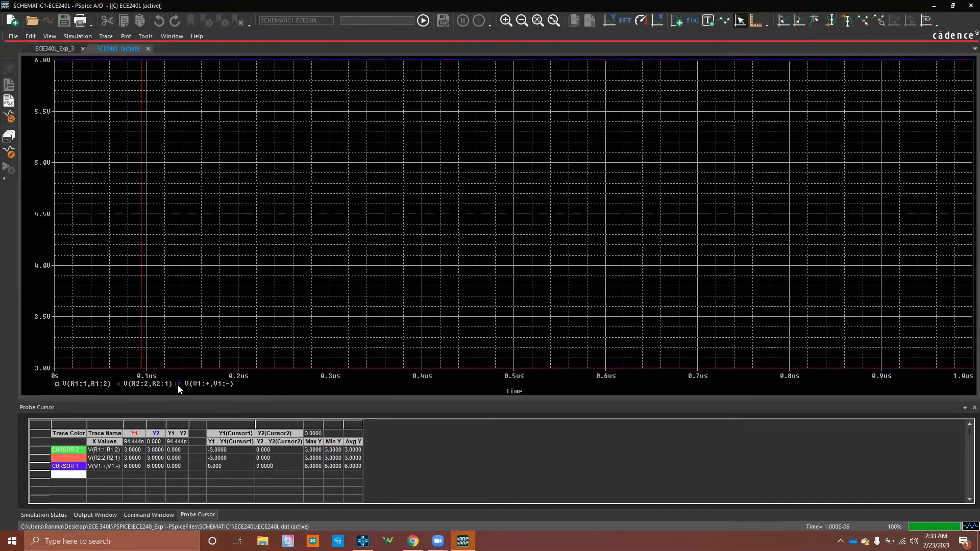
left_click(83, 65)
left_click_drag(90, 65, 313, 83)
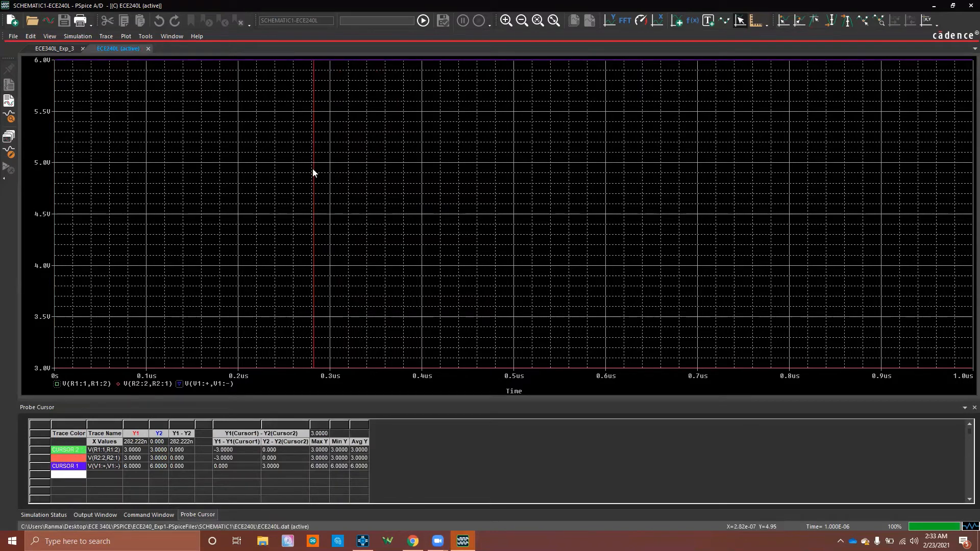
left_click_drag(313, 170, 241, 173)
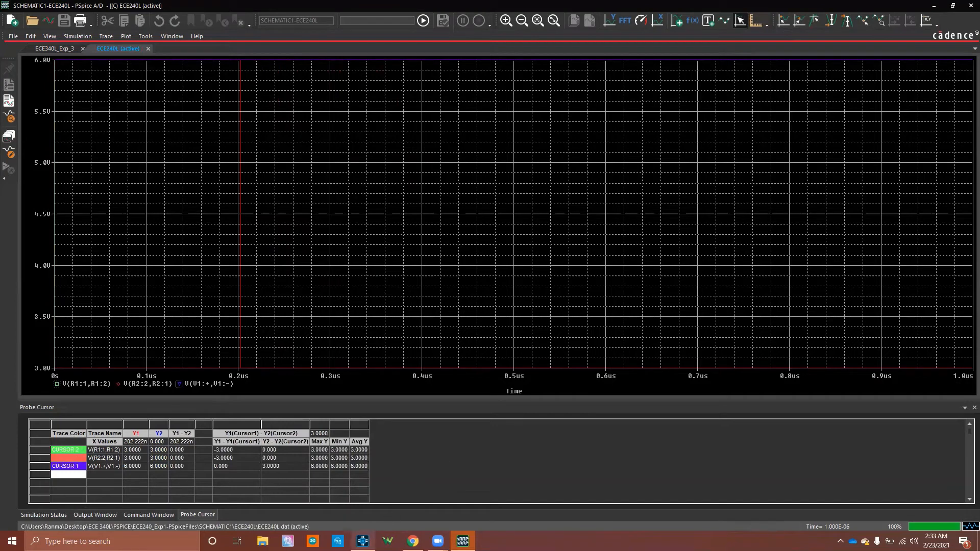
- Switch to OrCAD Capture and delete the voltage differential markers on V1, R1 and R2
mouse_move(362, 540)
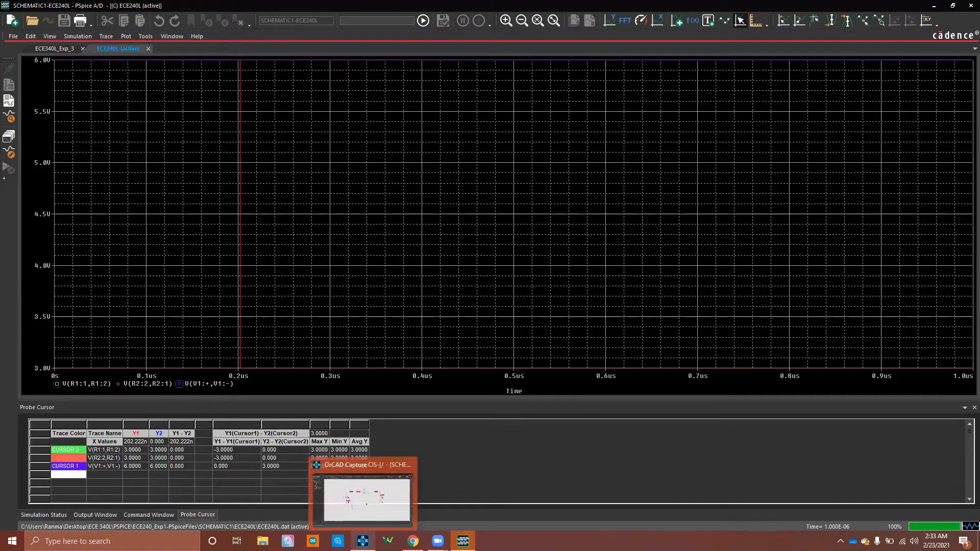
left_click(397, 500)
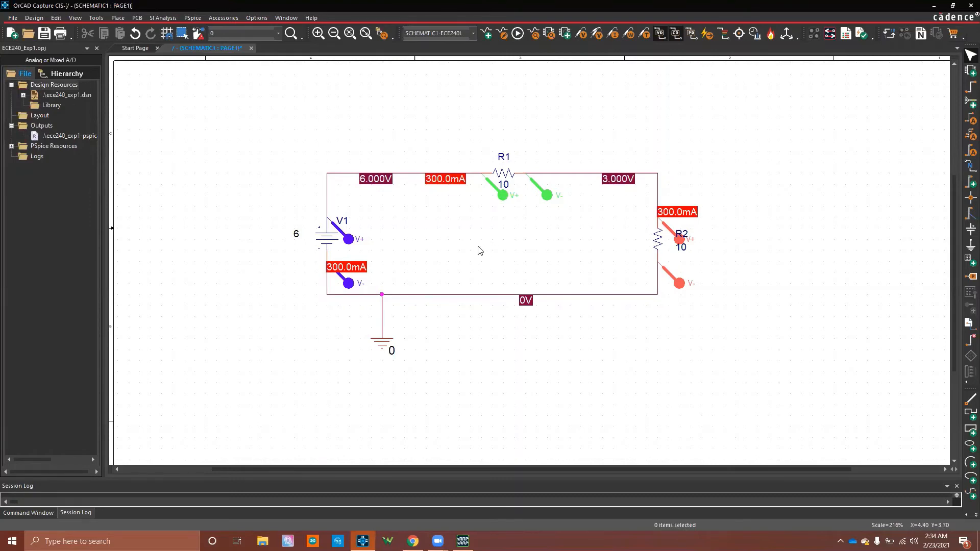
left_click(349, 239)
key("Delete")
left_click(503, 196)
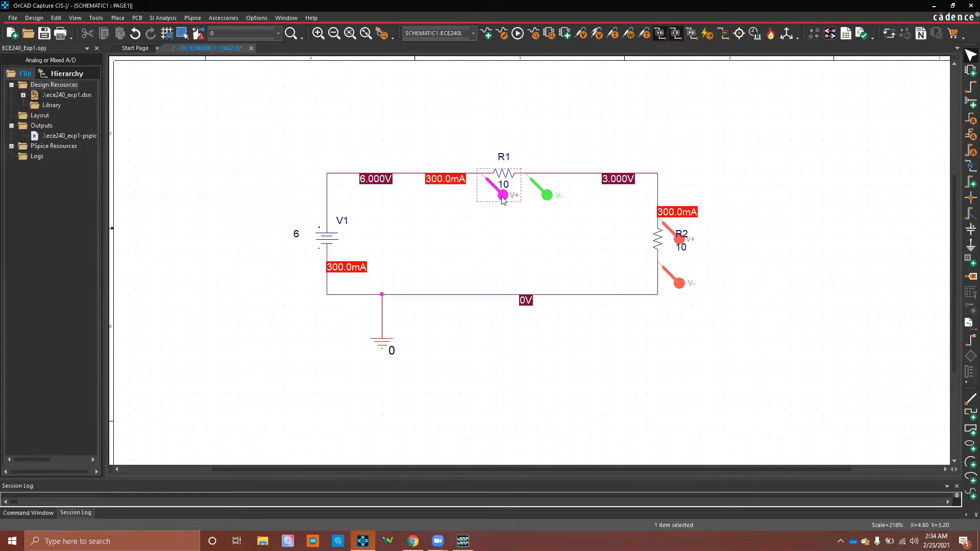
key("Delete")
left_click(679, 285)
key("Delete")
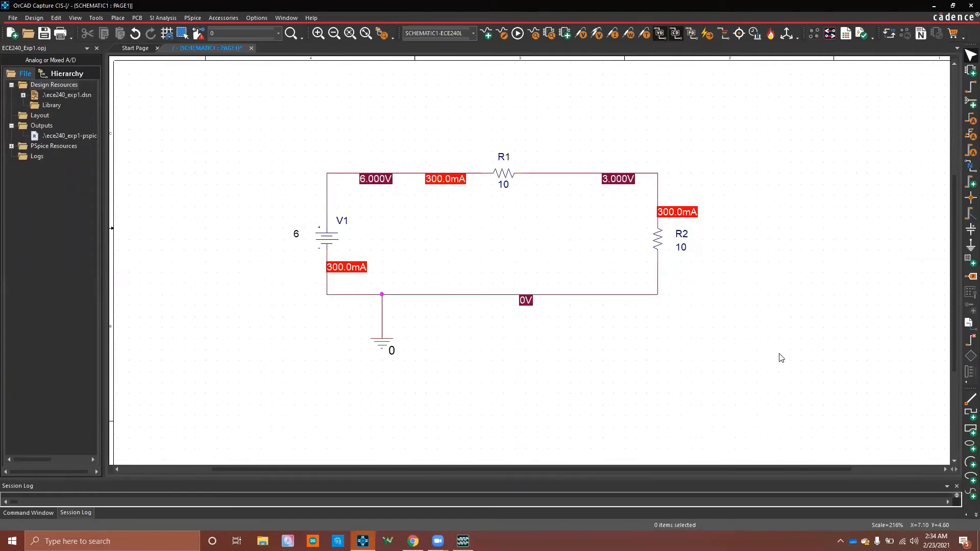
- Select the entire circuit, including V1, R1, R2, the wires and the ground, and copy it
left_click(324, 240)
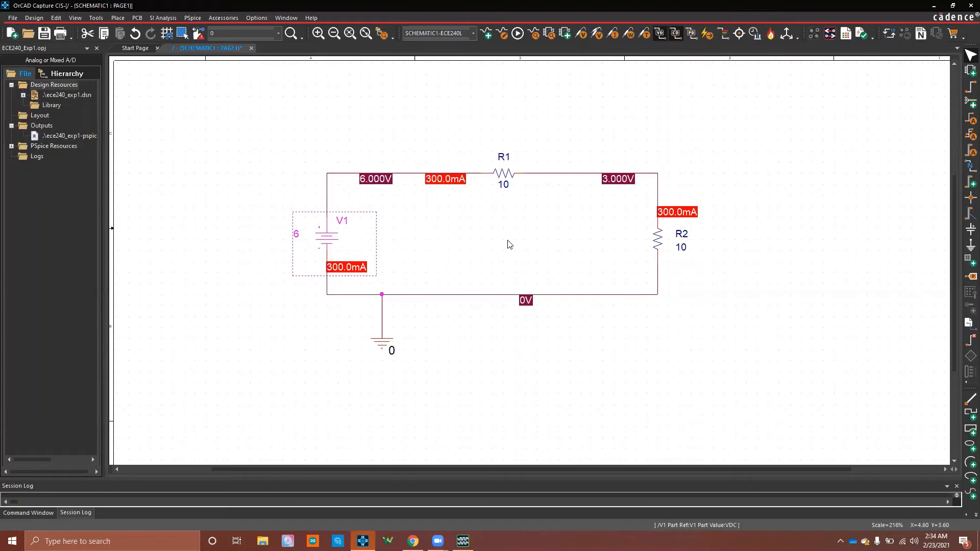
left_click(613, 338)
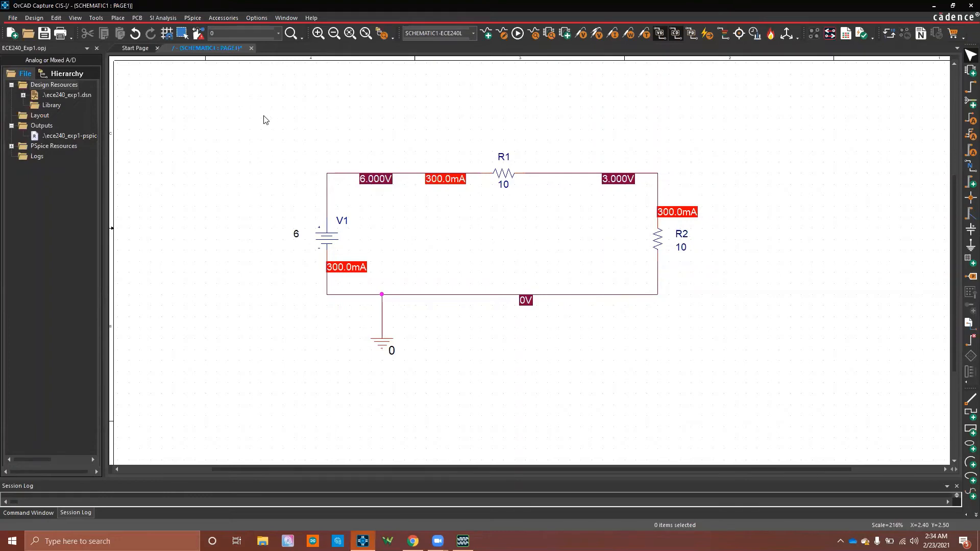
left_click_drag(261, 106, 736, 394)
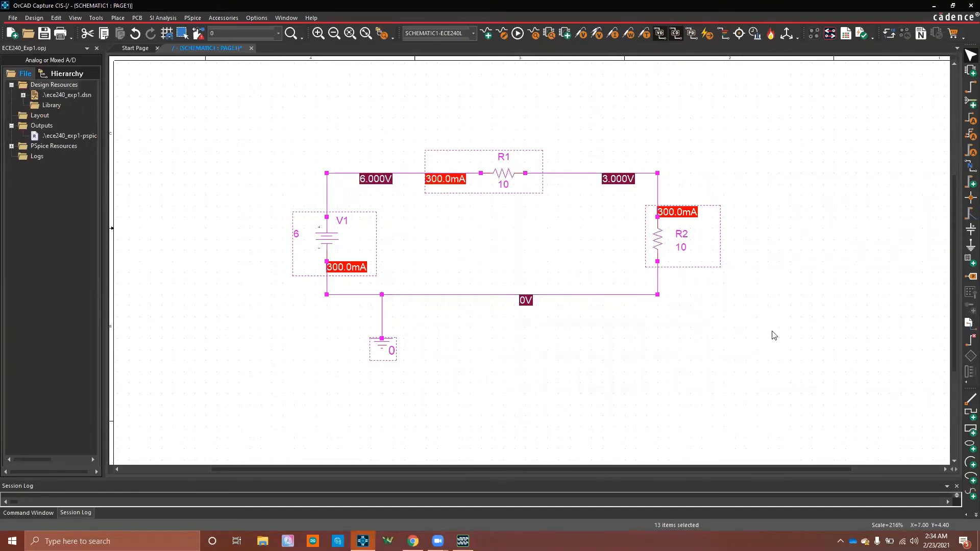
right_click(667, 256)
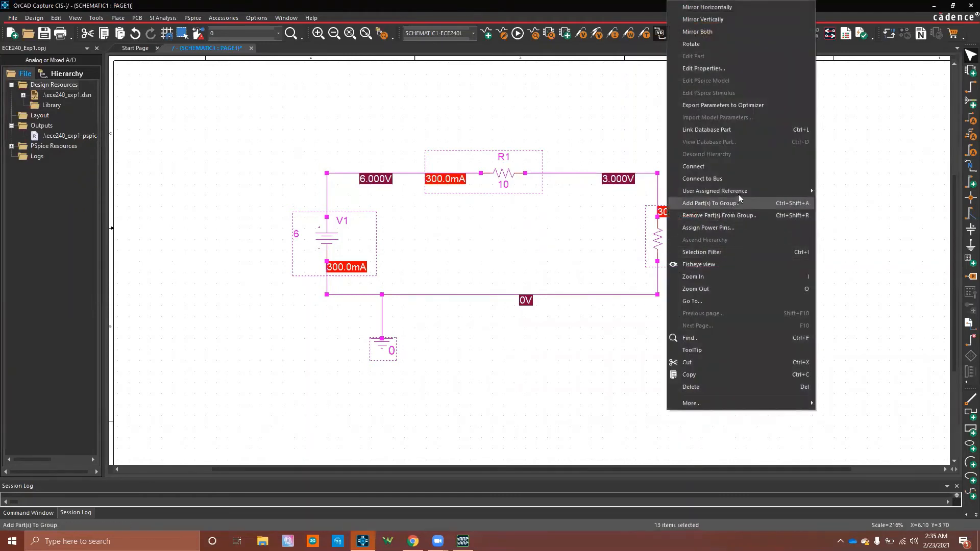
left_click(719, 375)
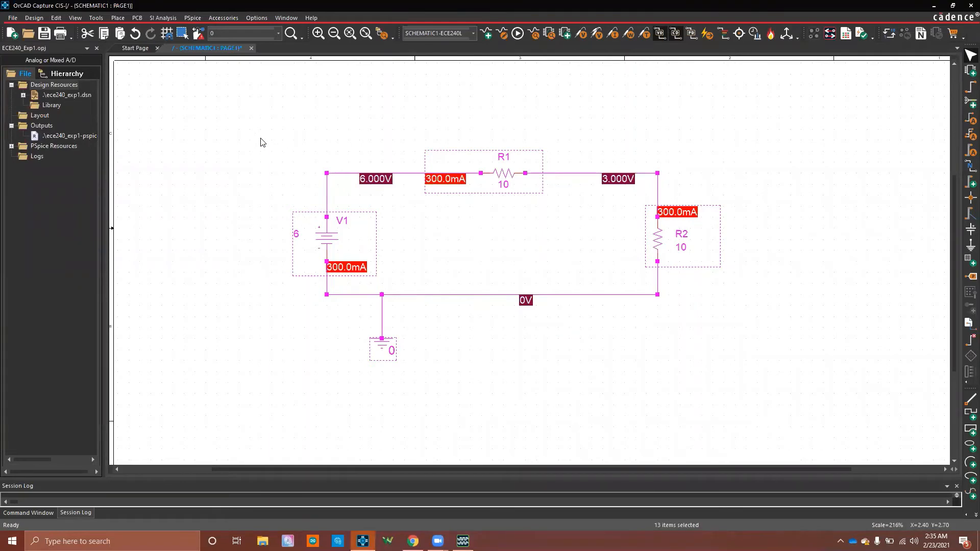
- Create a new schematic page named PAGE2 and paste the copied circuit near the middle of it
left_click(11, 36)
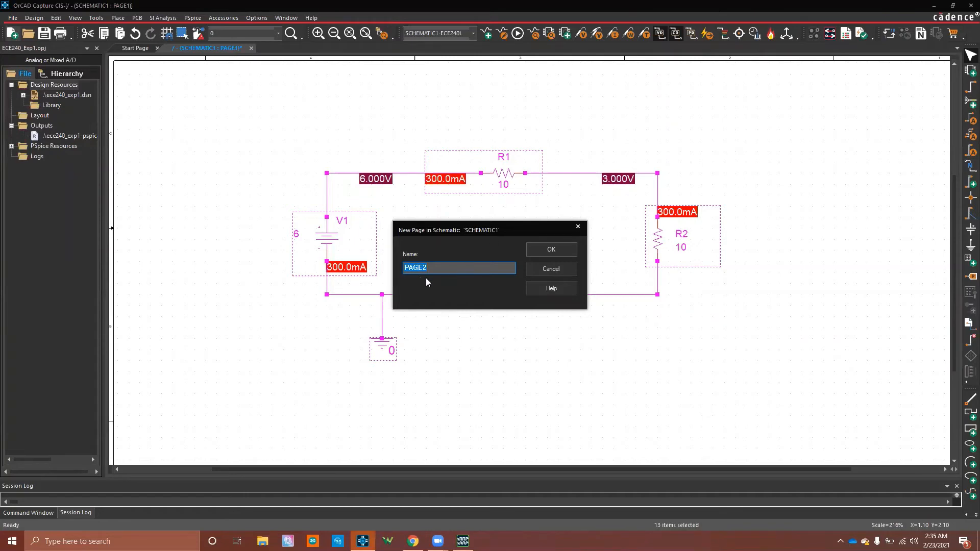
left_click(545, 252)
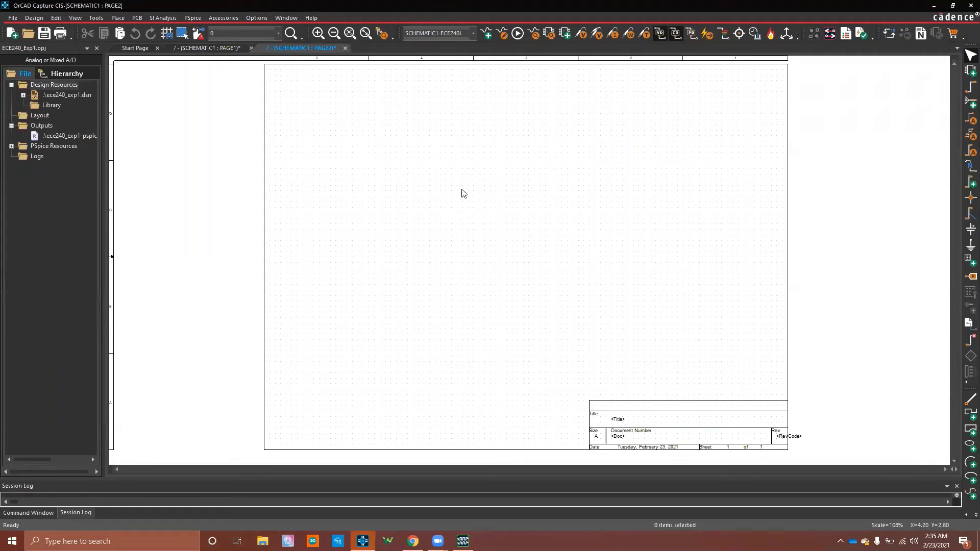
left_click(317, 33)
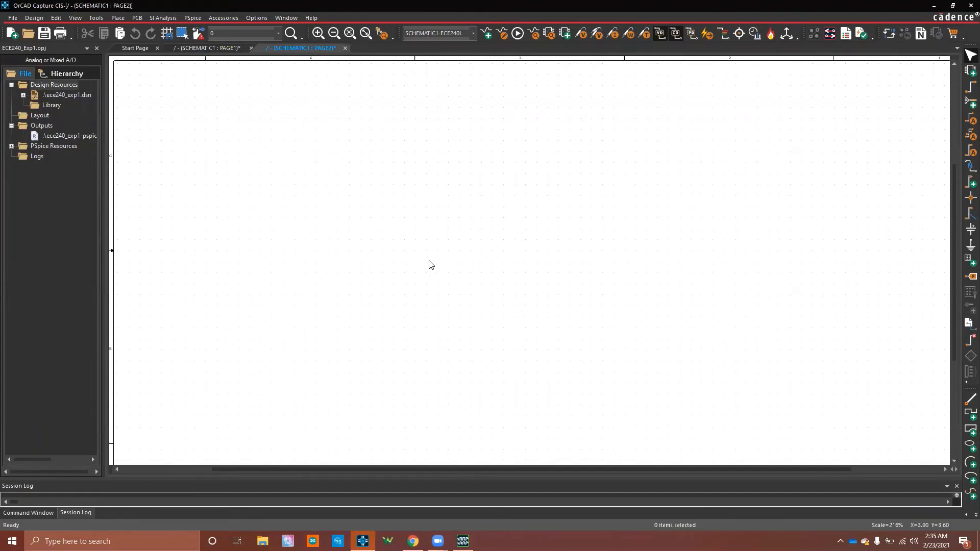
key("ctrl+v")
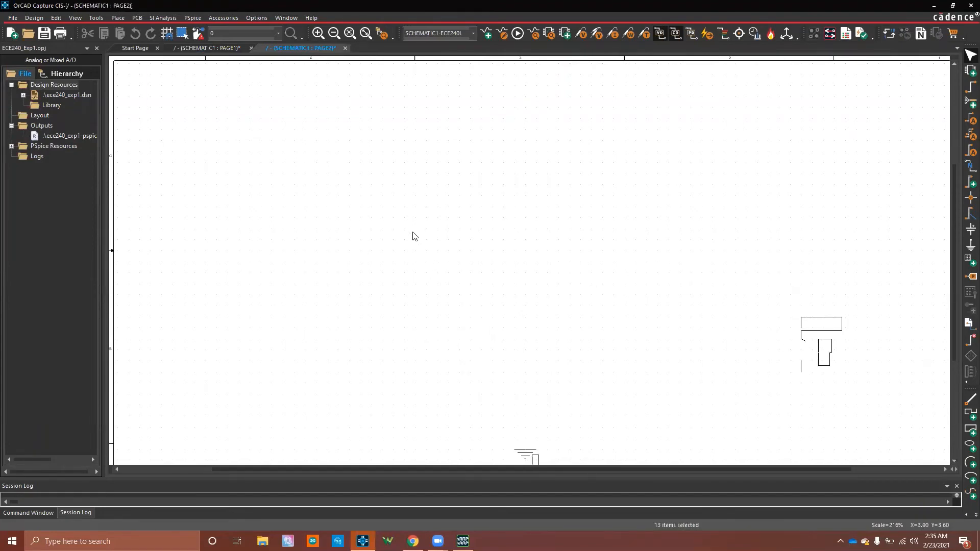
left_click(306, 174)
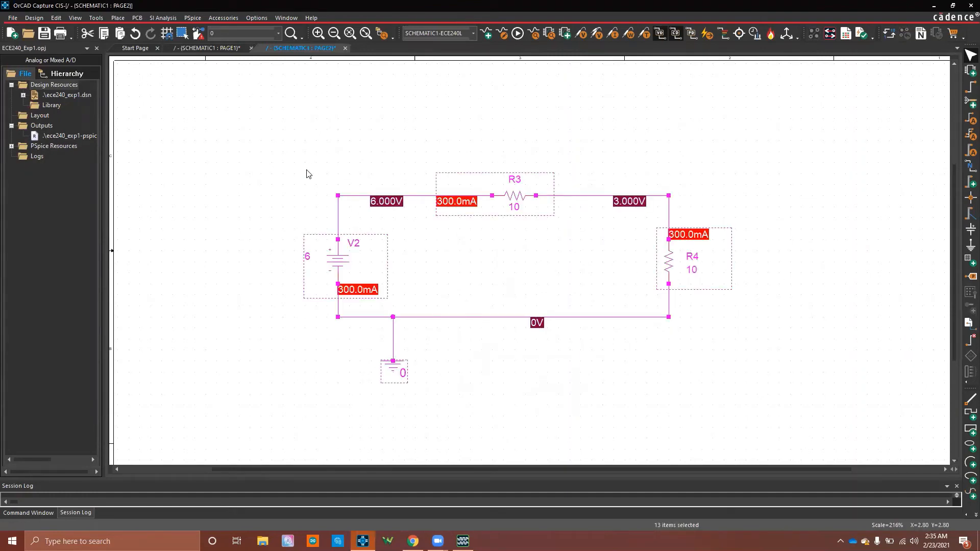
left_click(306, 174)
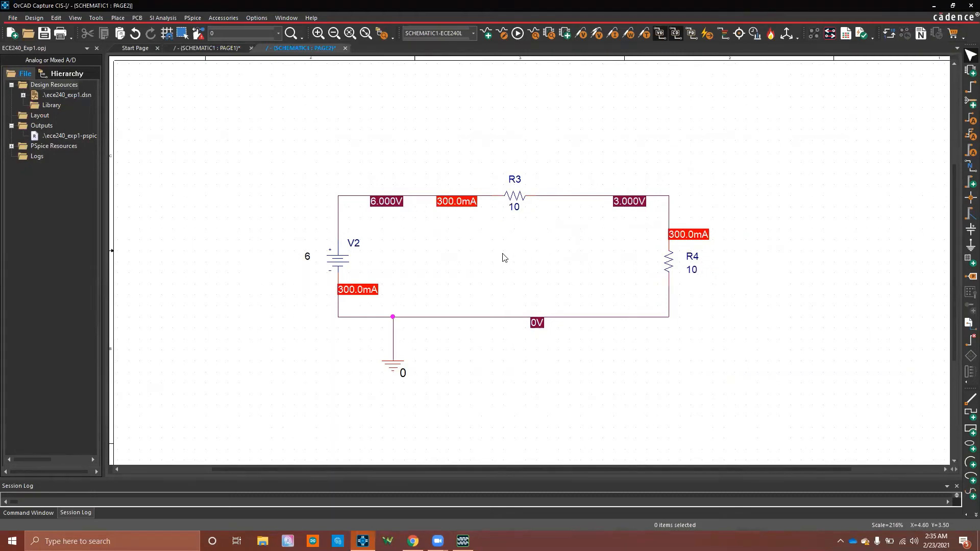
- Delete the DC voltage source V2 from the pasted circuit on PAGE2
left_click(340, 263)
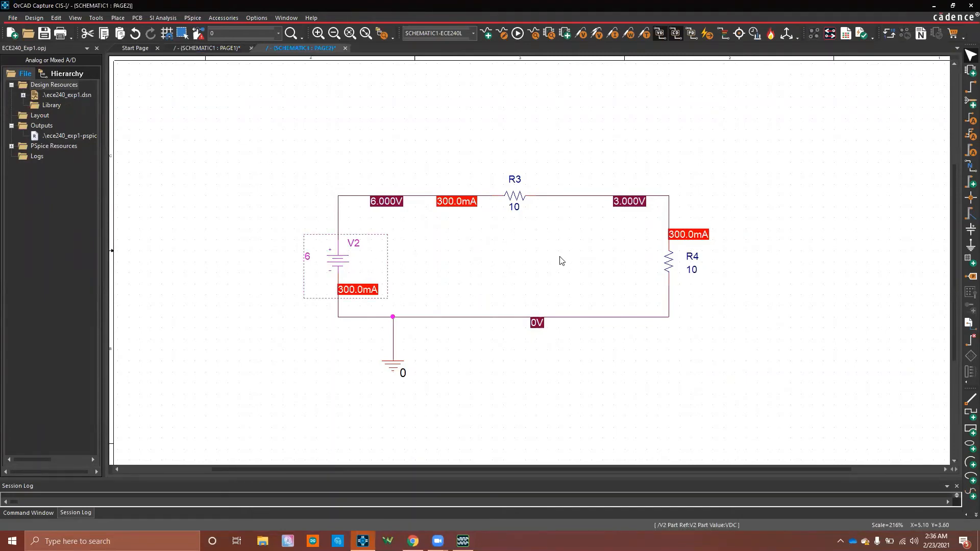
key("Delete")
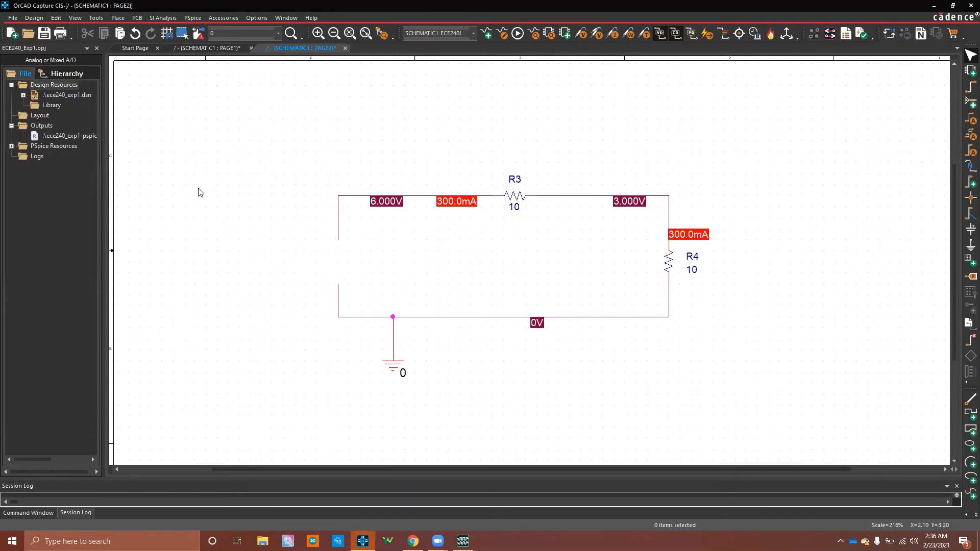
- Place a sine voltage source in the gap between the open wire ends of the PAGE2 circuit
left_click(118, 18)
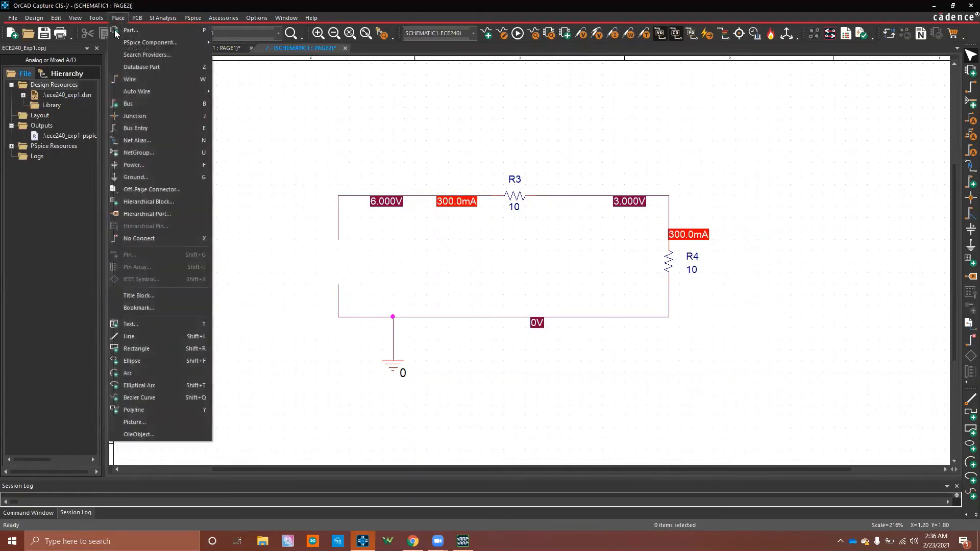
mouse_move(173, 41)
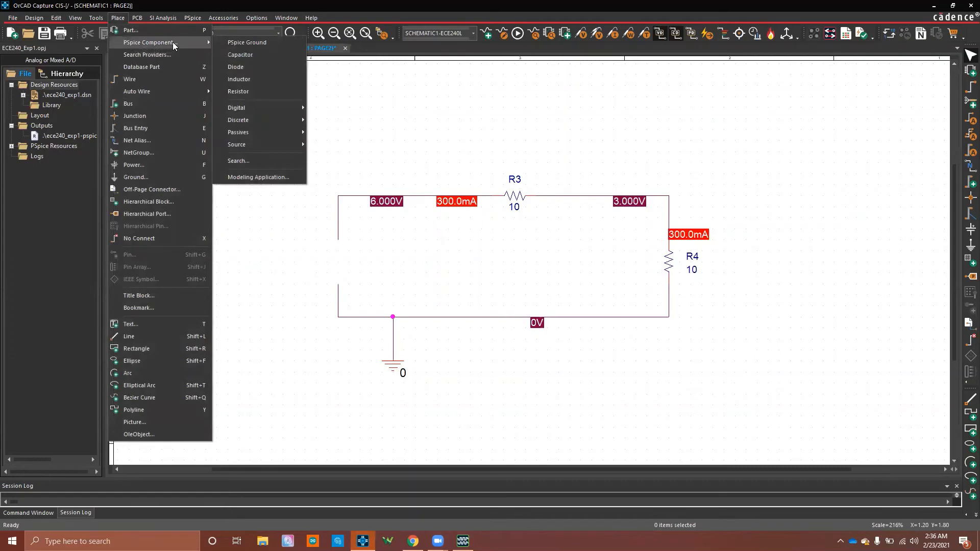
mouse_move(285, 144)
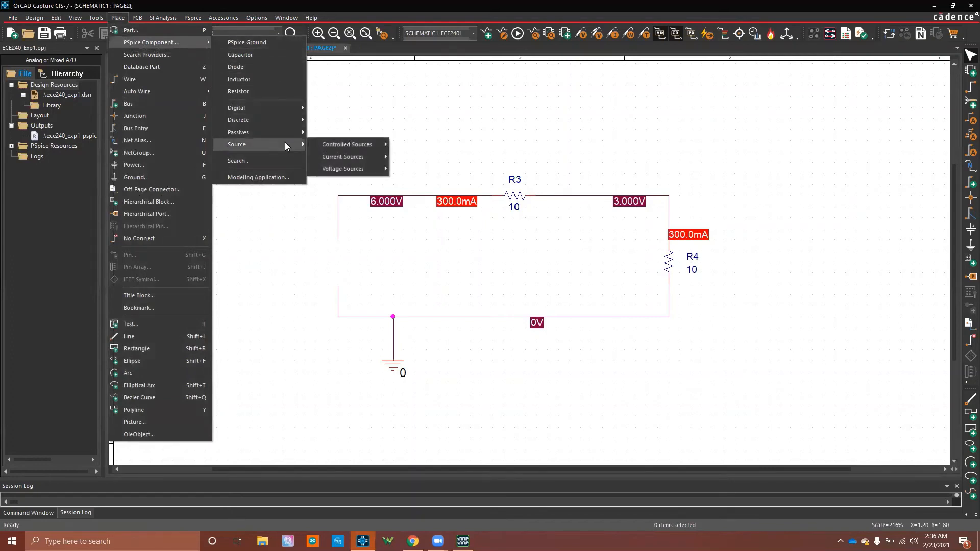
mouse_move(341, 142)
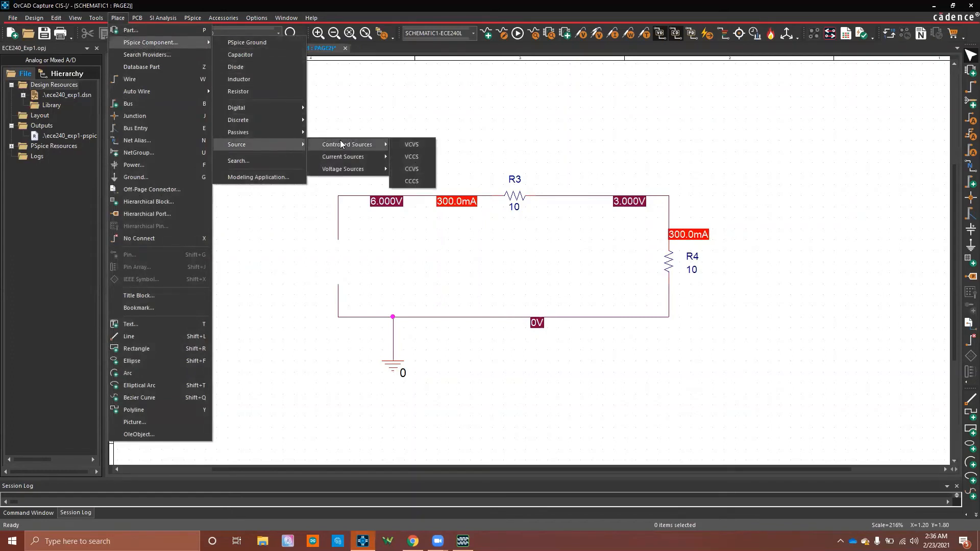
mouse_move(359, 171)
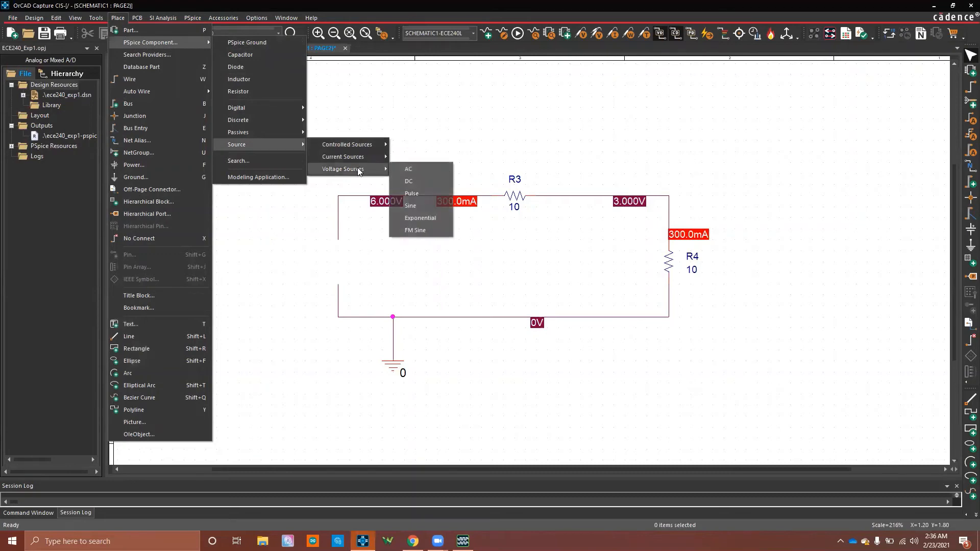
left_click(429, 205)
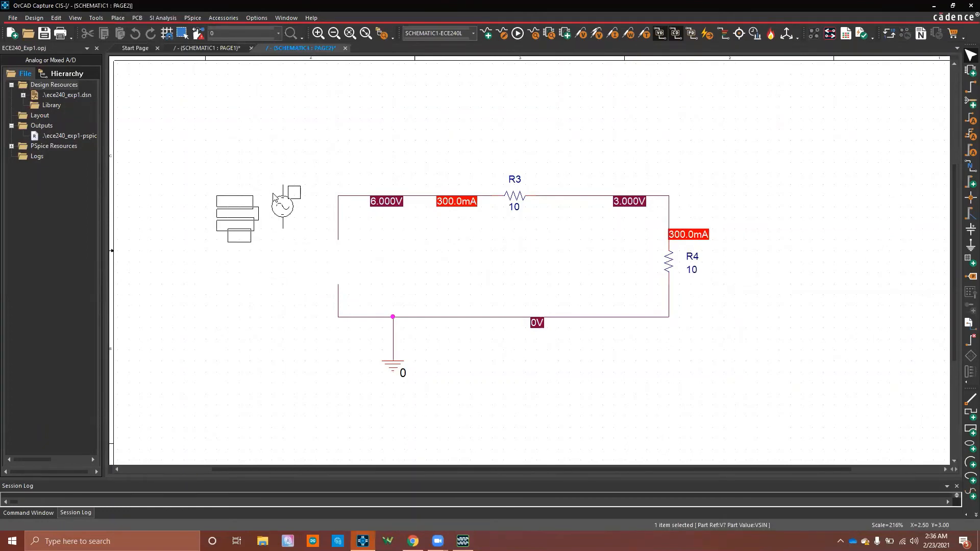
left_click_drag(276, 196, 331, 260)
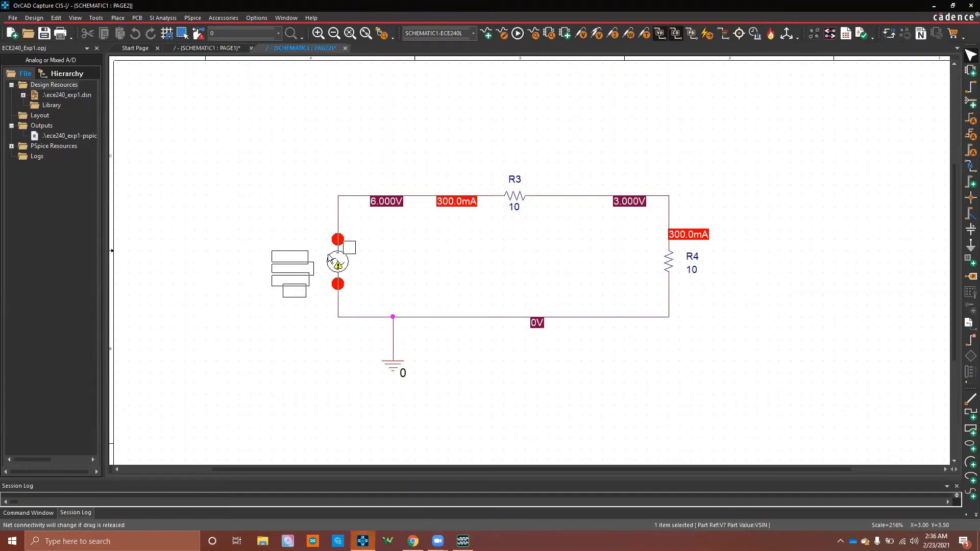
left_click(331, 260)
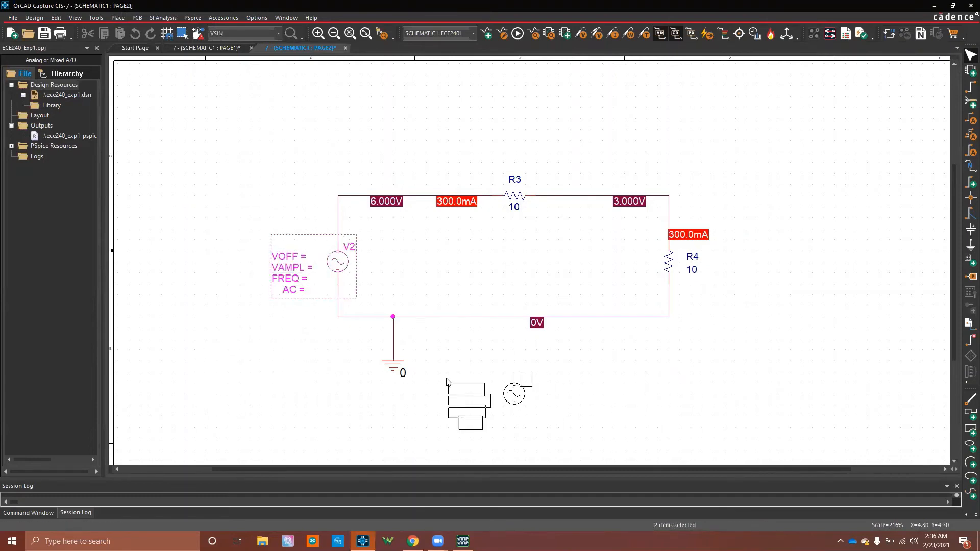
key("Escape")
left_click(244, 191)
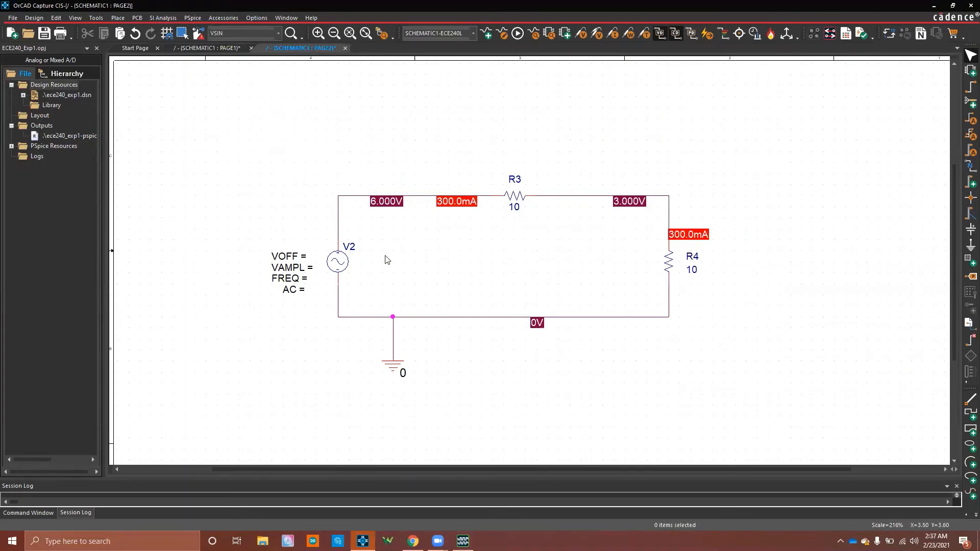
- Set the sine source's offset voltage VOFF to 0 and its amplitude VAMPL to 6
double_click(289, 259)
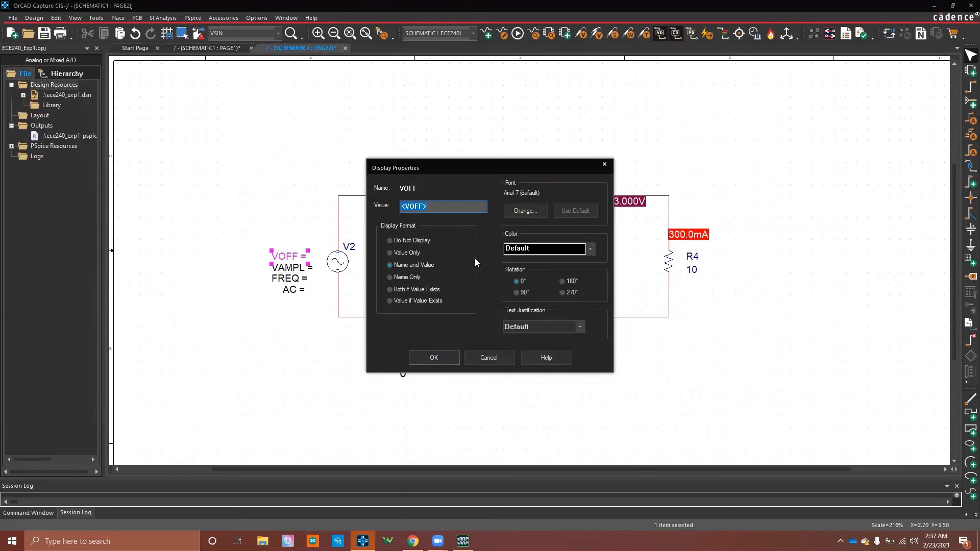
type("0")
key("Return")
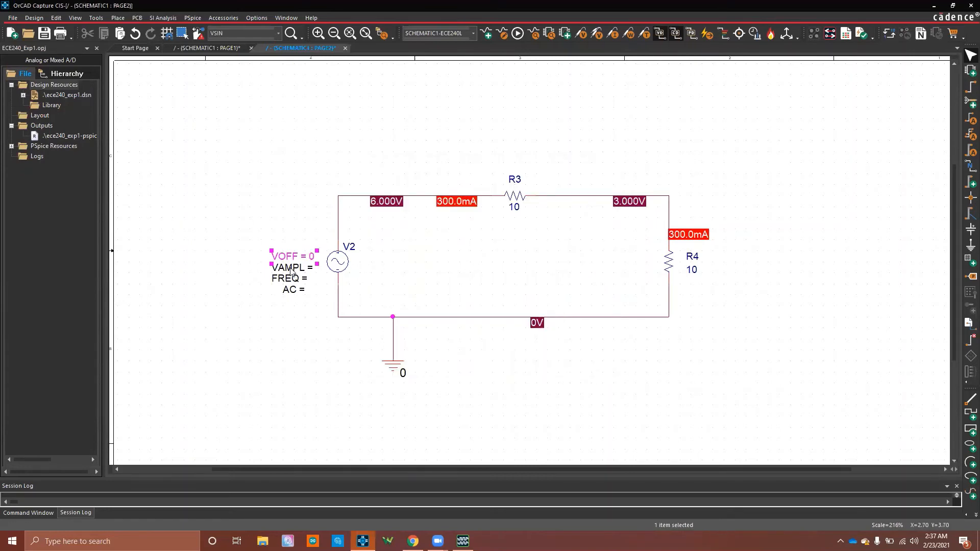
double_click(291, 268)
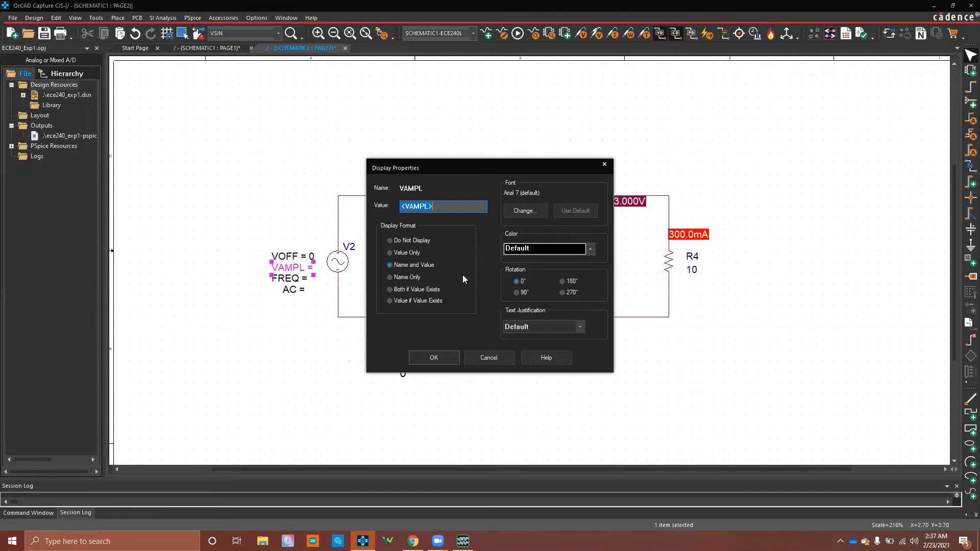
type("6")
key("Return")
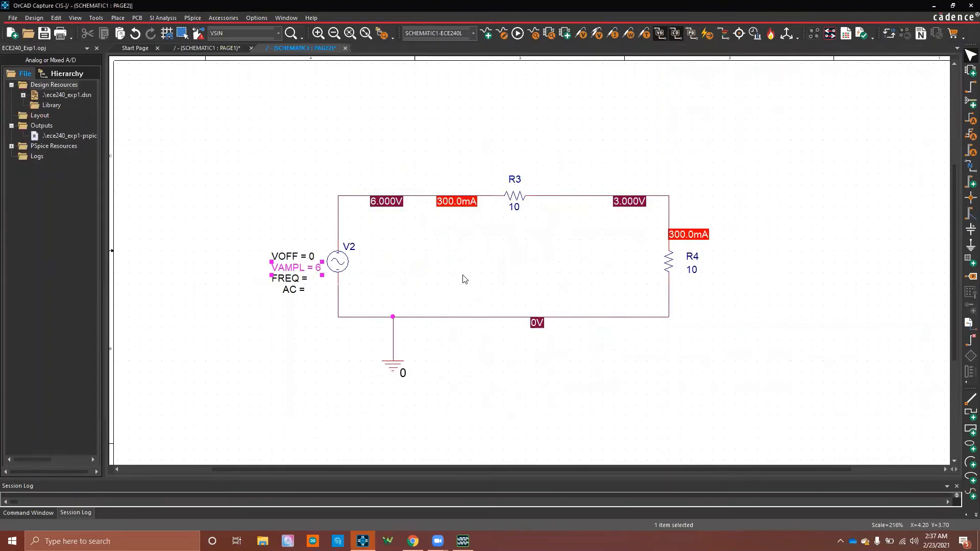
- Set the sine source's frequency FREQ to 1k and its AC value to 0
double_click(289, 281)
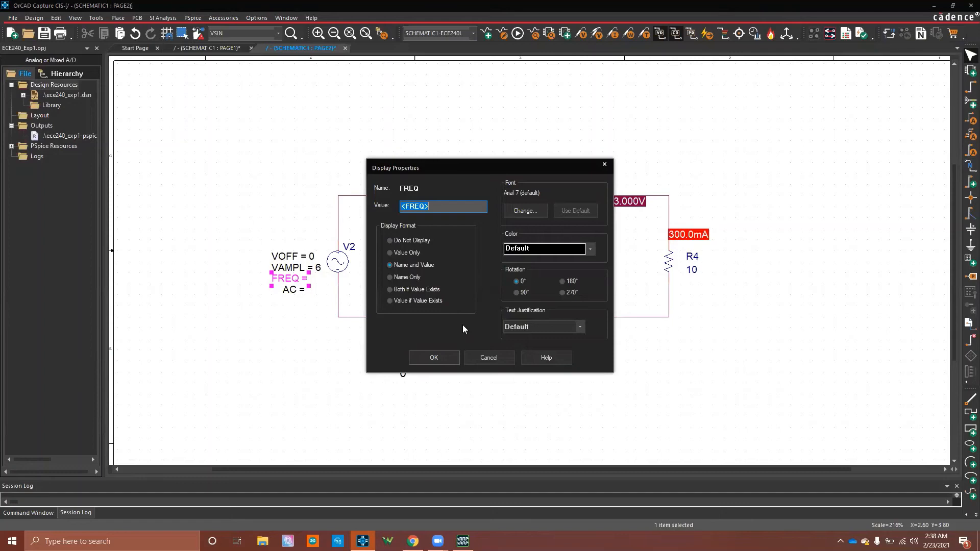
type("1000")
key("BackSpace")
key("BackSpace")
key("BackSpace")
key("Return")
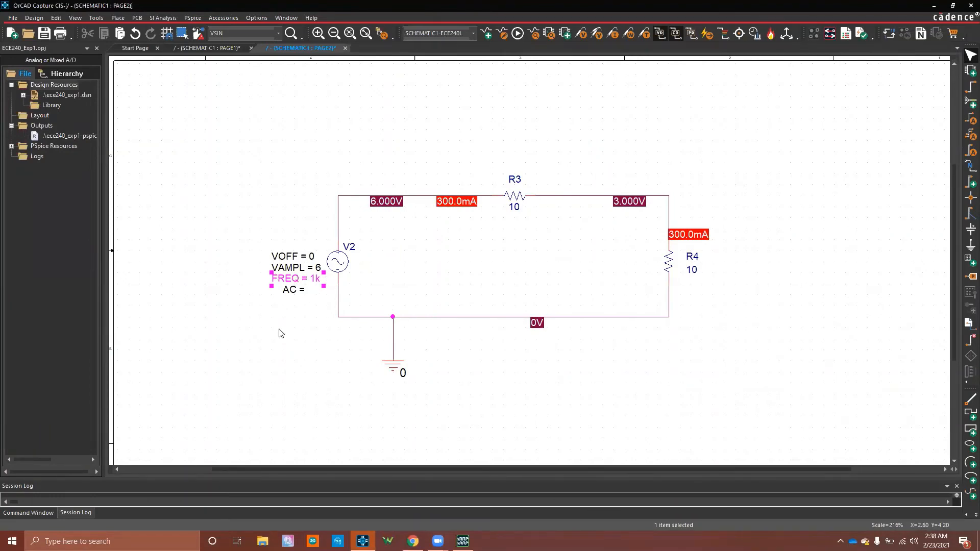
double_click(292, 295)
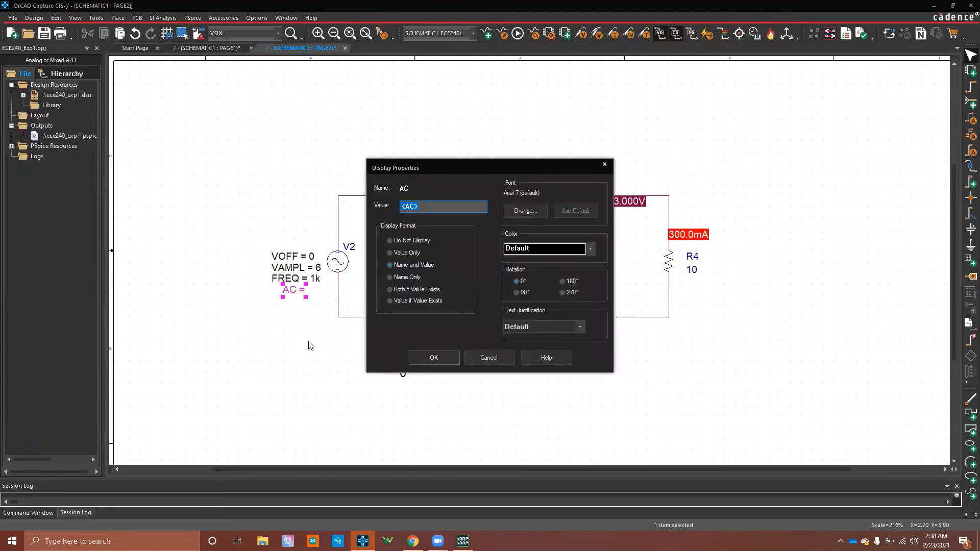
type("0")
key("Return")
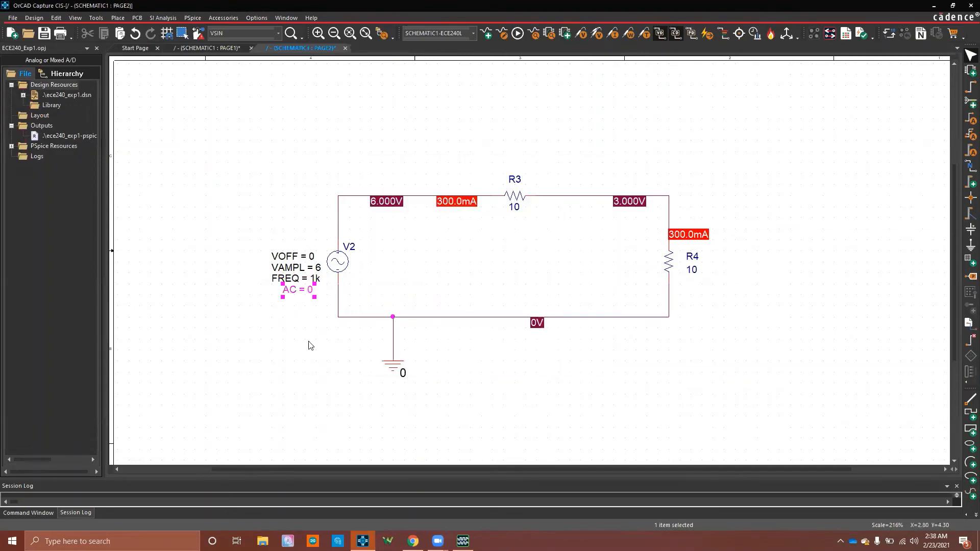
left_click(309, 346)
double_click(514, 208)
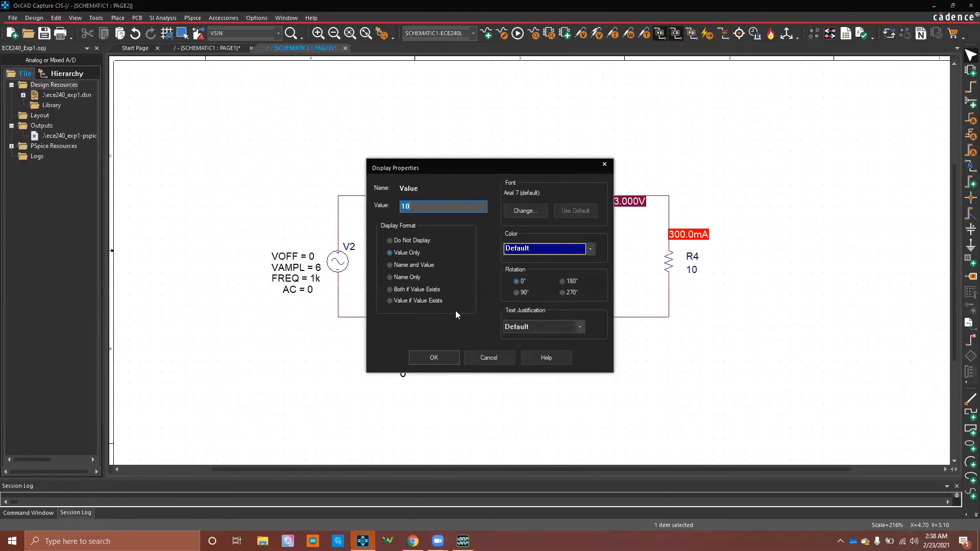
left_click(493, 356)
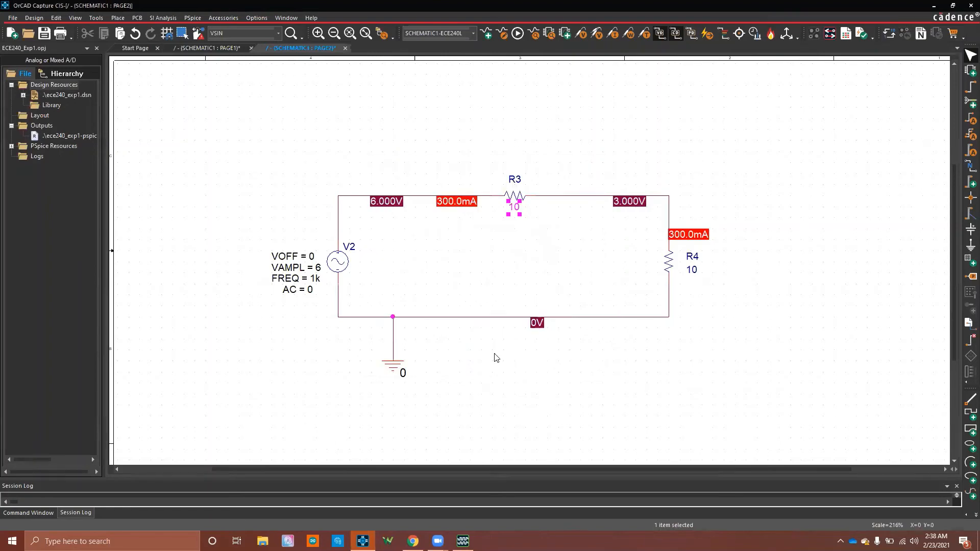
double_click(515, 199)
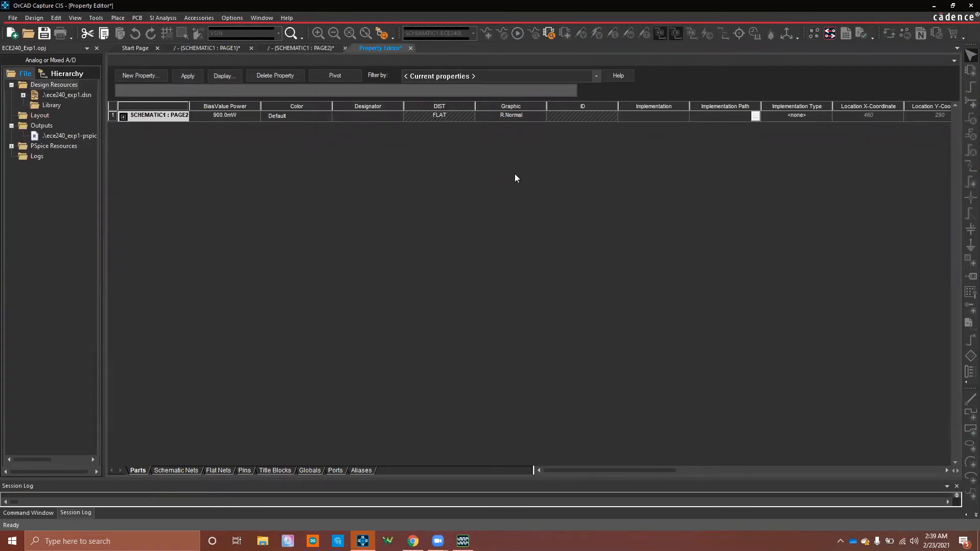
left_click(412, 49)
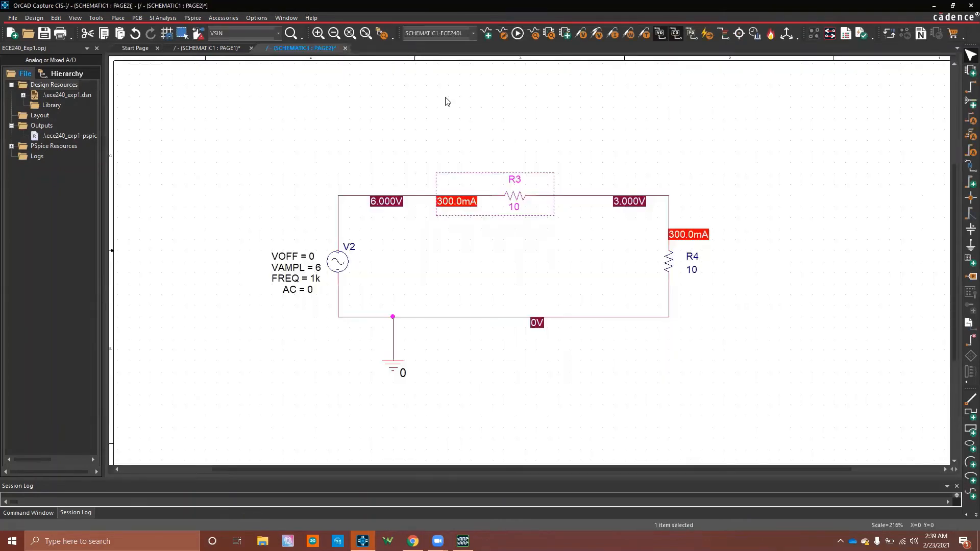
left_click(547, 264)
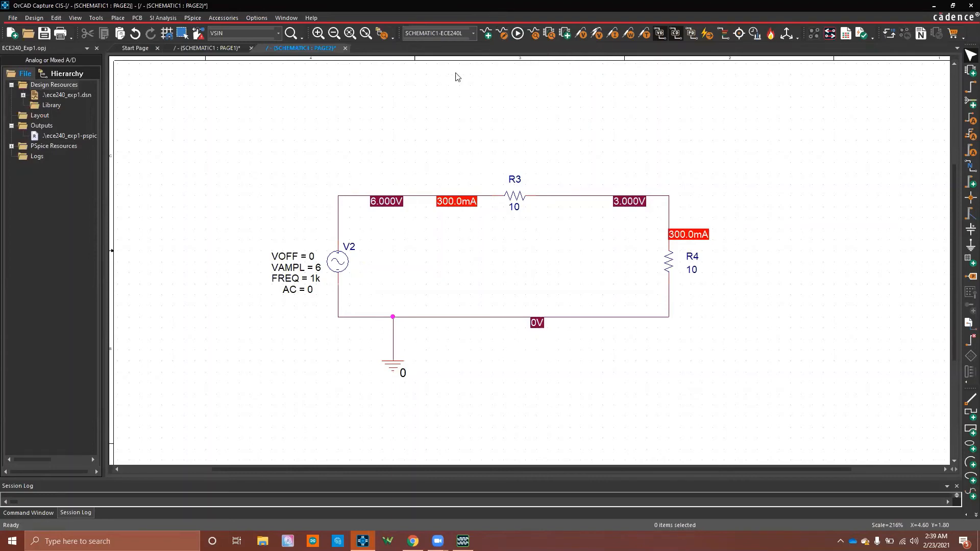
- Edit the ECE240L simulation profile so the transient analysis has a run-to time of 1m seconds
left_click(191, 18)
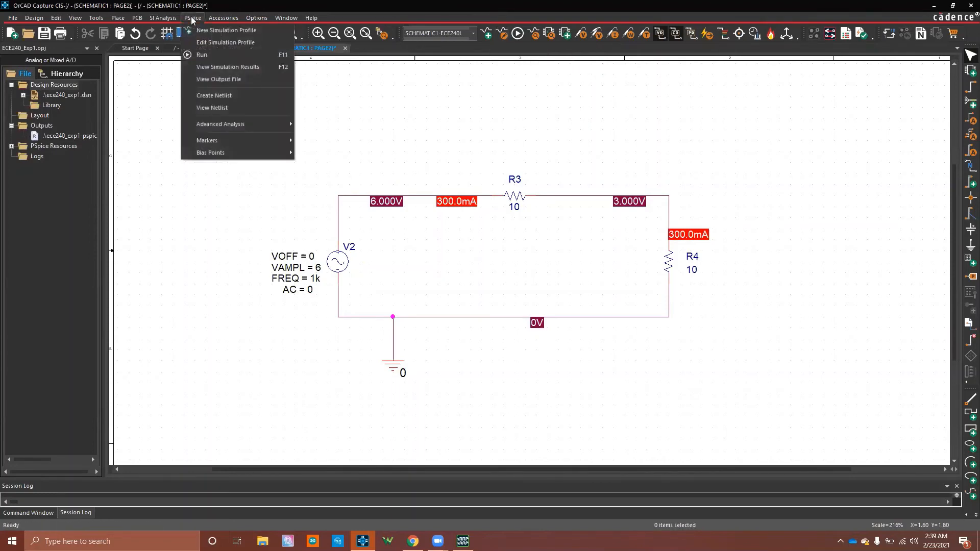
left_click(227, 46)
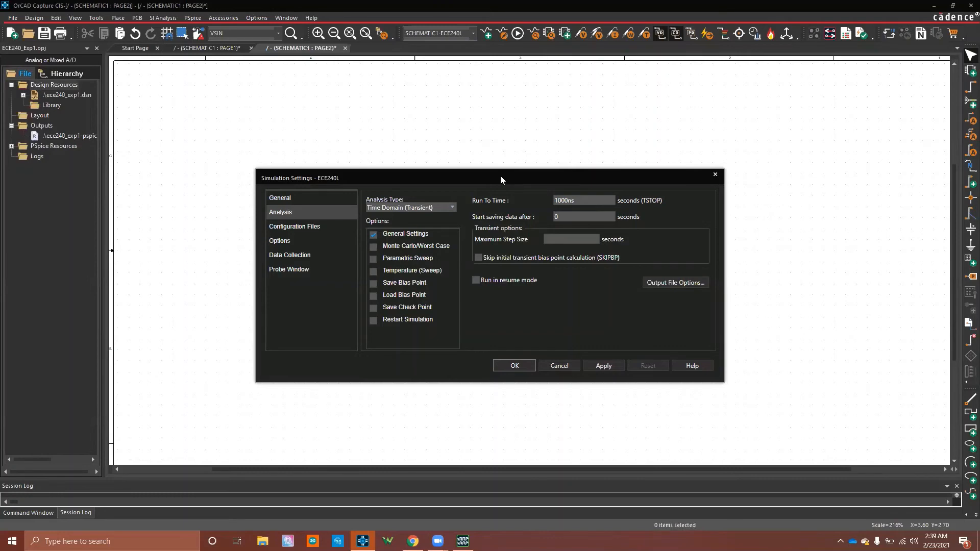
left_click_drag(500, 178, 692, 142)
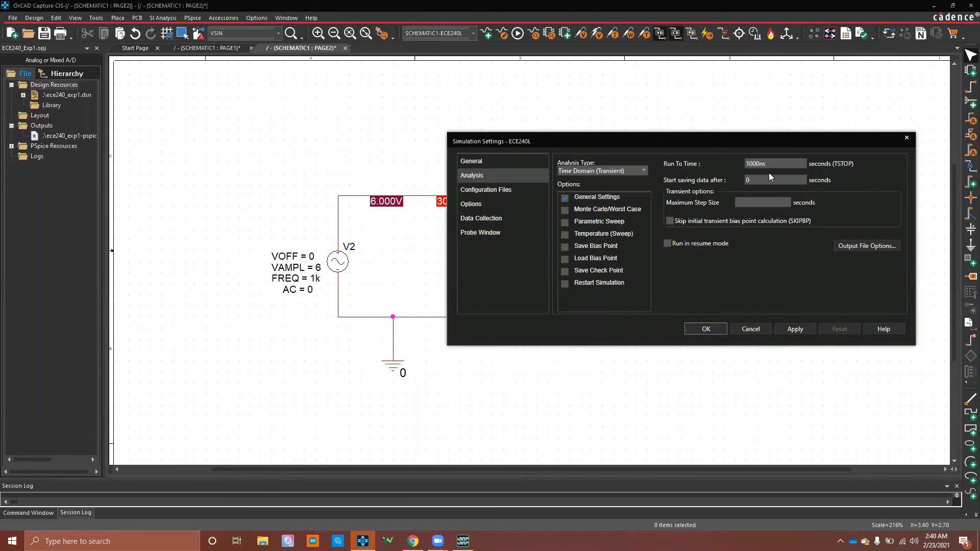
double_click(774, 161)
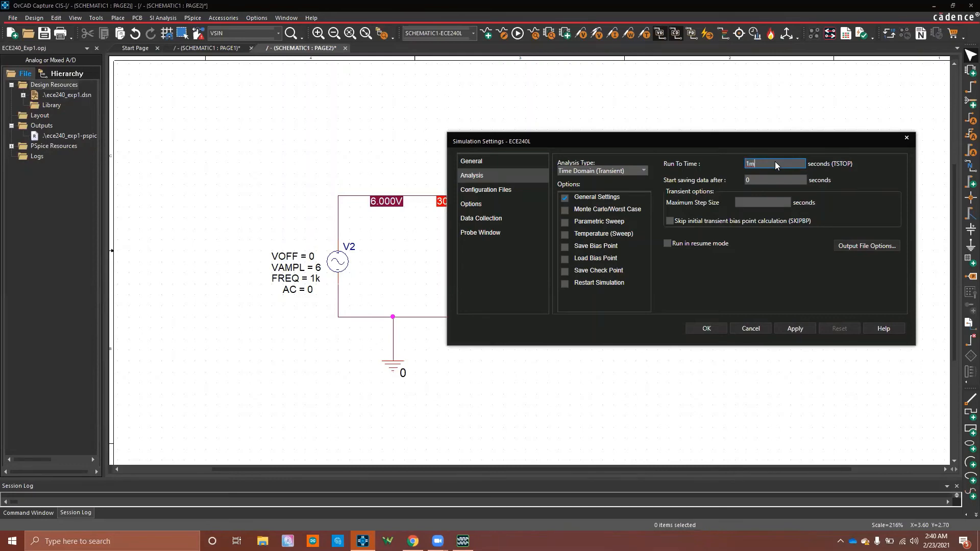
left_click(794, 329)
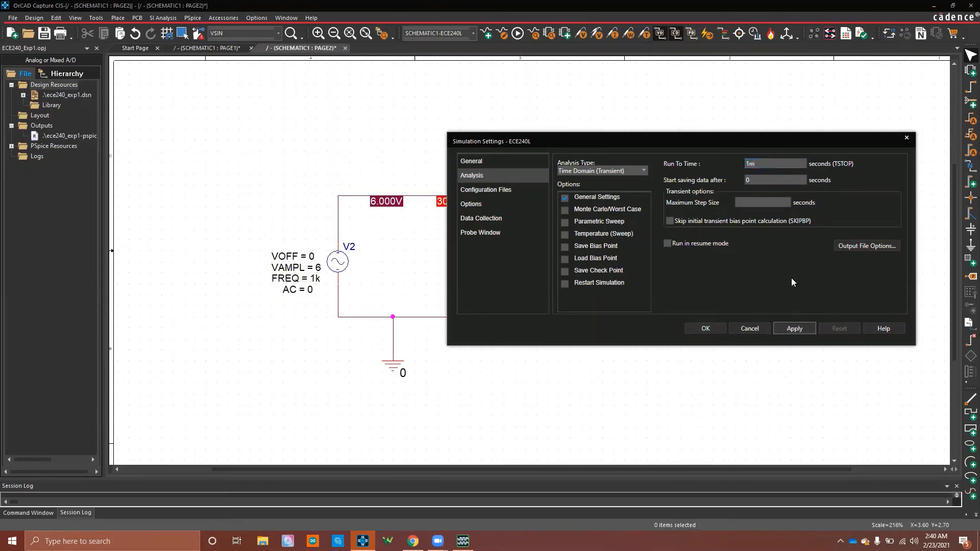
left_click(708, 329)
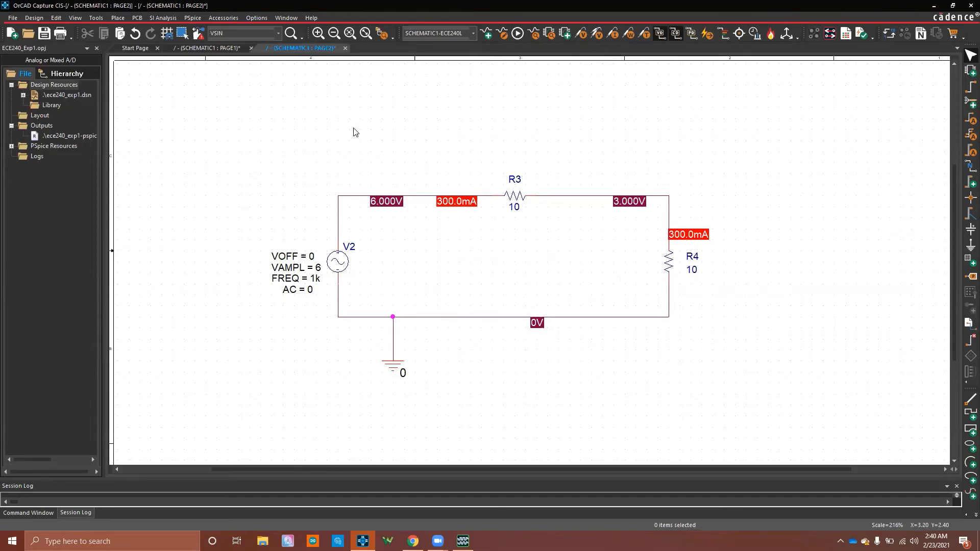
left_click(218, 50)
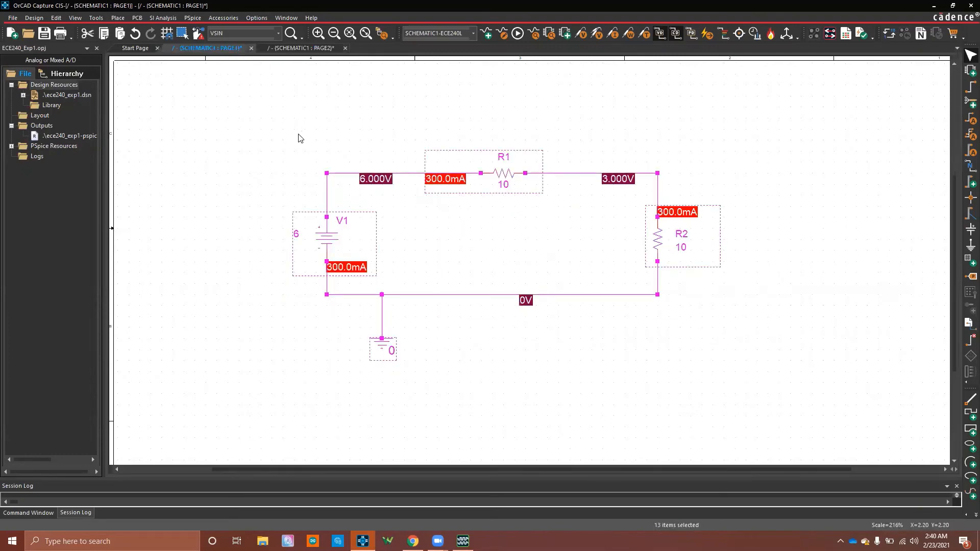
left_click(558, 337)
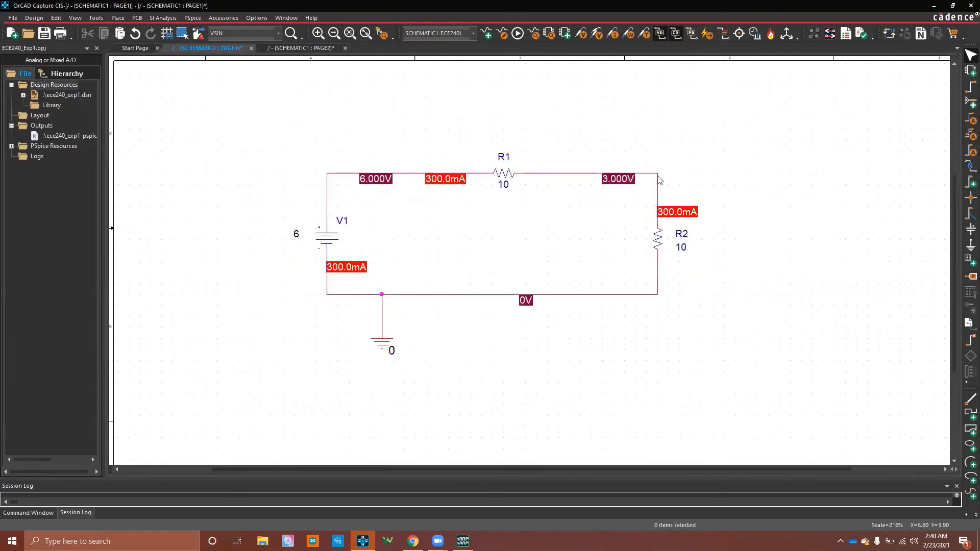
left_click(301, 48)
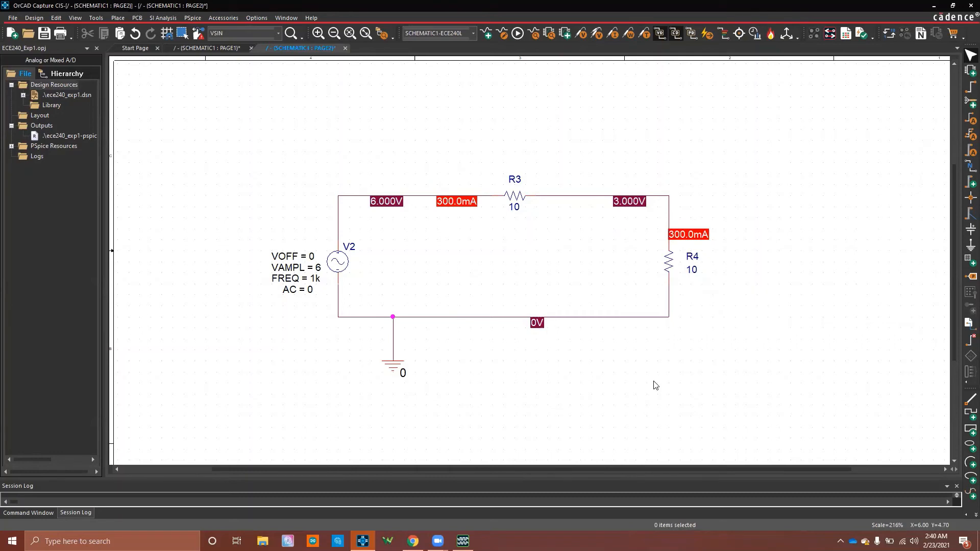
left_click(463, 541)
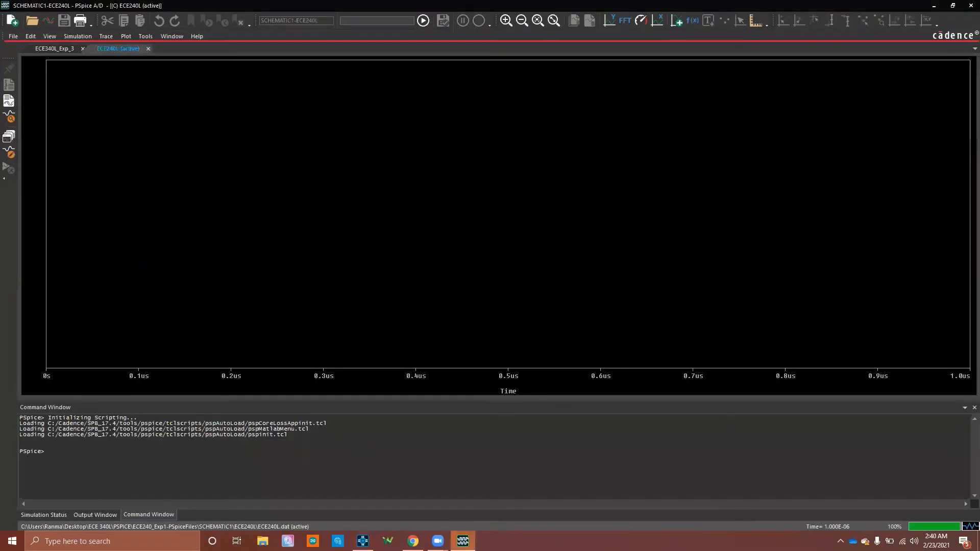
key("alt+Tab")
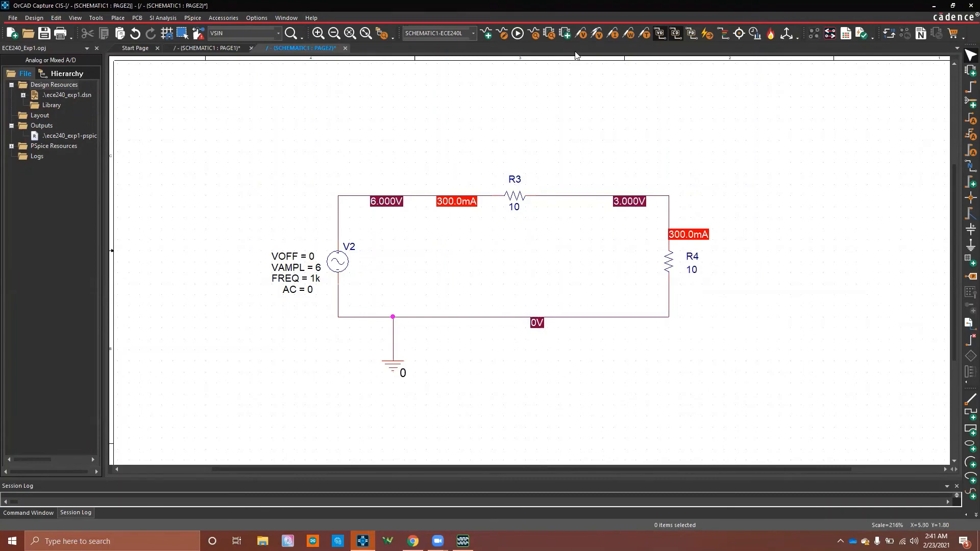
- Place differential voltage marker pairs across R3, R4 and the sine source, positive marker first on each component
left_click(596, 37)
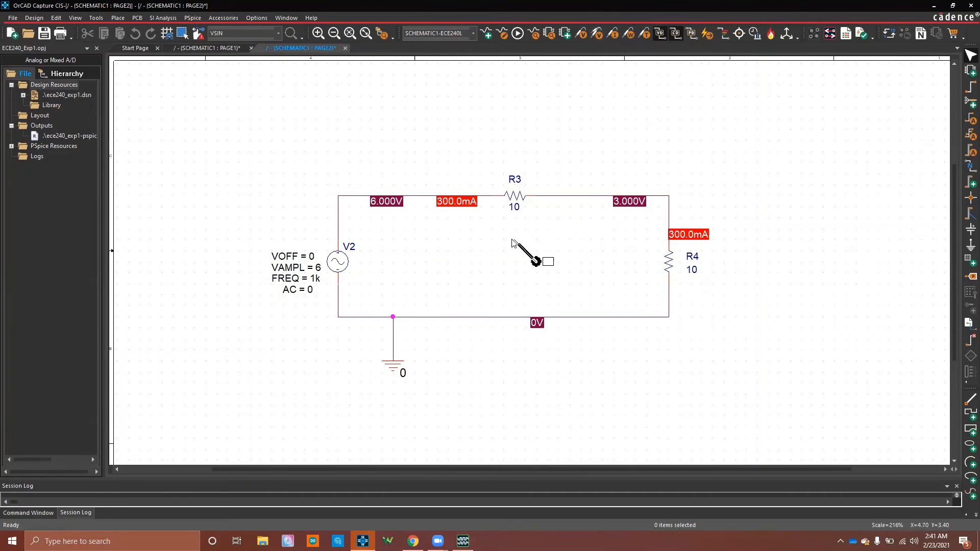
left_click(492, 198)
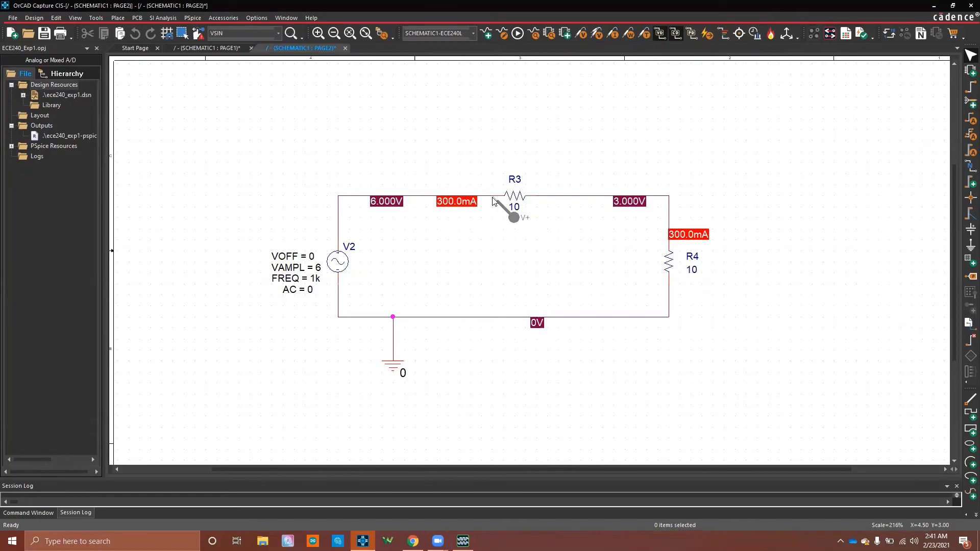
left_click(537, 197)
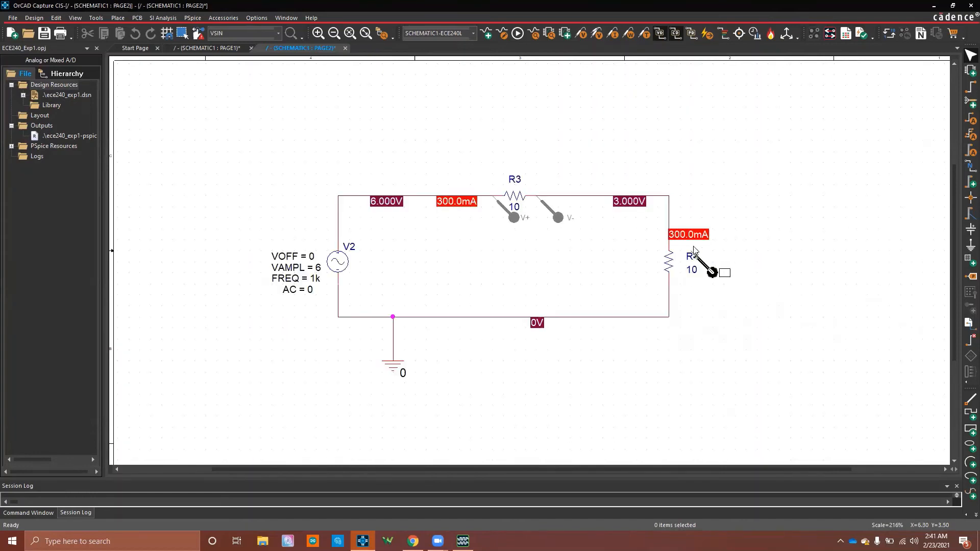
left_click(672, 245)
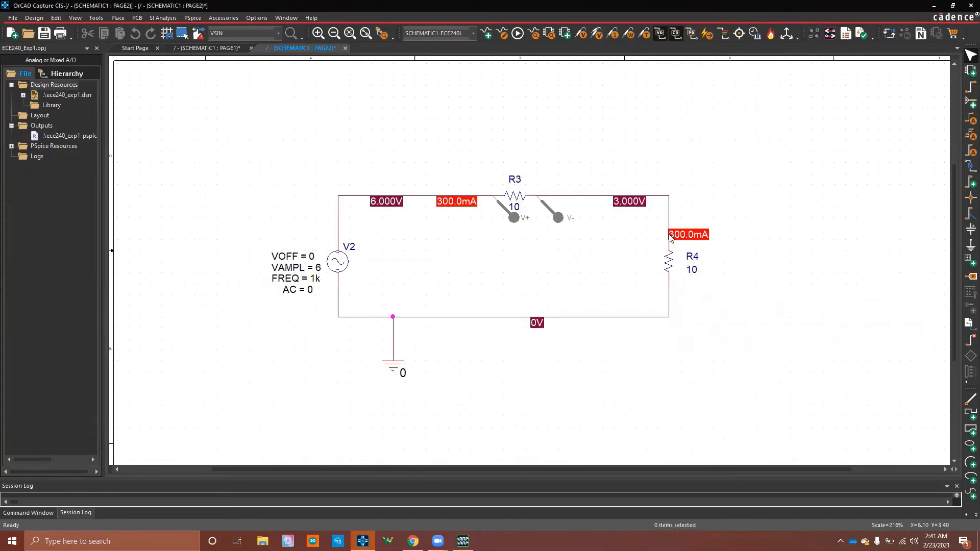
left_click(673, 287)
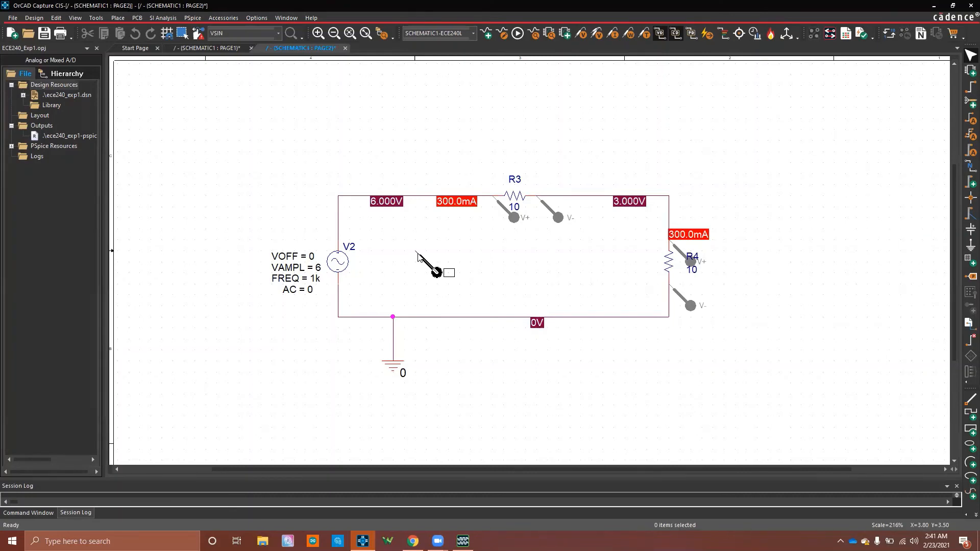
left_click(339, 241)
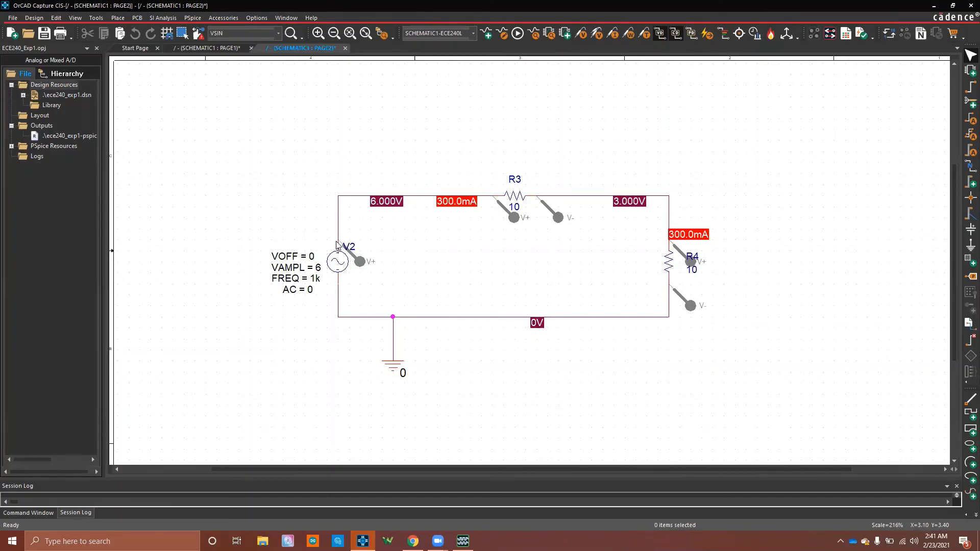
left_click(339, 286)
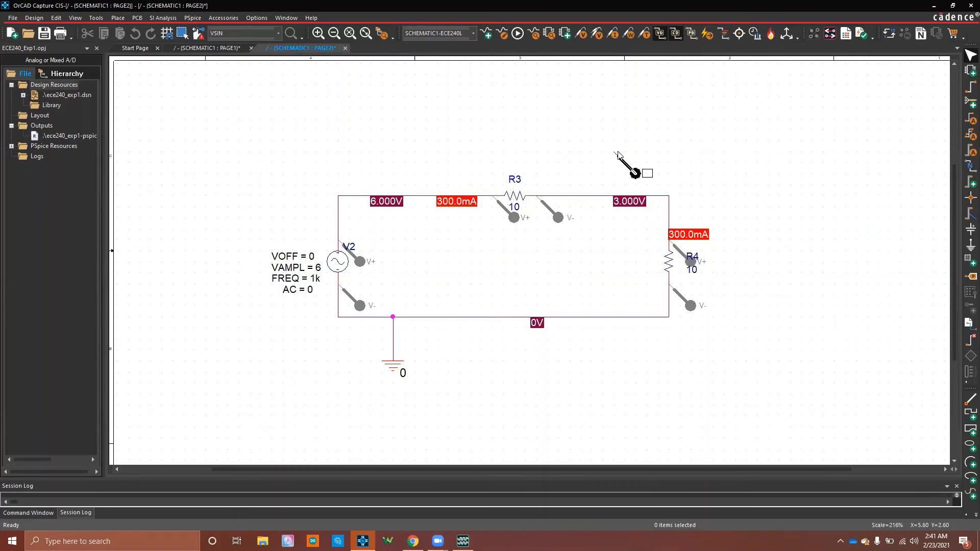
key("Escape")
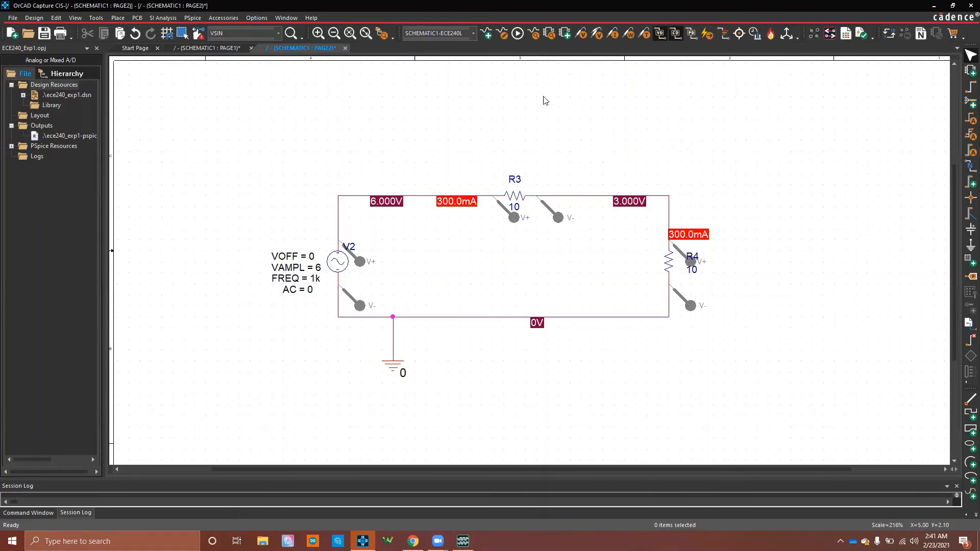
- Run the PSpice simulation and compare the plotted traces with the marker colours on the schematic
left_click(517, 34)
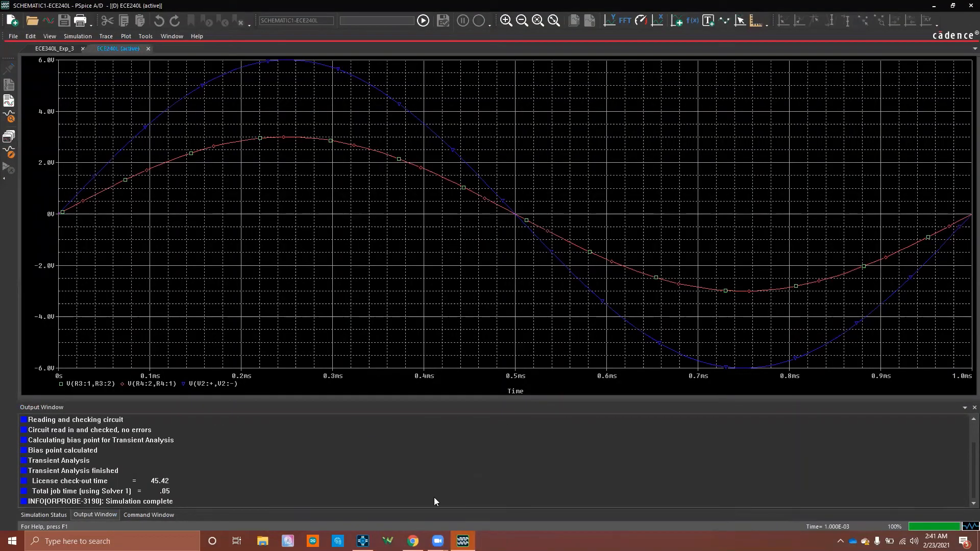
left_click(406, 493)
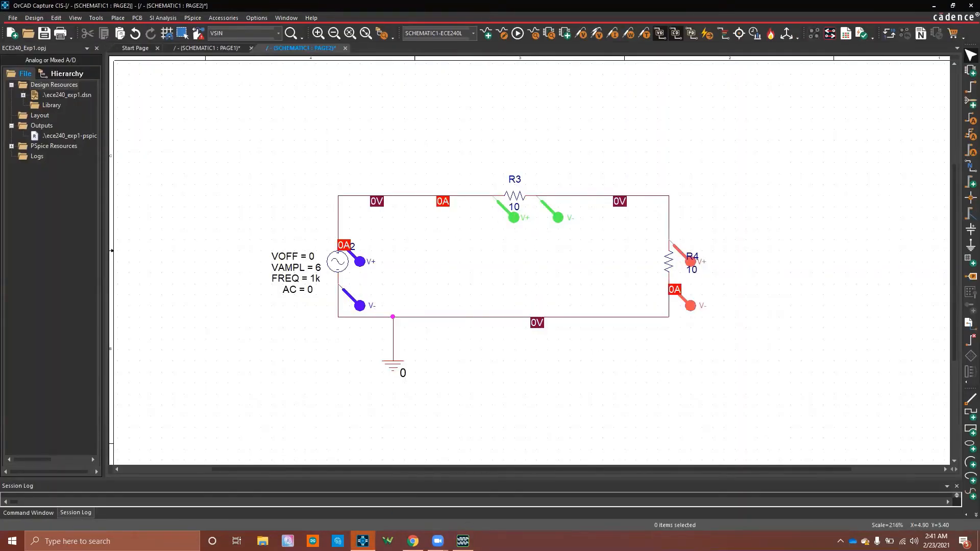
left_click(463, 541)
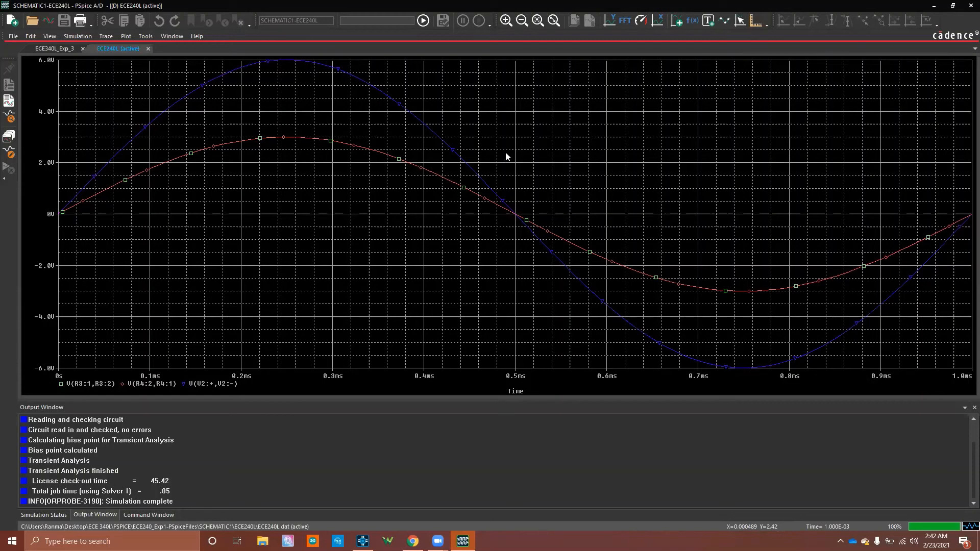
- Use the probe cursor to measure points along the R4 voltage trace and the peak of the source voltage trace
left_click(740, 25)
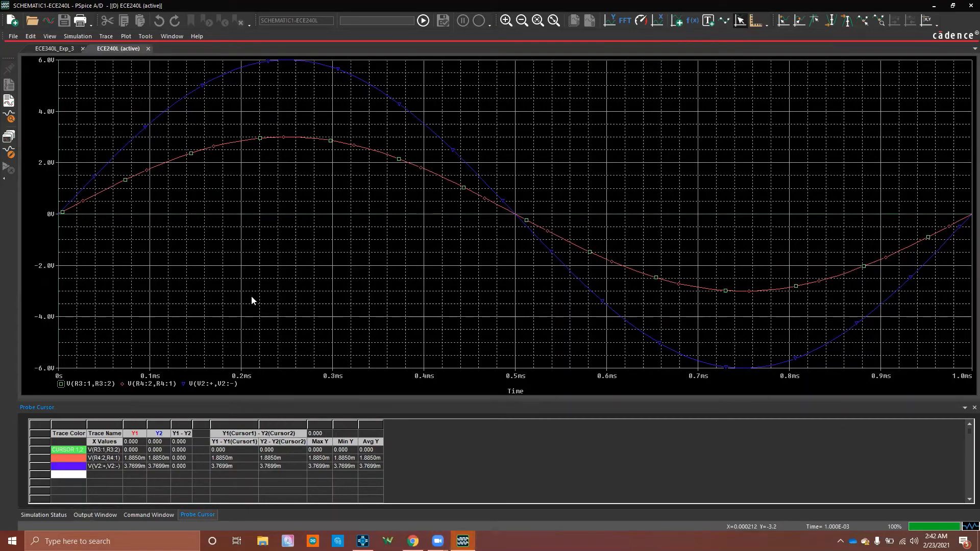
left_click(122, 384)
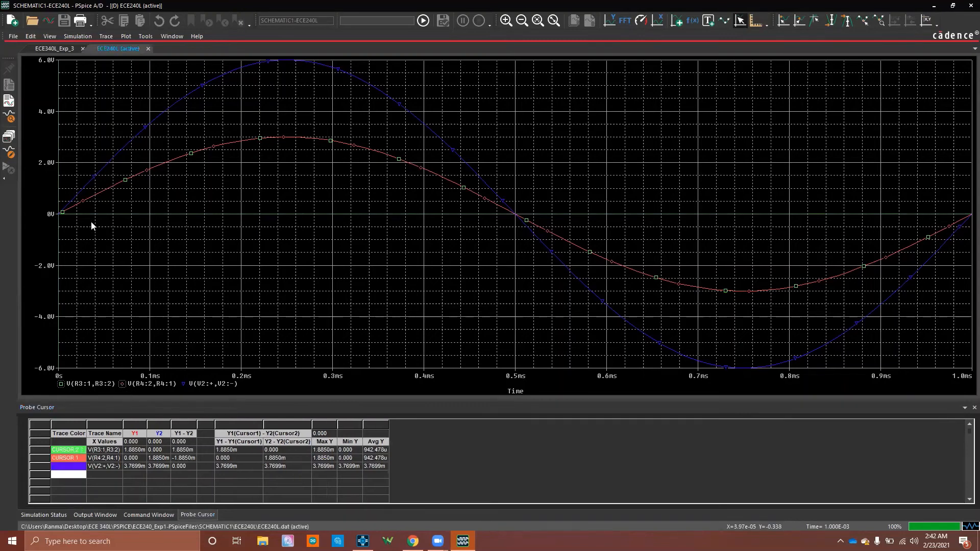
left_click(110, 201)
mouse_move(115, 199)
left_mouse_down()
mouse_move(301, 203)
mouse_move(408, 248)
mouse_move(382, 241)
left_mouse_up()
left_click_drag(275, 228, 393, 266)
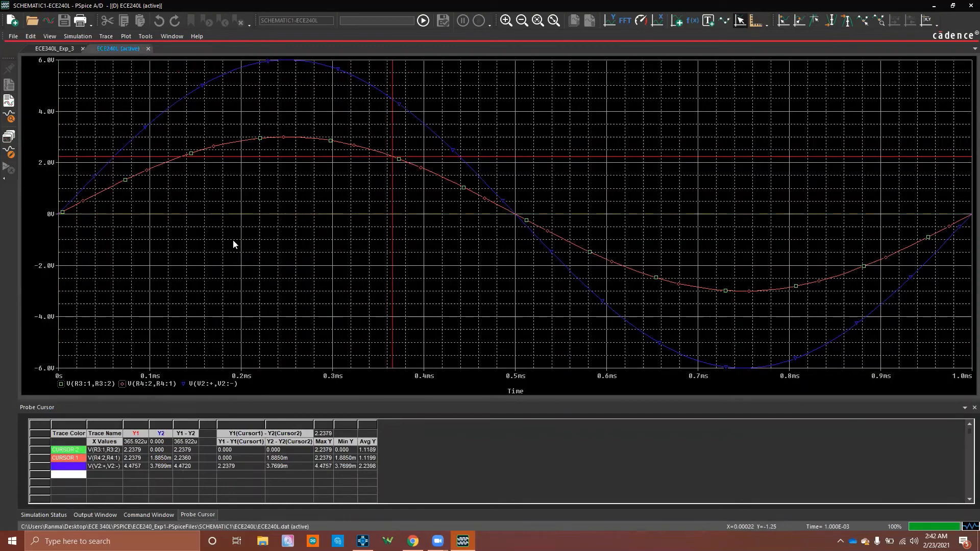
left_click(183, 386)
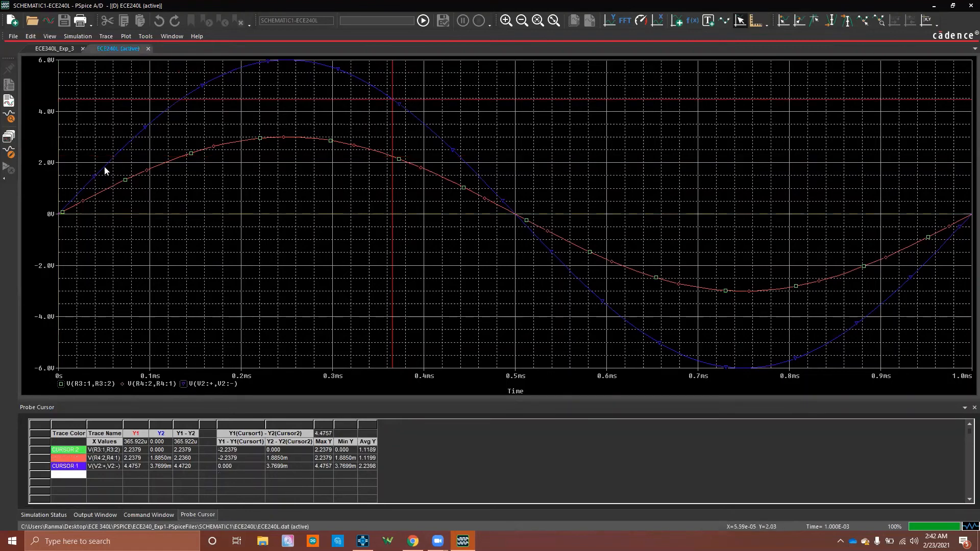
mouse_move(111, 156)
left_mouse_down()
mouse_move(202, 106)
mouse_move(278, 110)
mouse_move(382, 147)
mouse_move(440, 188)
mouse_move(534, 300)
mouse_move(628, 357)
mouse_move(690, 370)
mouse_move(606, 328)
mouse_move(413, 162)
mouse_move(332, 117)
mouse_move(280, 66)
left_mouse_up()
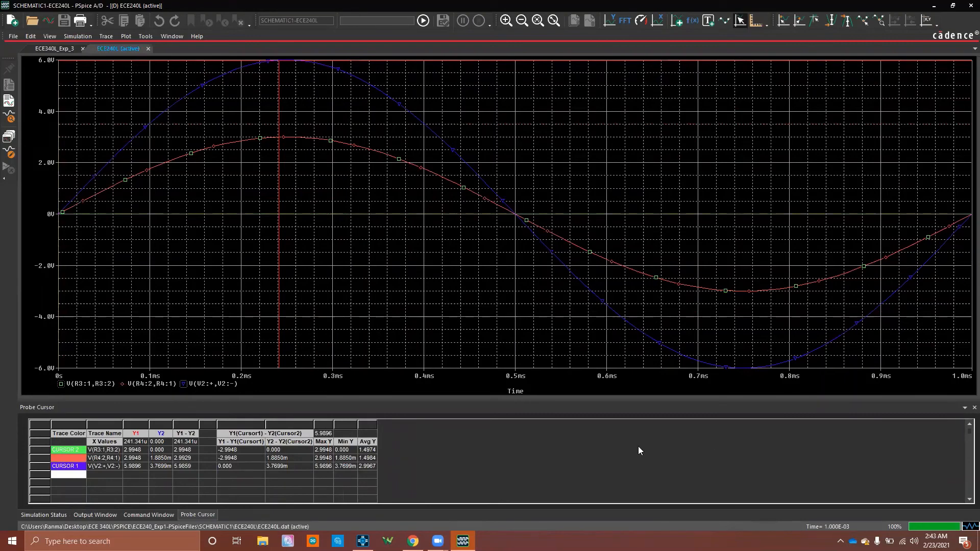
- Set the transient run-to time to 3m seconds in the ECE240L simulation profile and rerun the simulation
left_click(363, 541)
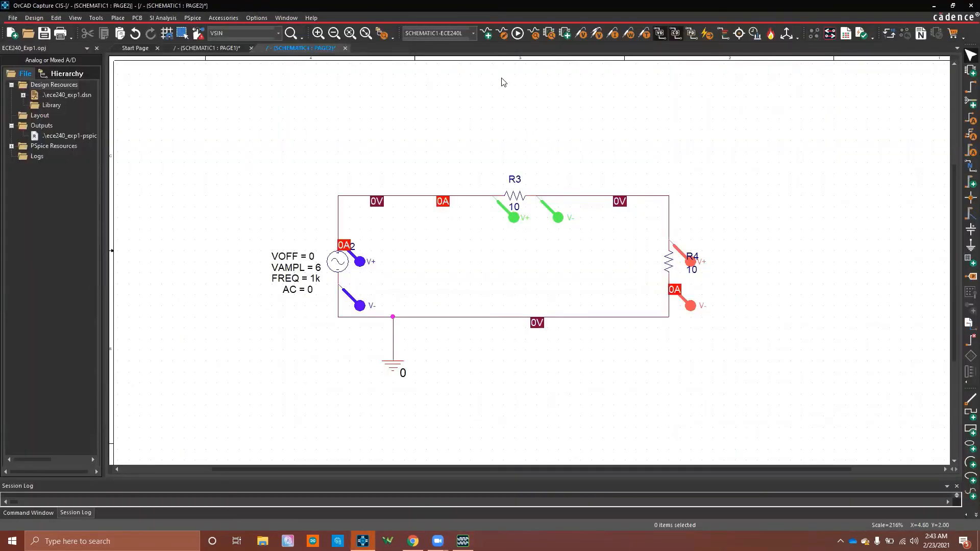
left_click(500, 38)
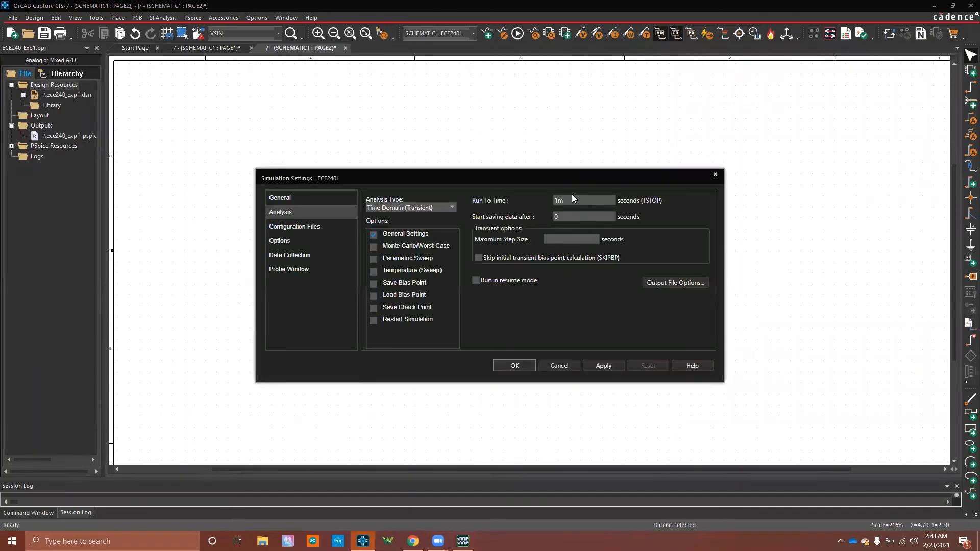
left_click(560, 201)
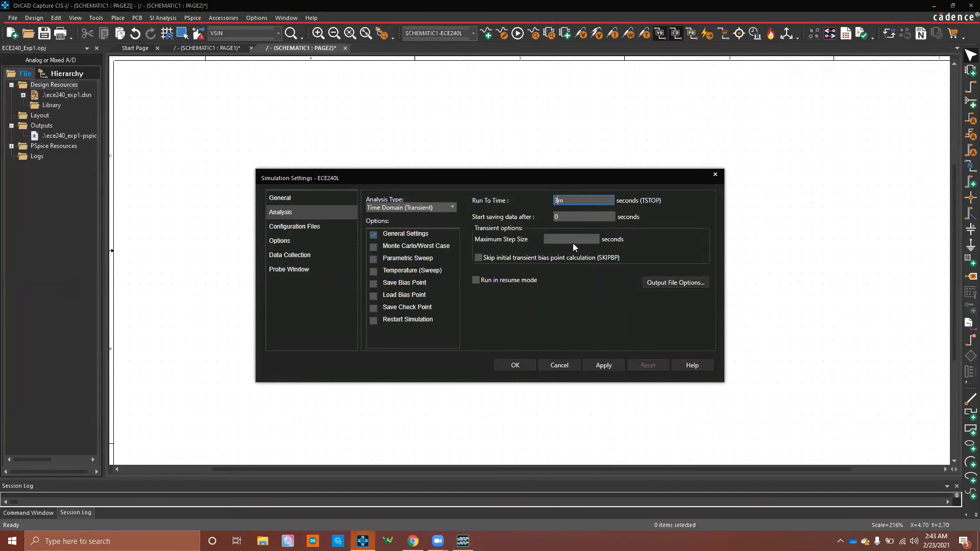
type("3")
left_click(612, 366)
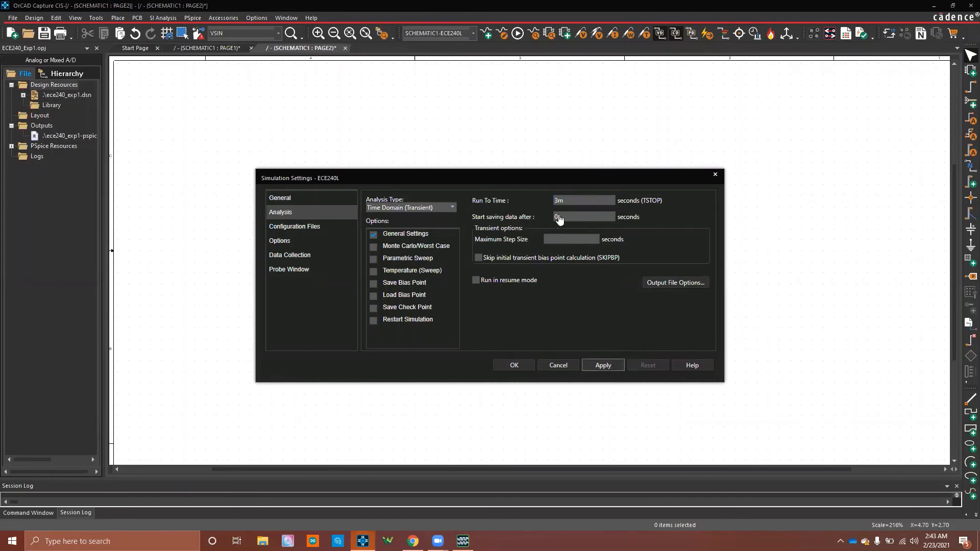
left_click(514, 366)
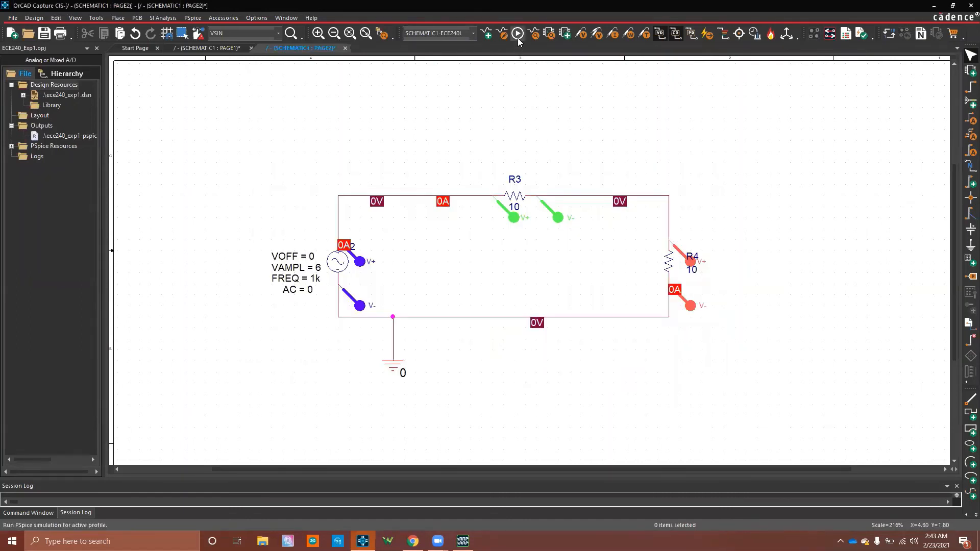
left_click(518, 36)
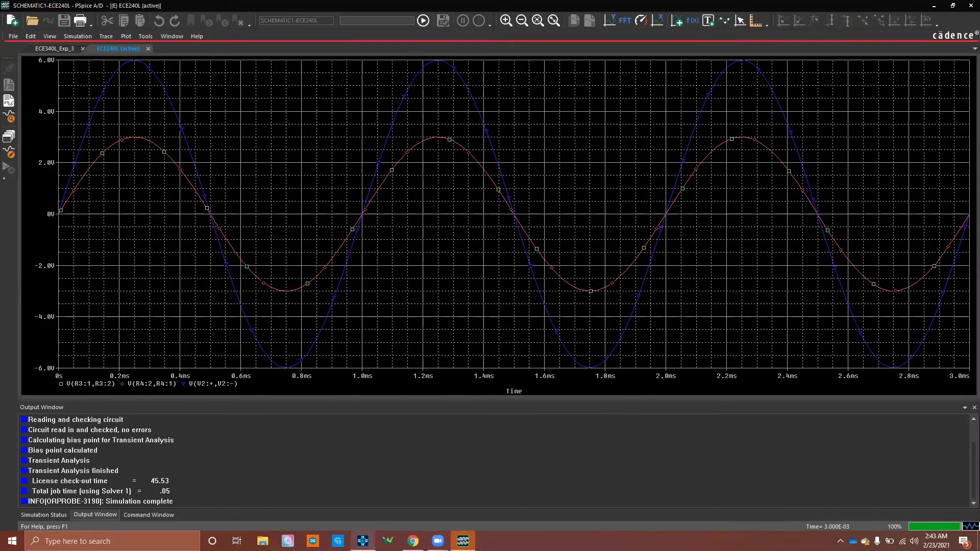
left_click(362, 541)
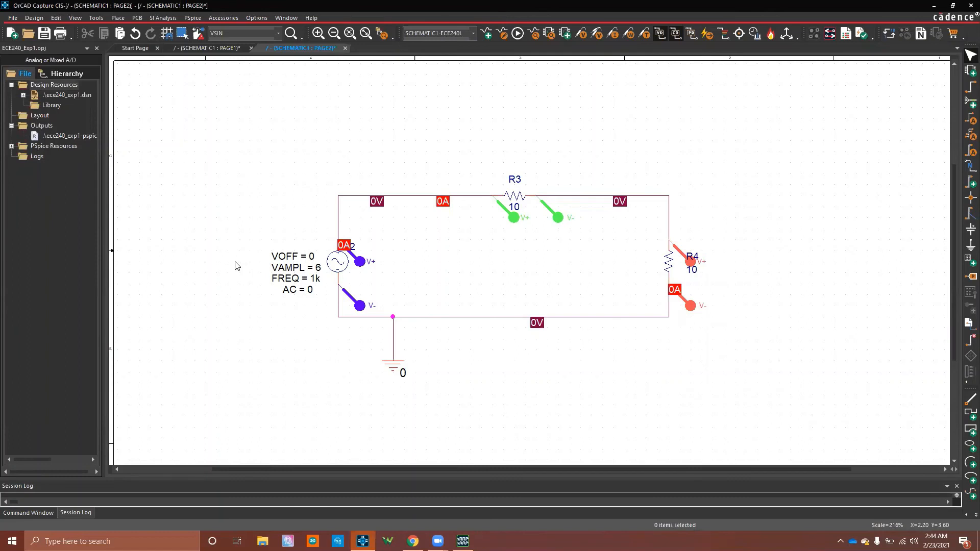
double_click(316, 270)
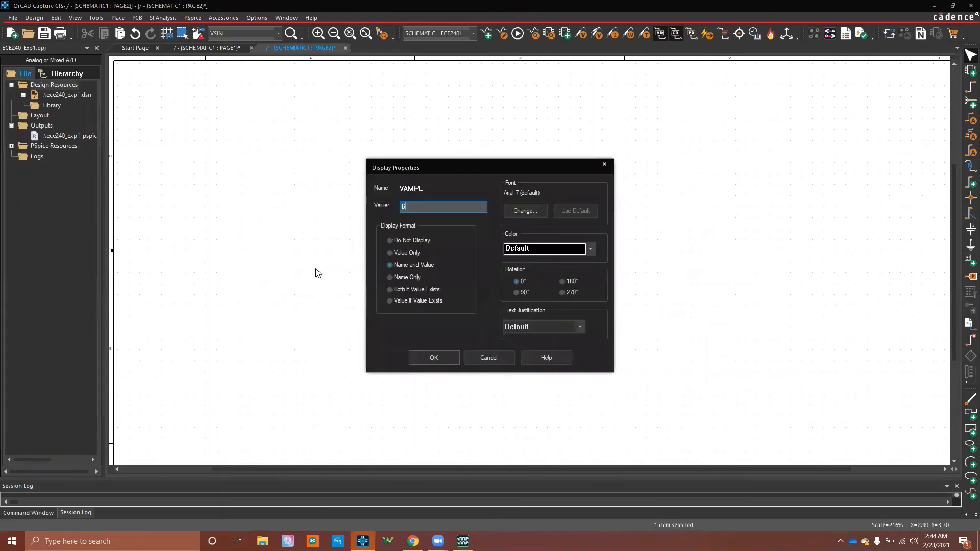
left_click(505, 357)
left_click(435, 275)
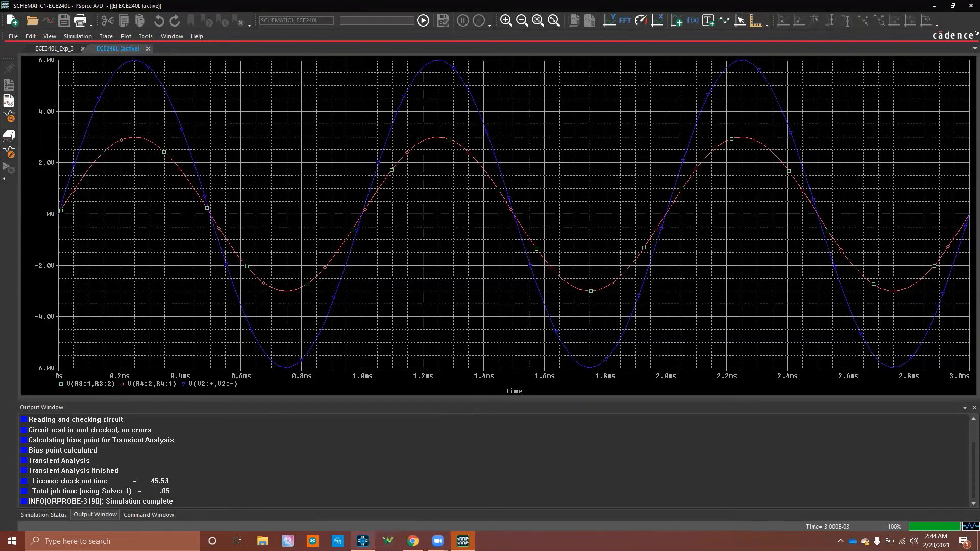
- Return to the schematic, set the sine source's amplitude VAMPL to 3 and rerun the simulation
left_click(363, 542)
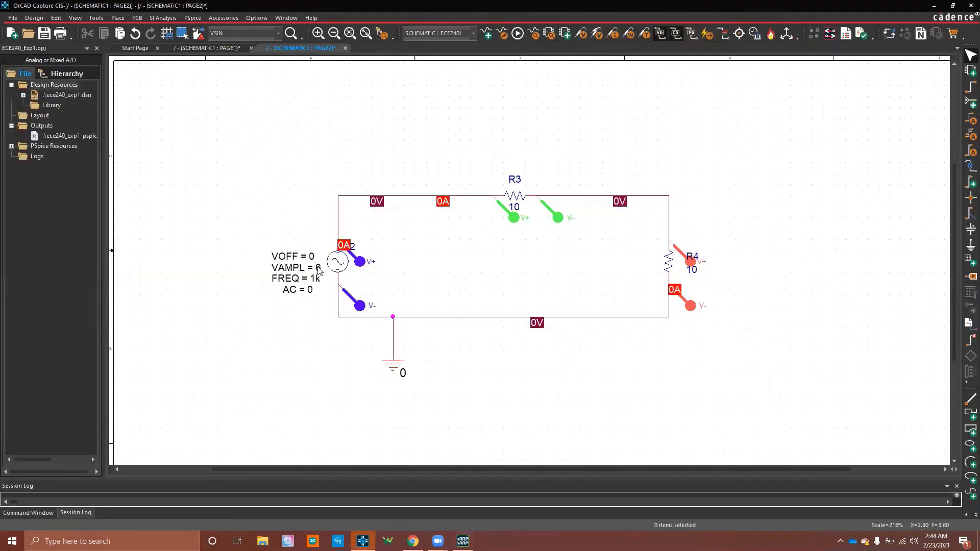
double_click(317, 269)
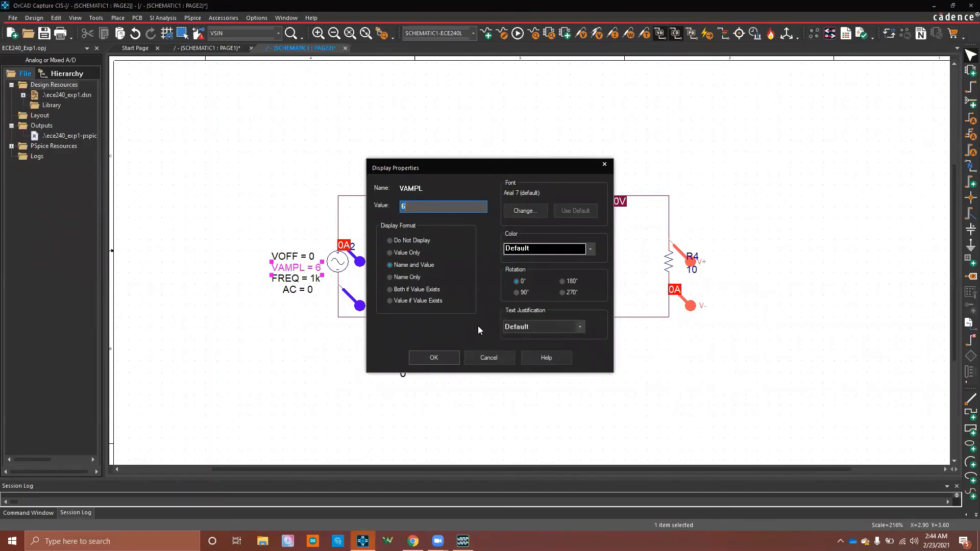
type("3")
key("Return")
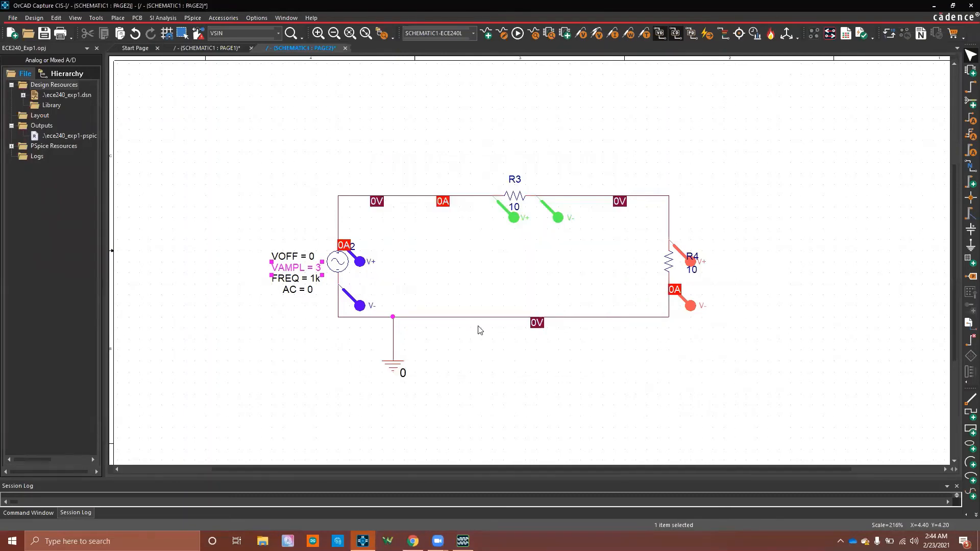
left_click(517, 34)
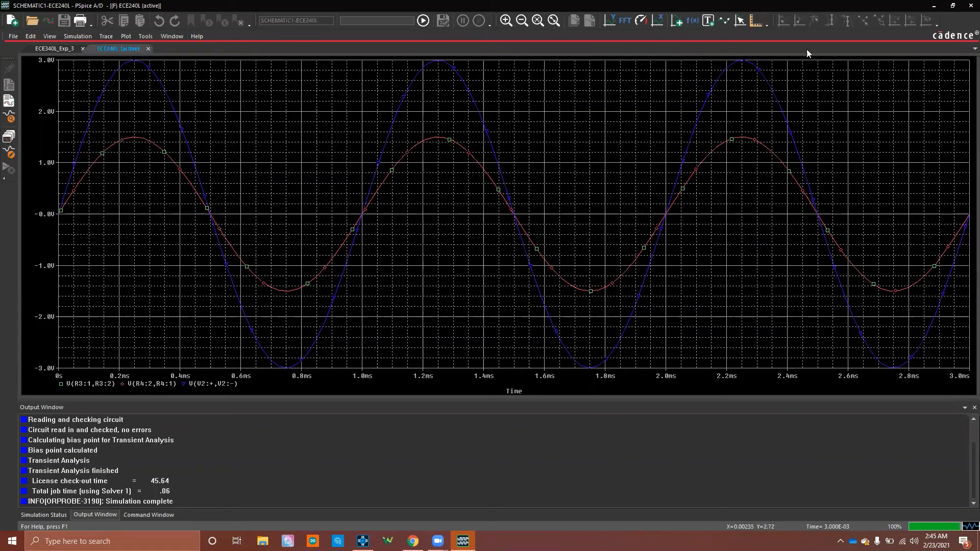
- Measure the first peak of the R3 voltage trace with the probe cursor
left_click(739, 21)
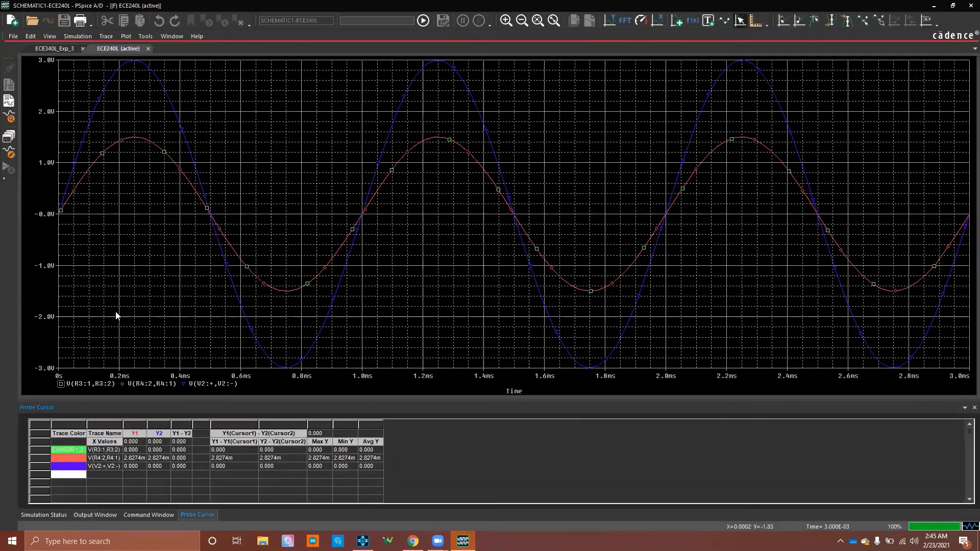
left_click(97, 163)
left_click(135, 154)
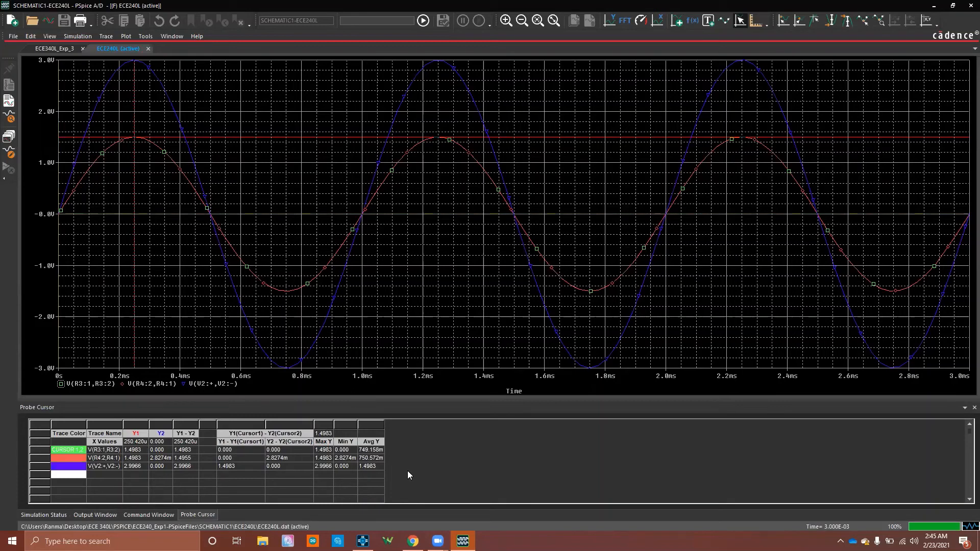
- Return to the schematic and delete the differential voltage markers from the sine source, R3 and R4
left_click(363, 541)
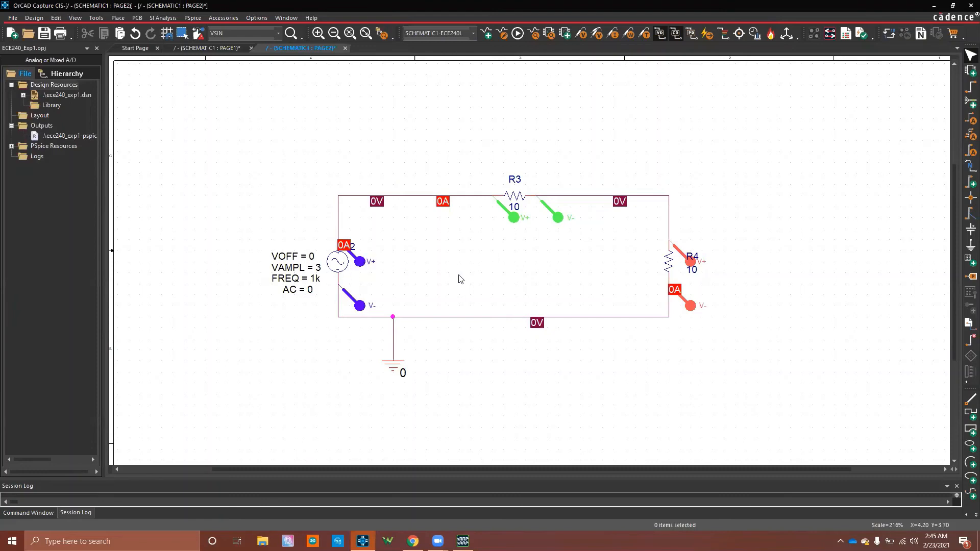
left_click(357, 303)
key("Delete")
left_click(512, 219)
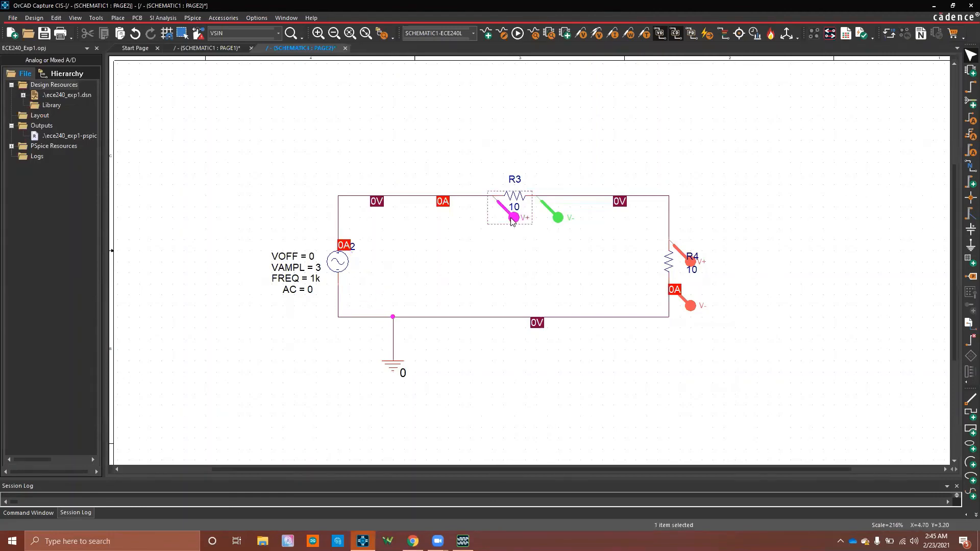
key("Delete")
left_click(692, 309)
key("Delete")
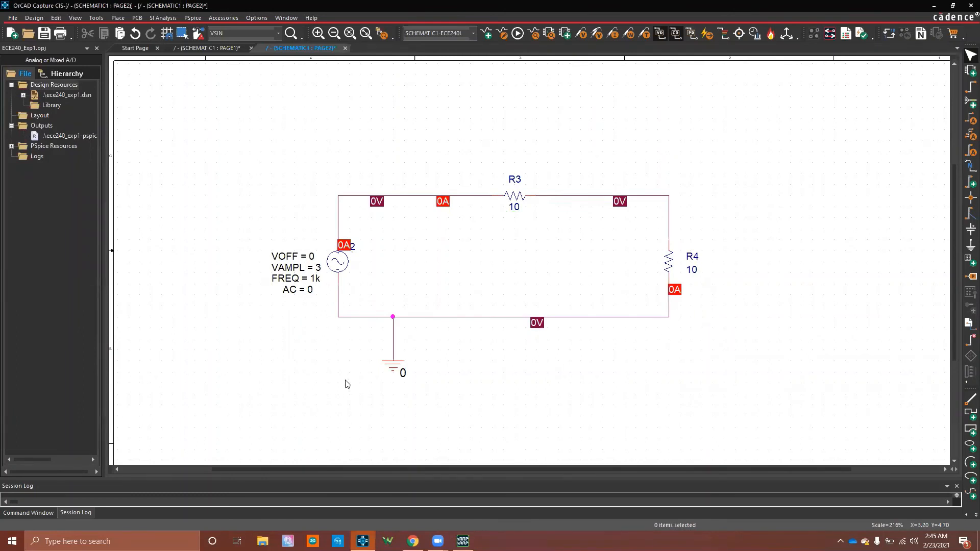
- Copy the whole PAGE2 circuit and paste it onto a new schematic page named PAGE3
left_click_drag(250, 152, 744, 409)
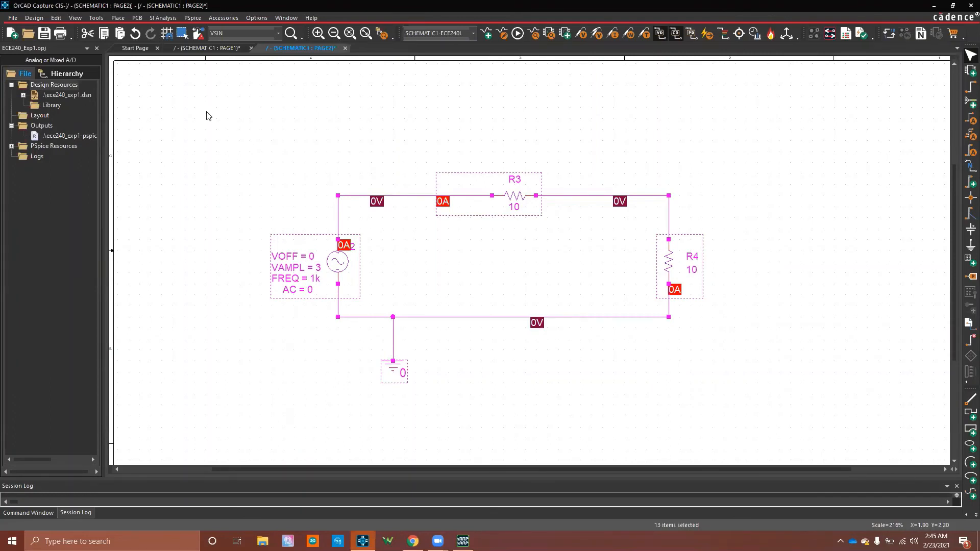
left_click(13, 33)
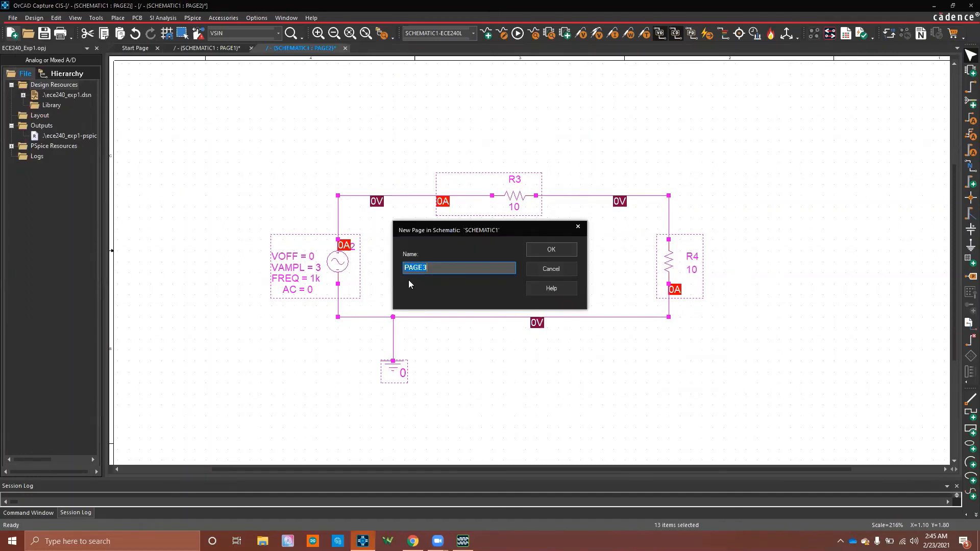
left_click(557, 250)
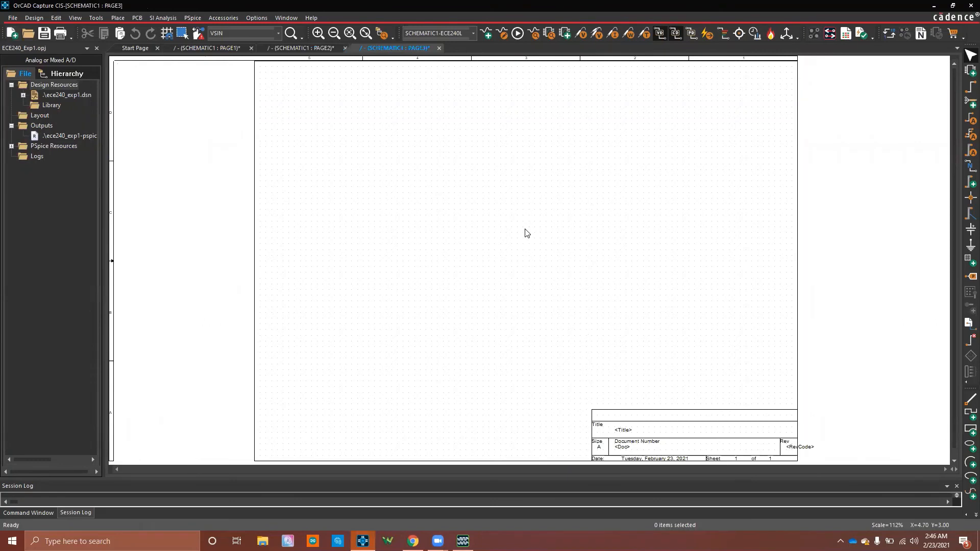
left_click(318, 33)
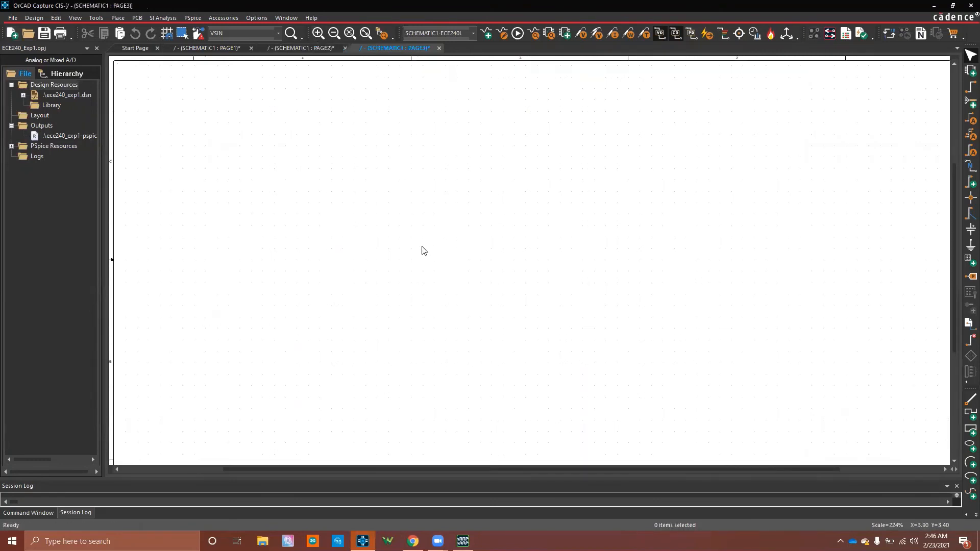
key("ctrl+v")
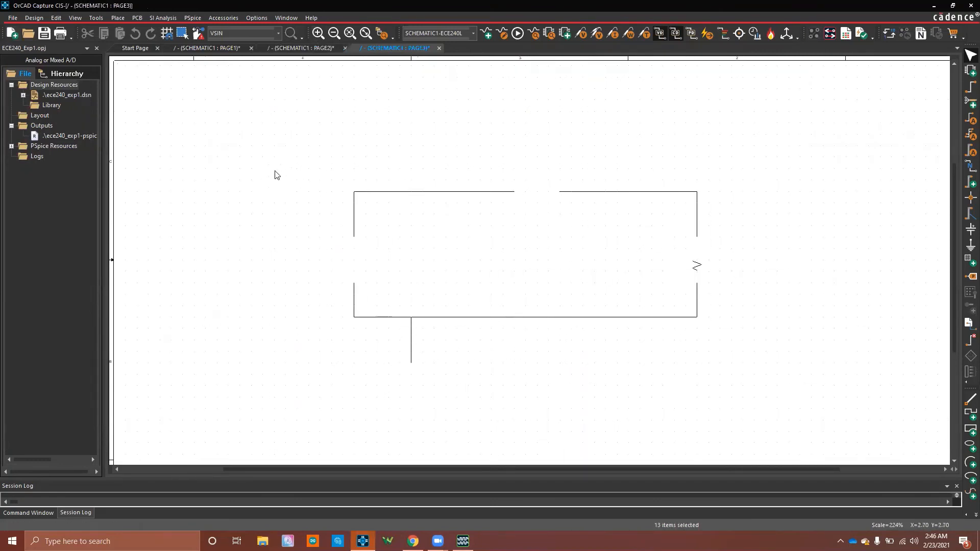
left_click(272, 182)
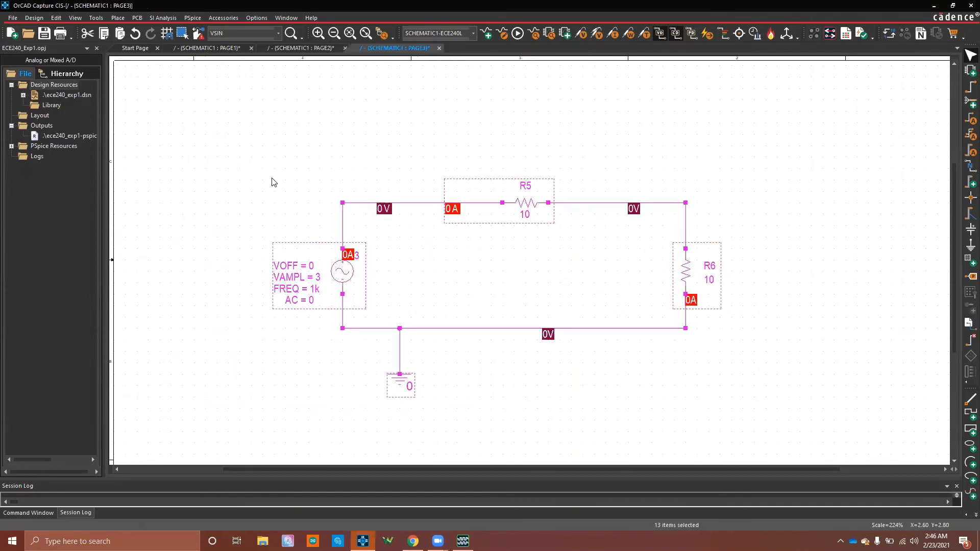
left_click(272, 182)
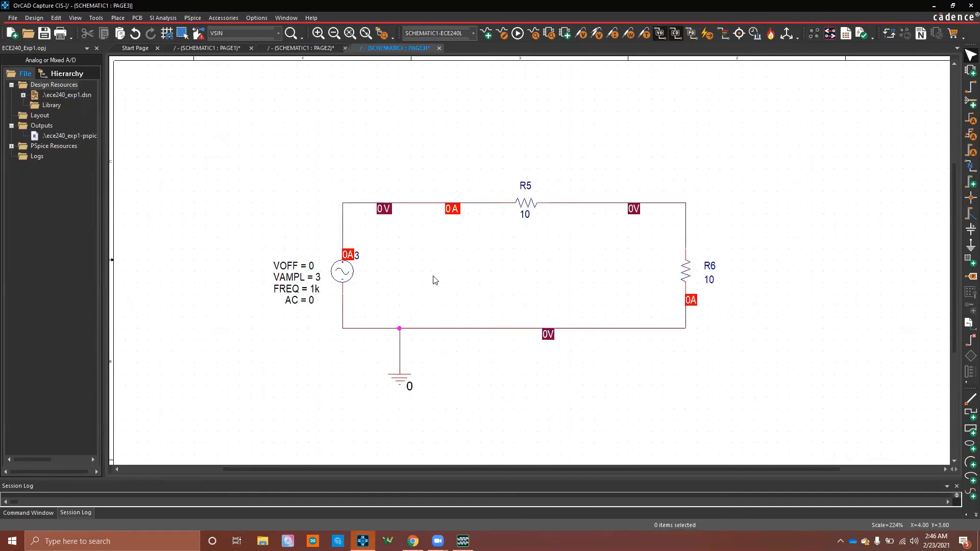
- Delete the sine source from the PAGE3 circuit and place a PSpice pulse voltage source in its gap
left_click(346, 276)
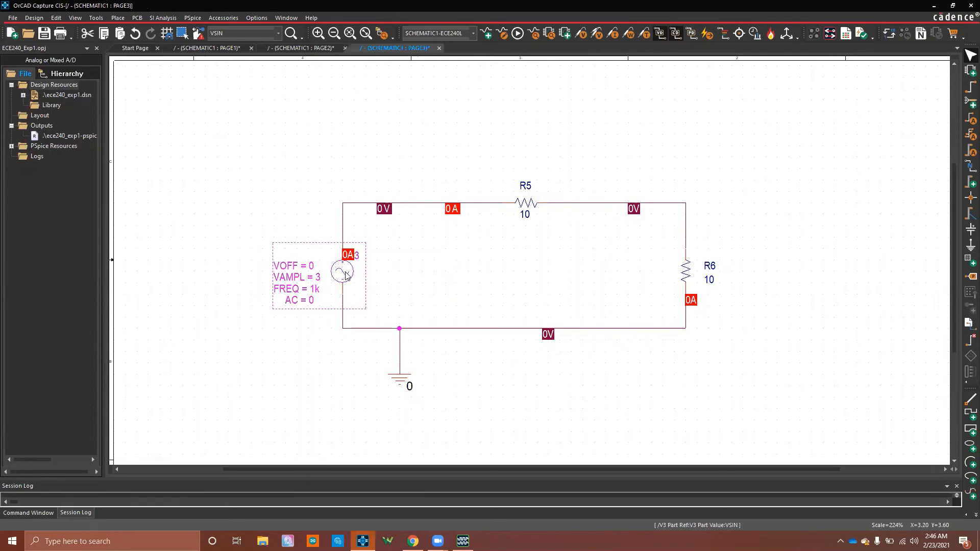
key("Delete")
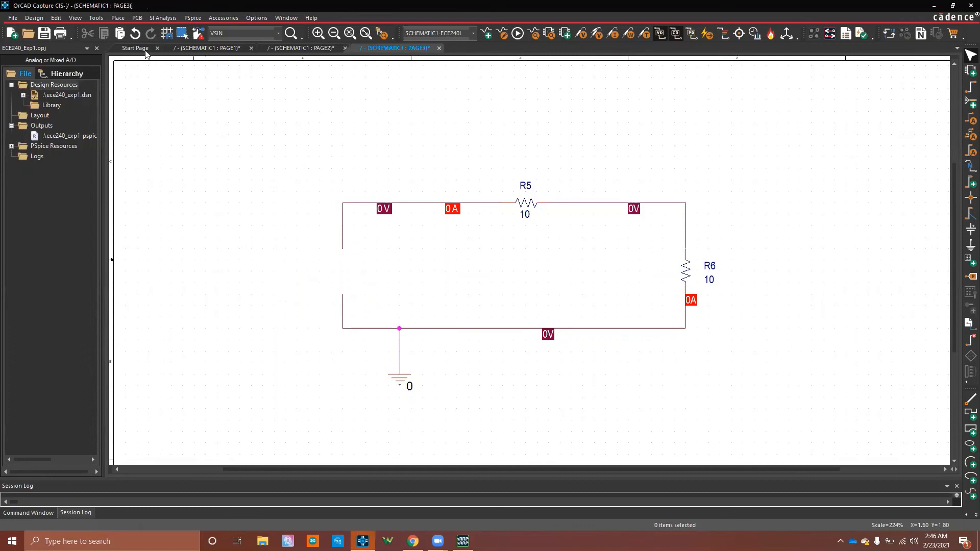
left_click(118, 19)
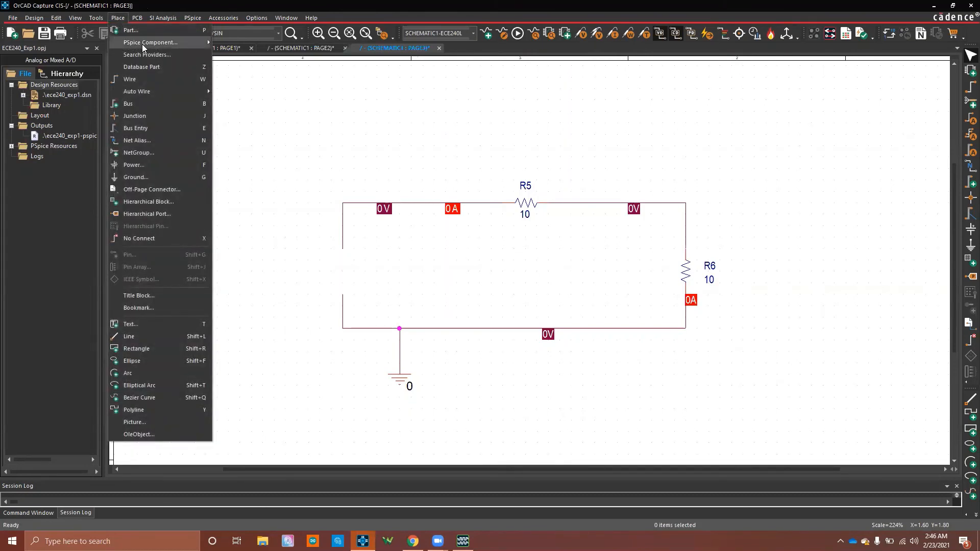
mouse_move(142, 42)
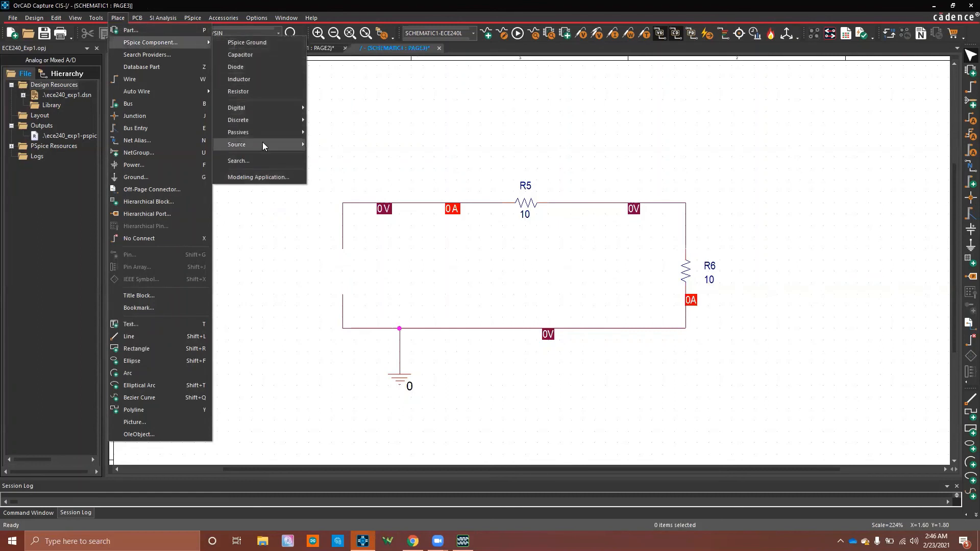
mouse_move(264, 145)
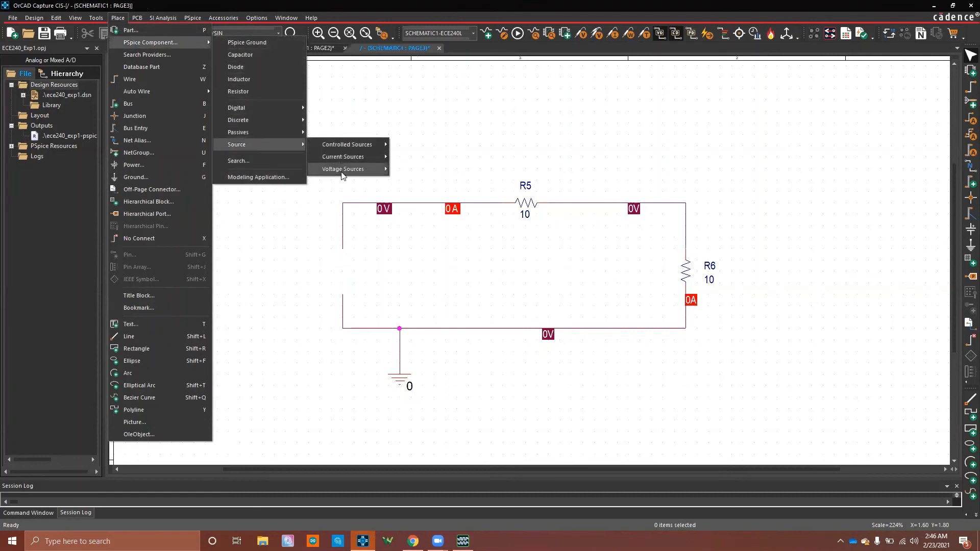
mouse_move(347, 169)
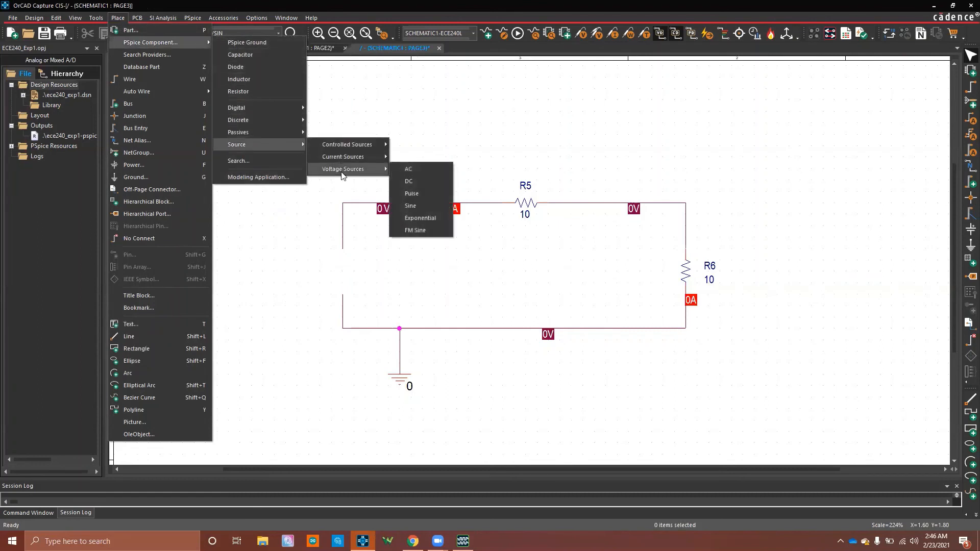
left_click(412, 193)
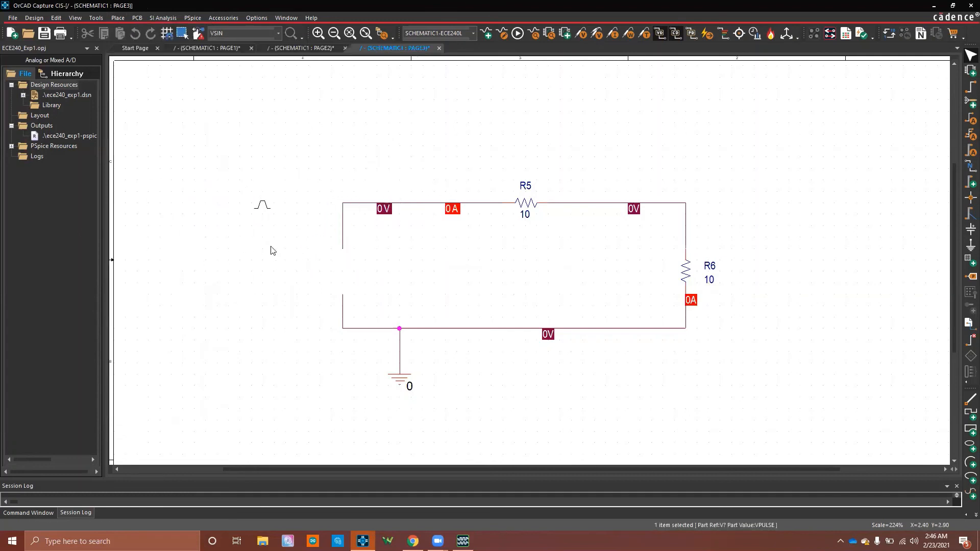
left_click_drag(271, 250, 336, 265)
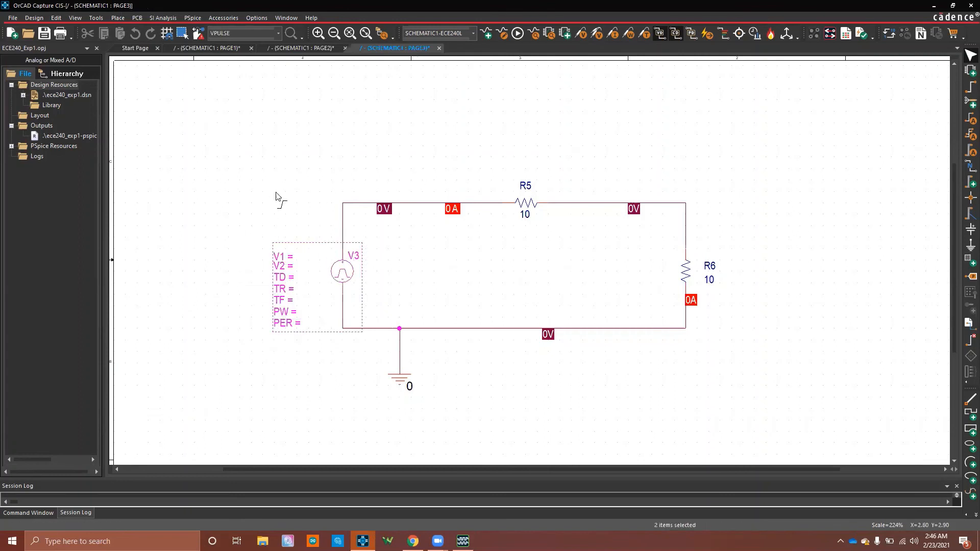
key("Escape")
left_click(280, 194)
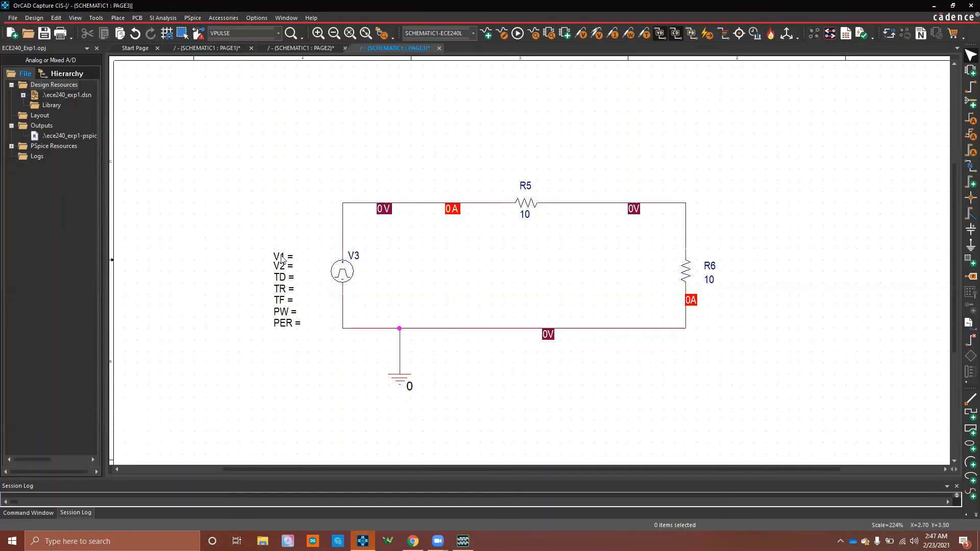
- Set the pulse source's V1 to -6 and V2 to 6
double_click(282, 259)
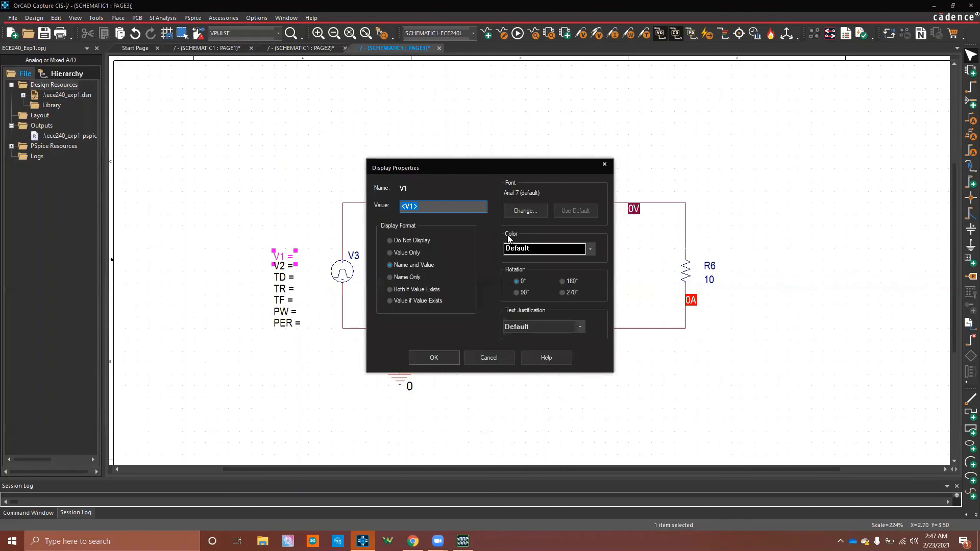
type("-6")
key("Return")
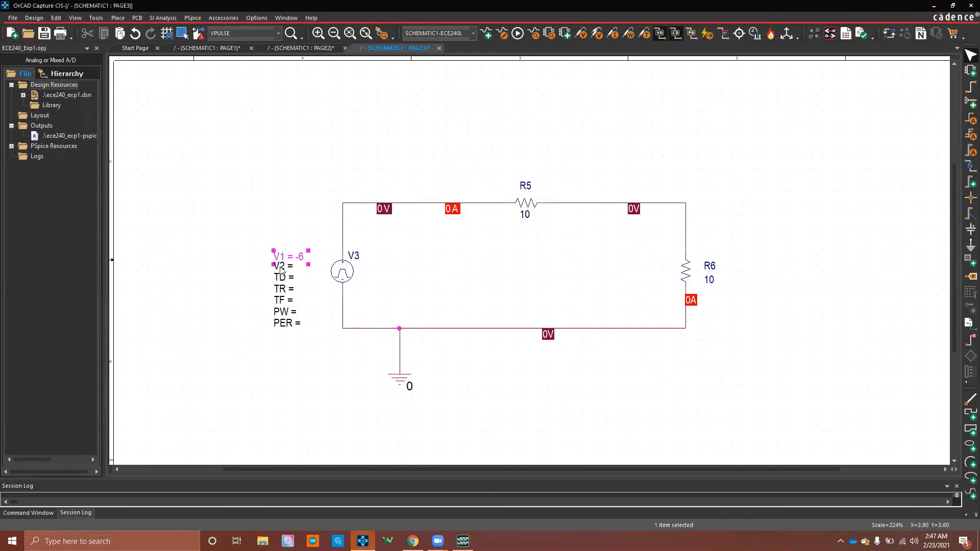
double_click(282, 267)
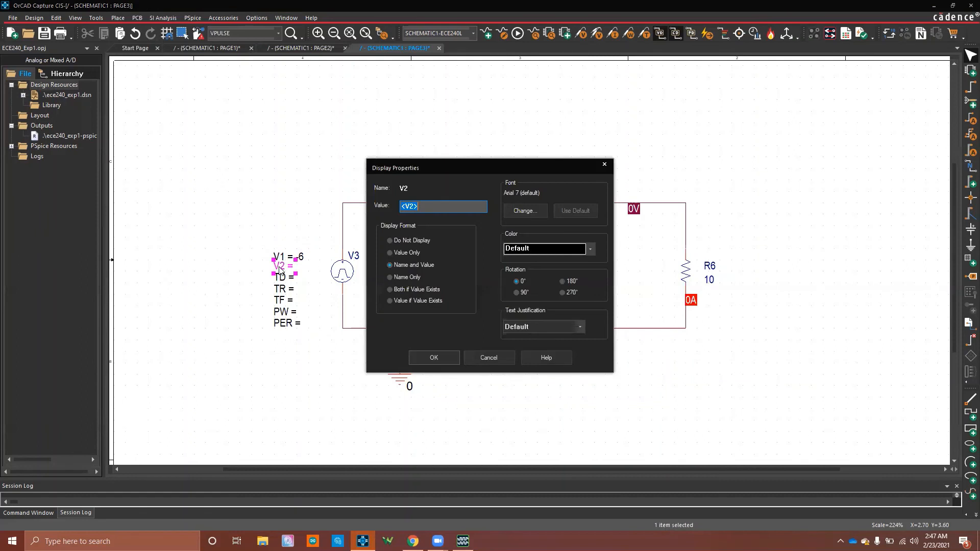
type("6")
key("Return")
left_click(290, 372)
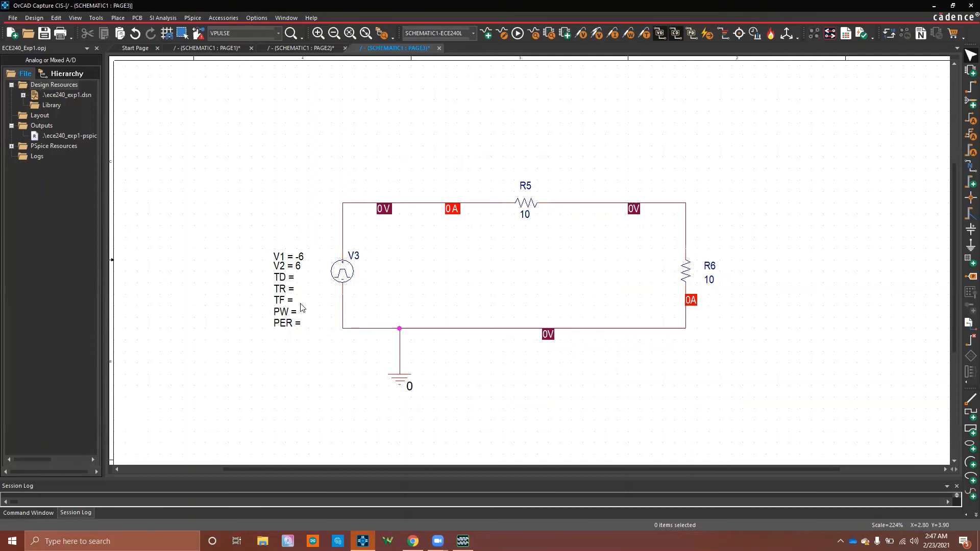
- Set the pulse source's delay TD, rise time TR and fall time TF to 1E-9 each
double_click(282, 279)
type("1")
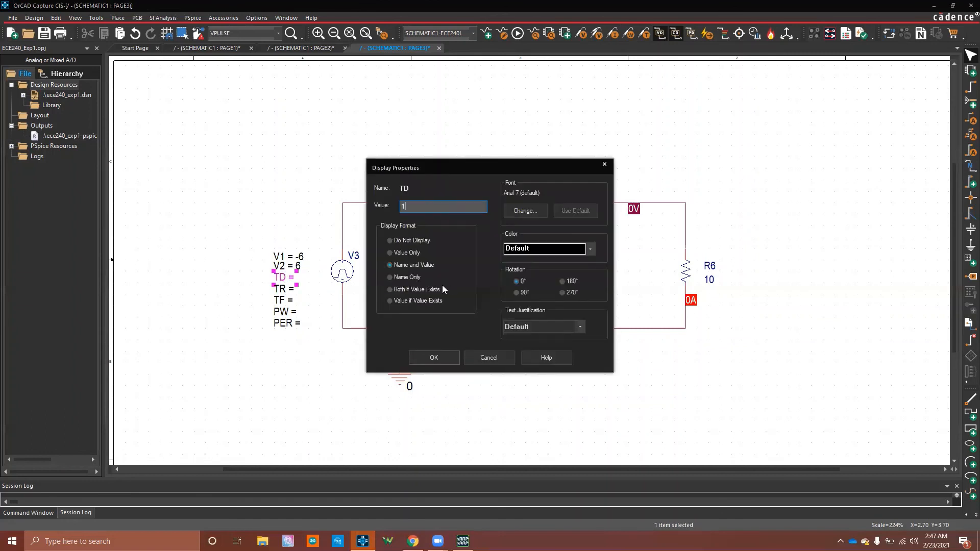
type("E-9")
key("Return")
double_click(283, 289)
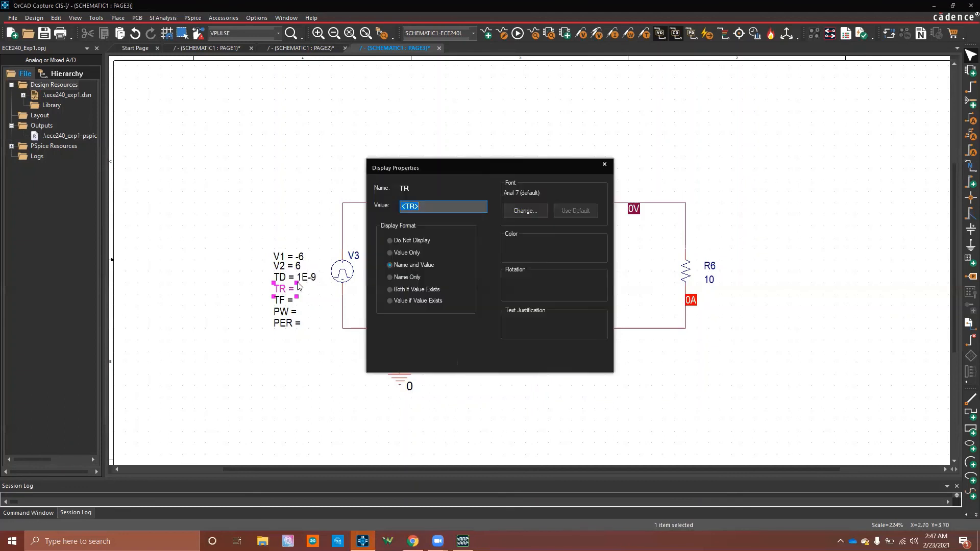
type("1E-")
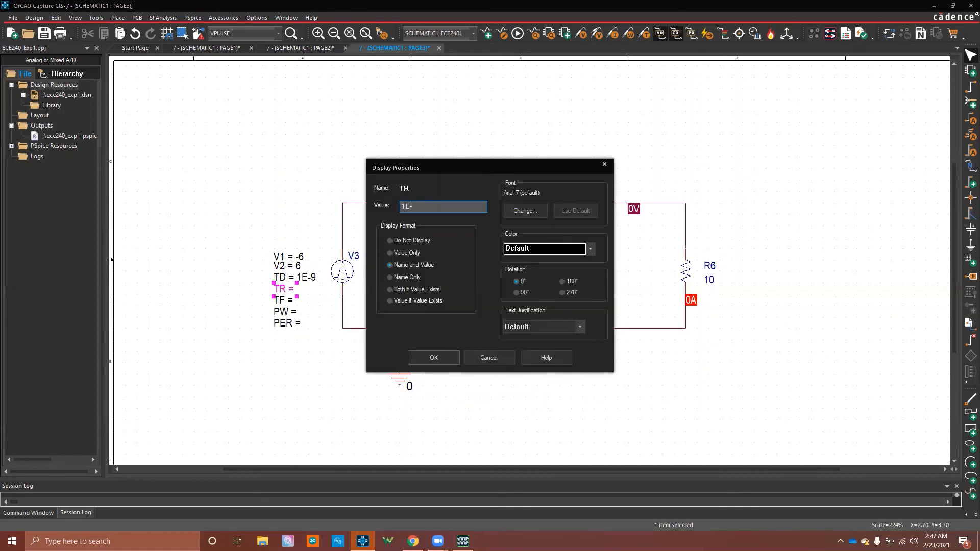
type("9")
key("Return")
double_click(282, 300)
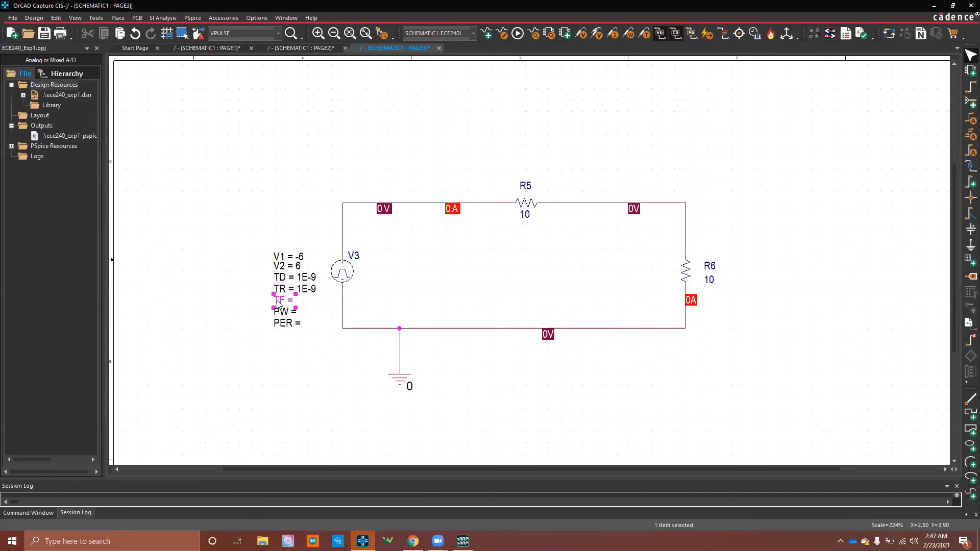
type("1E")
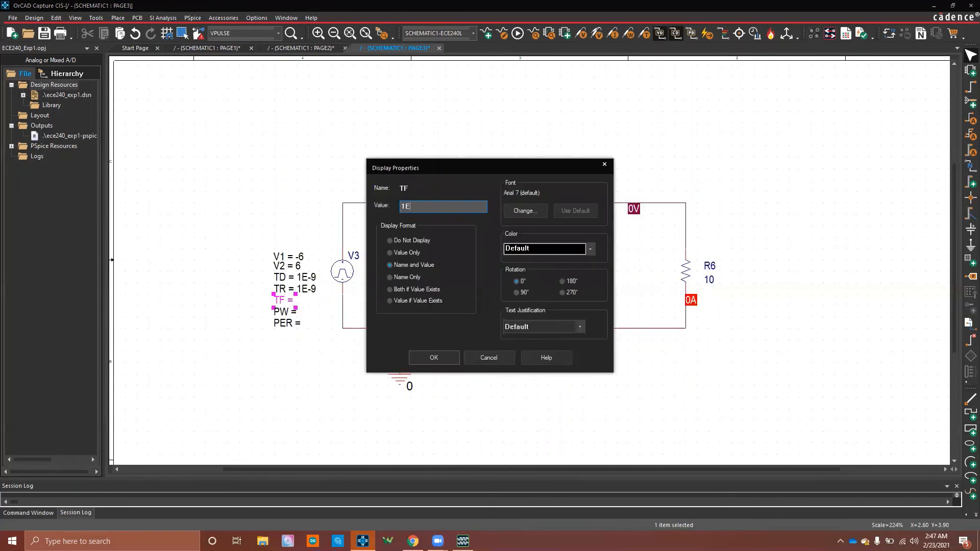
type("-9")
key("Return")
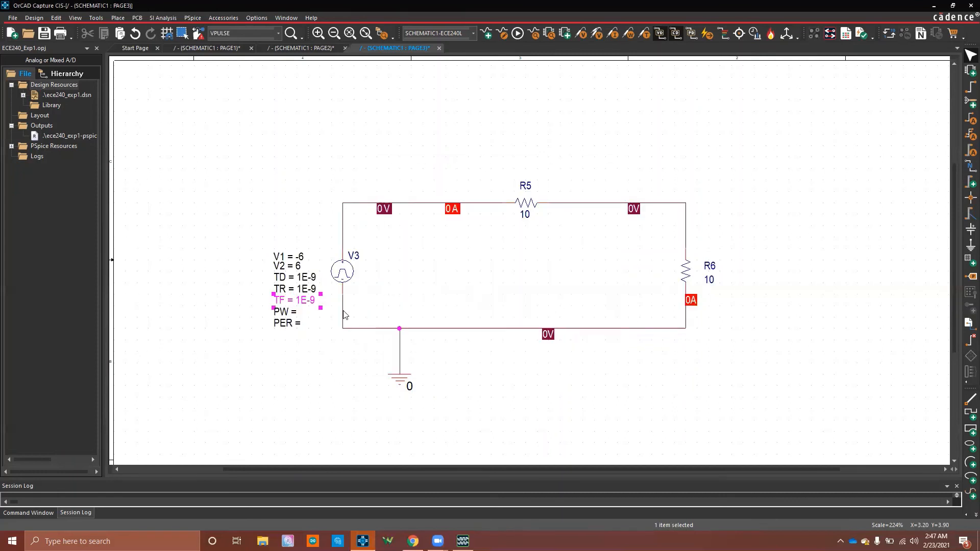
left_click(279, 374)
- Set the pulse source's period PER to .001
double_click(282, 324)
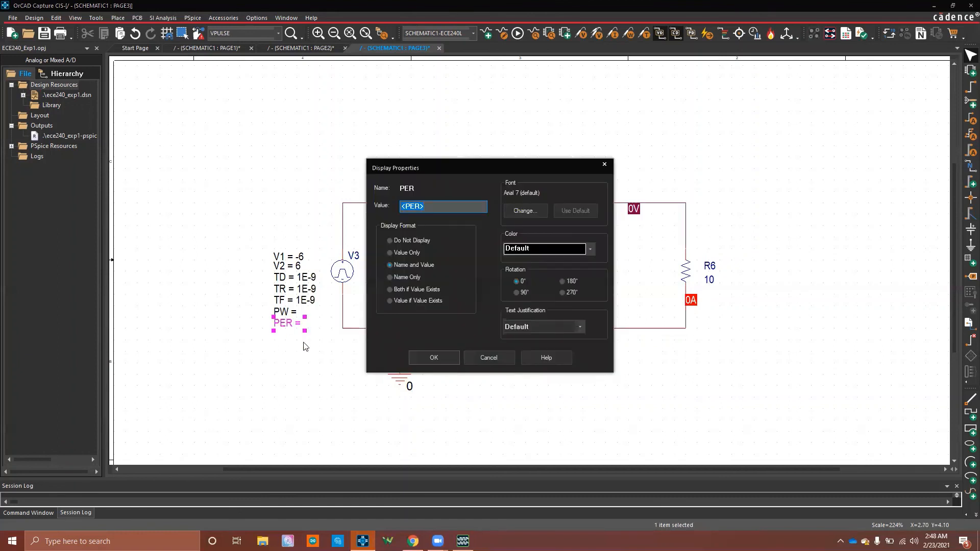
type(".")
type("002")
type("1")
key("Return")
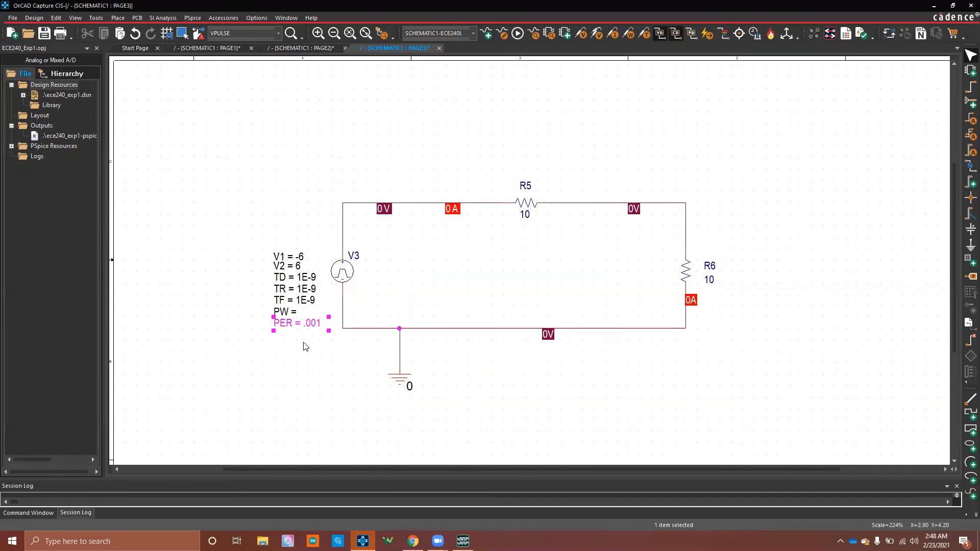
left_click(305, 346)
- Set the pulse source's pulse width PW to .0005
left_click(282, 313)
double_click(282, 314)
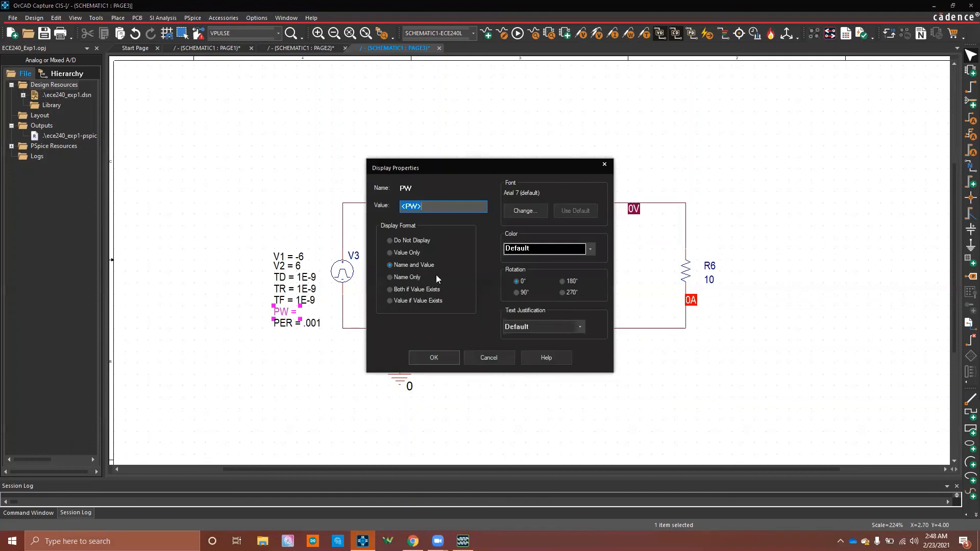
type(".0005")
key("Return")
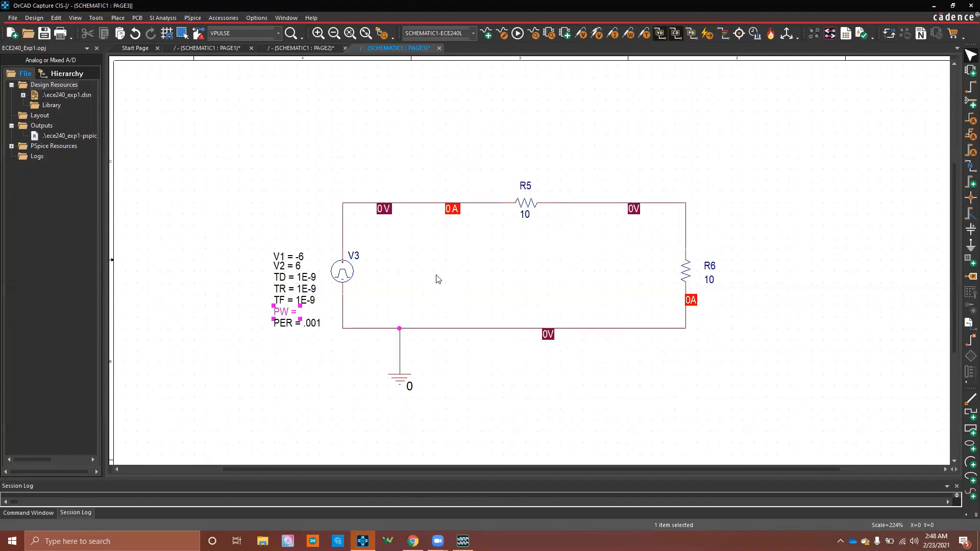
left_click(344, 364)
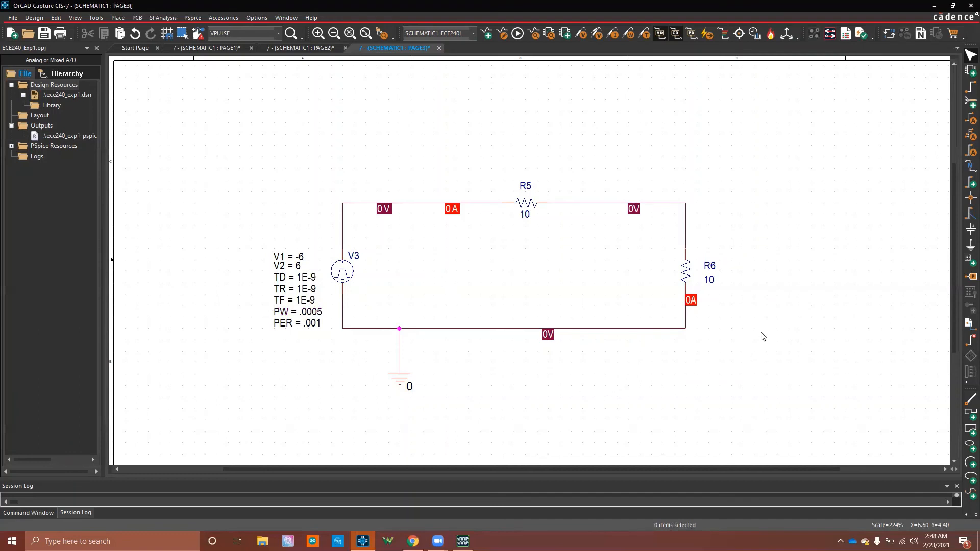
- Check the transient settings in the ECE240L simulation profile, accept them and run the simulation of the pulse circuit
left_click(502, 34)
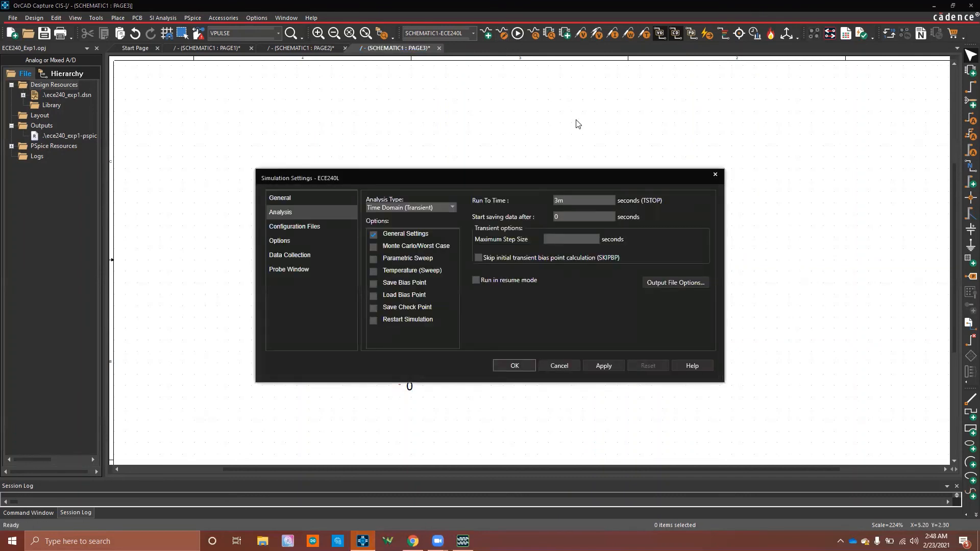
left_click_drag(545, 176, 631, 146)
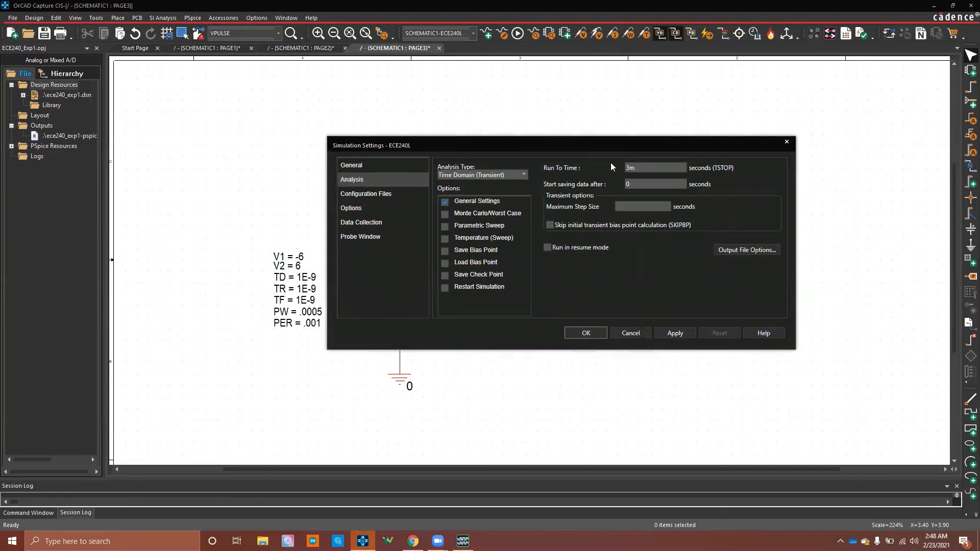
left_click(586, 333)
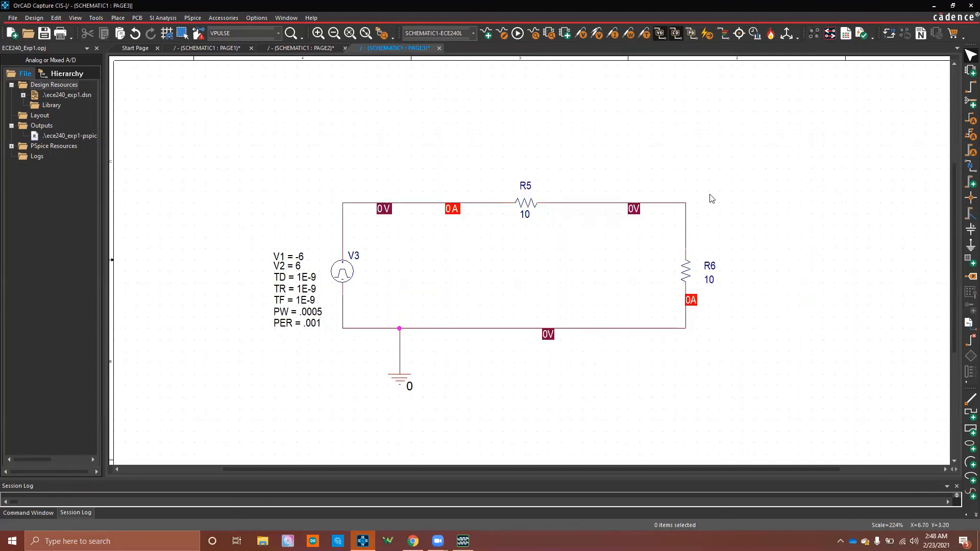
left_click(518, 34)
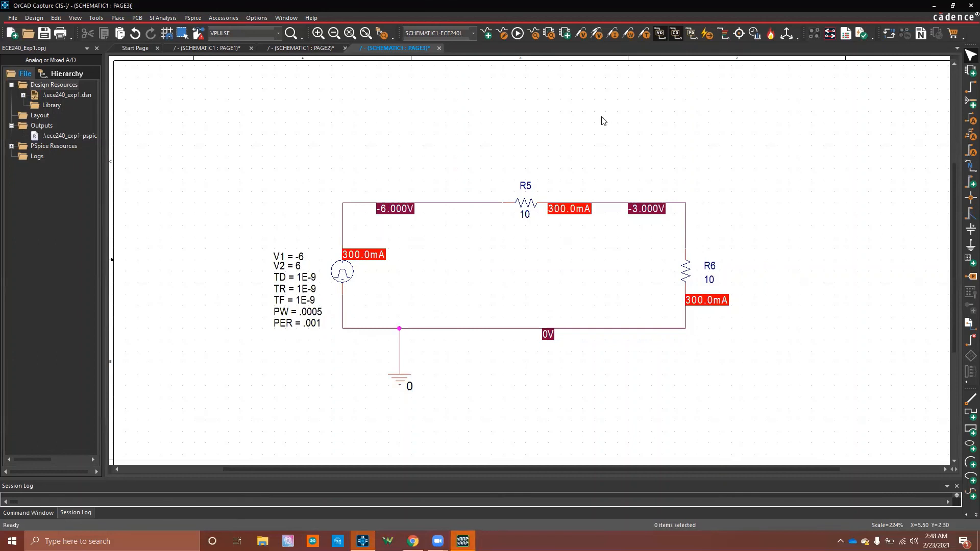
- Place voltage differential marker pairs across R5, across R6 and across the pulse source
left_click(594, 37)
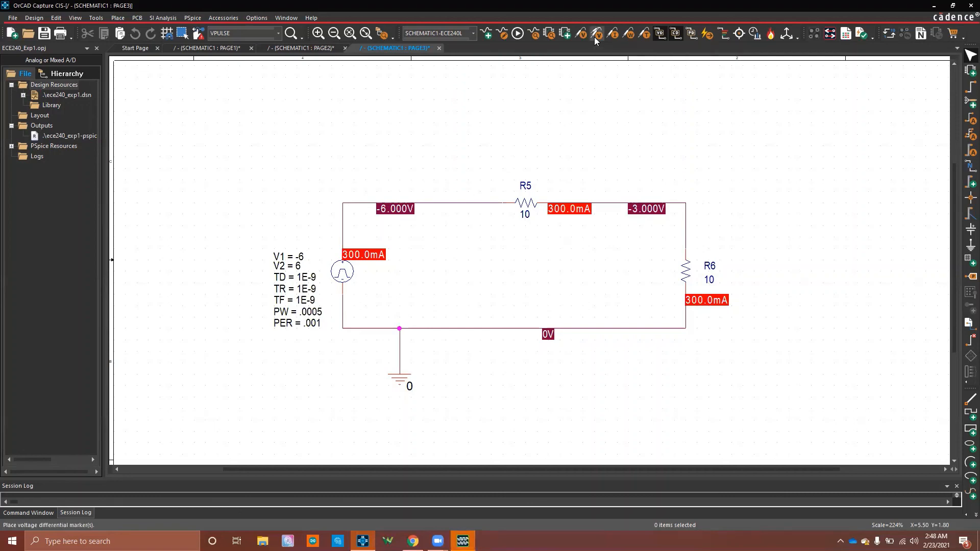
left_click(505, 208)
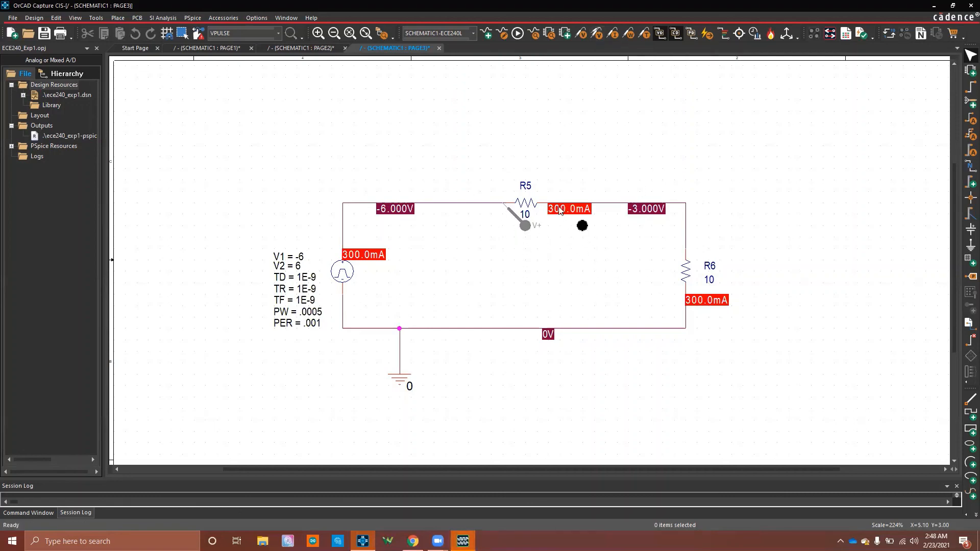
left_click(554, 207)
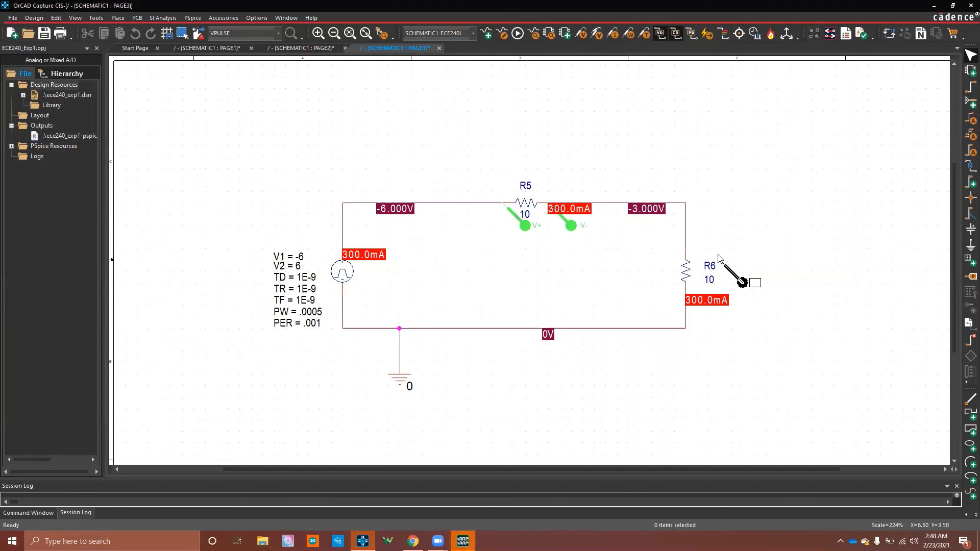
left_click(687, 251)
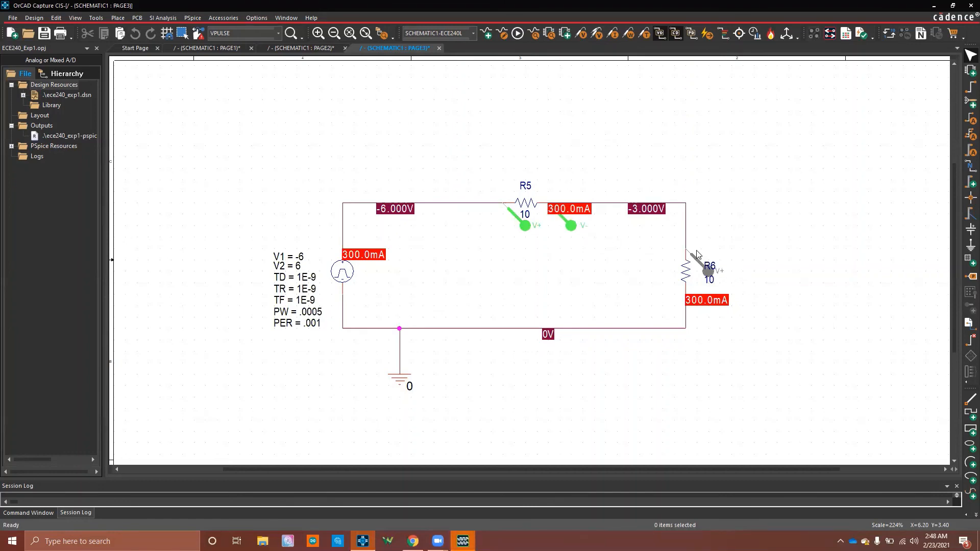
left_click(687, 298)
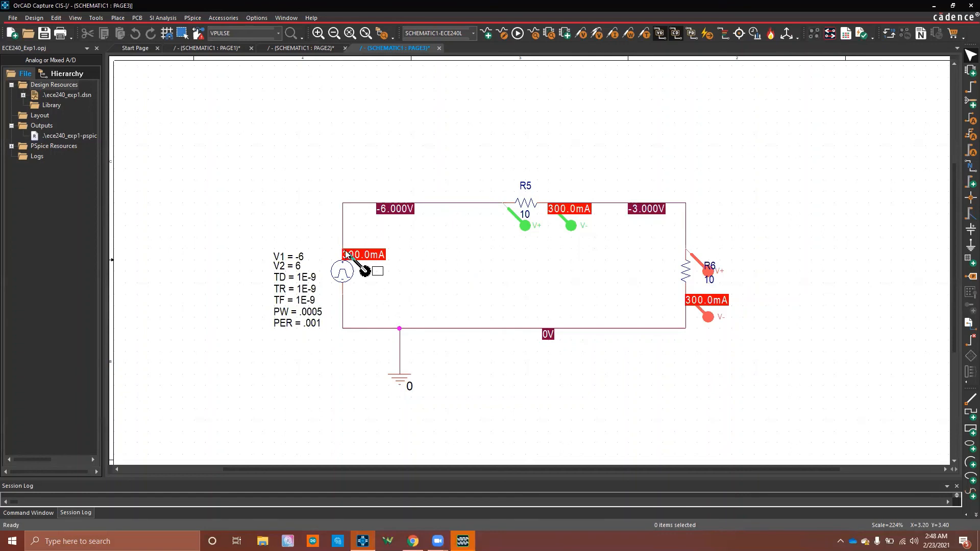
left_click(353, 260)
left_click(345, 295)
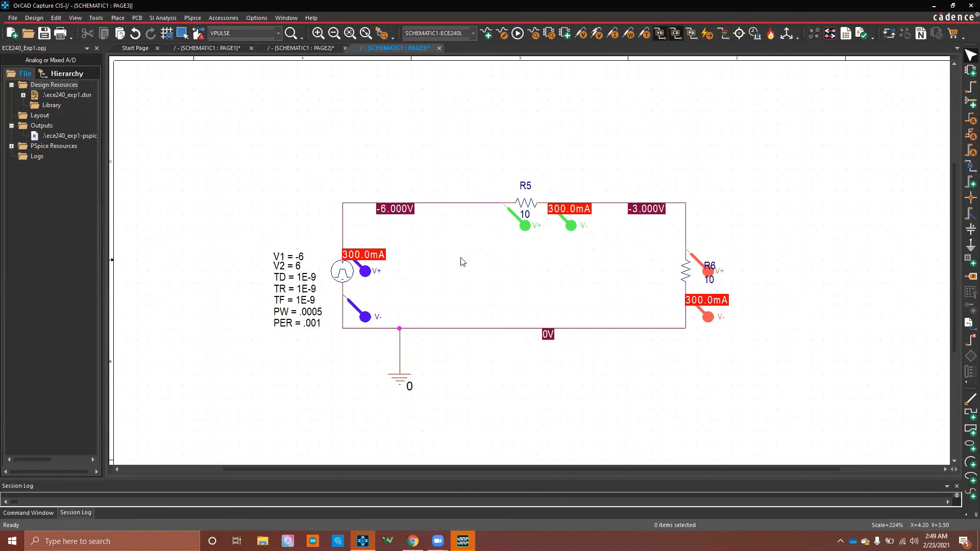
- Move the pulse source's current label up clear of its voltage marker, run the simulation and switch to the PSpice A/D waveforms
left_click(381, 255)
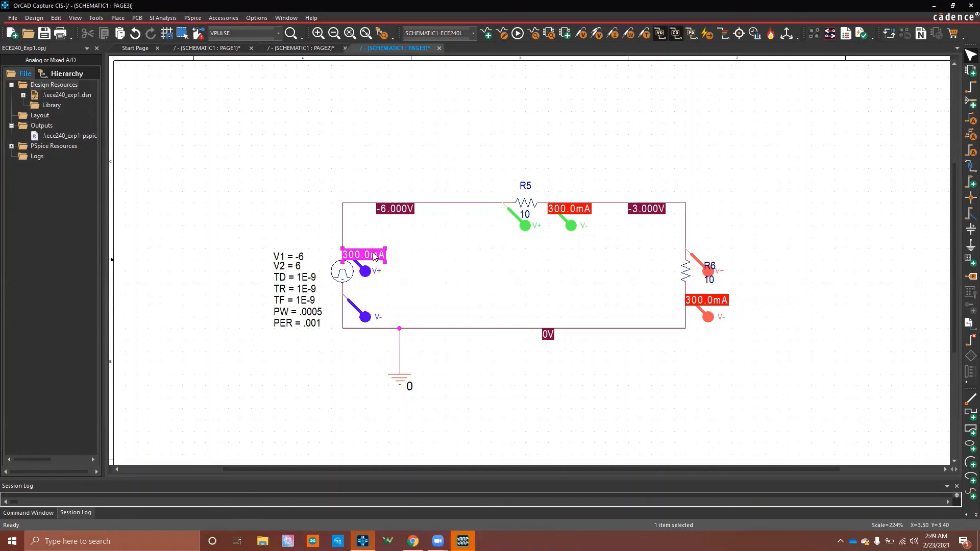
left_click_drag(375, 256, 377, 231)
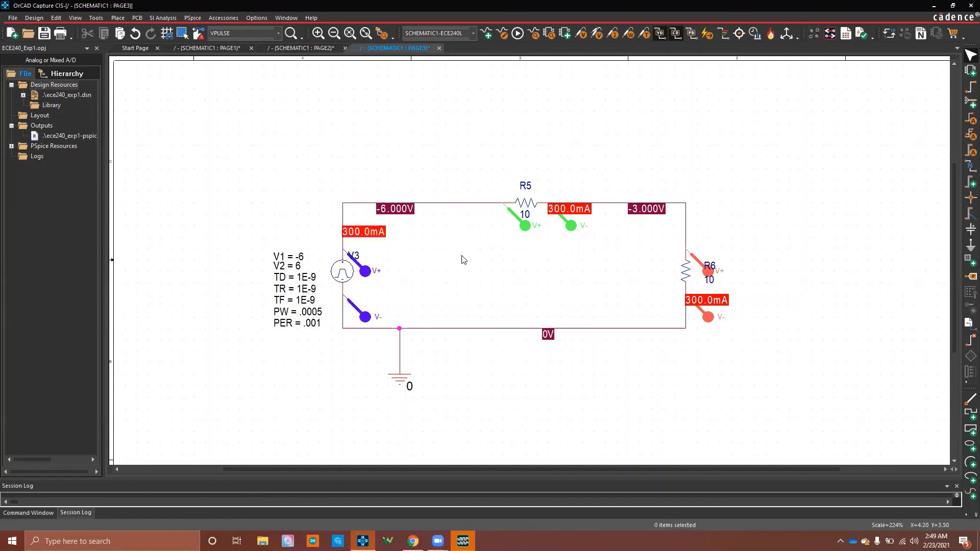
left_click(517, 34)
left_click(463, 540)
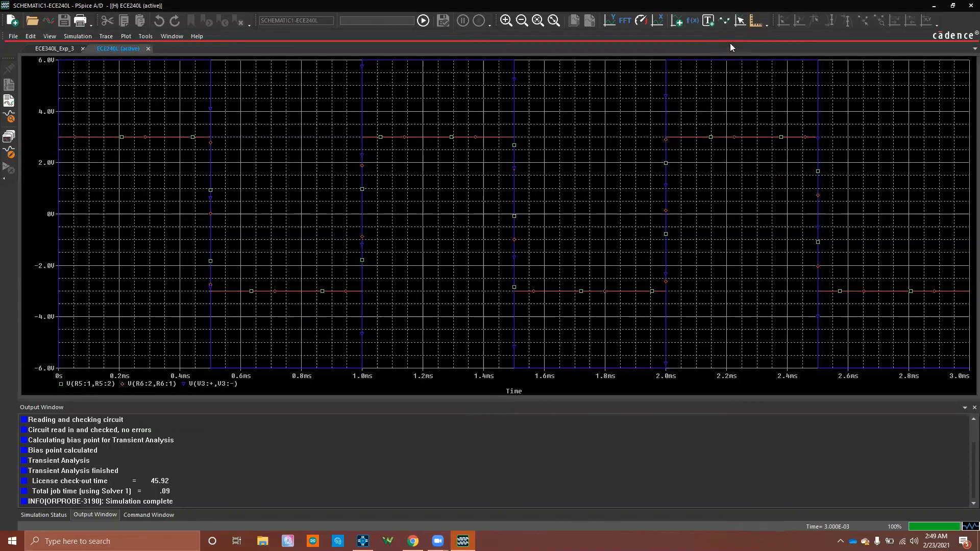
- Turn on the probe cursors, assign cursor 1 to the R6 voltage trace and place it at about 1.18 ms
left_click(739, 22)
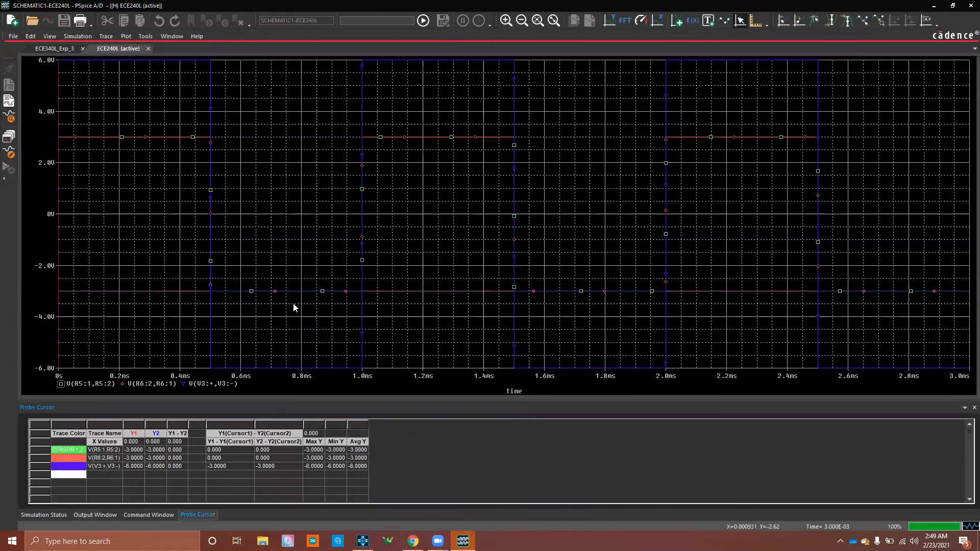
left_click(122, 385)
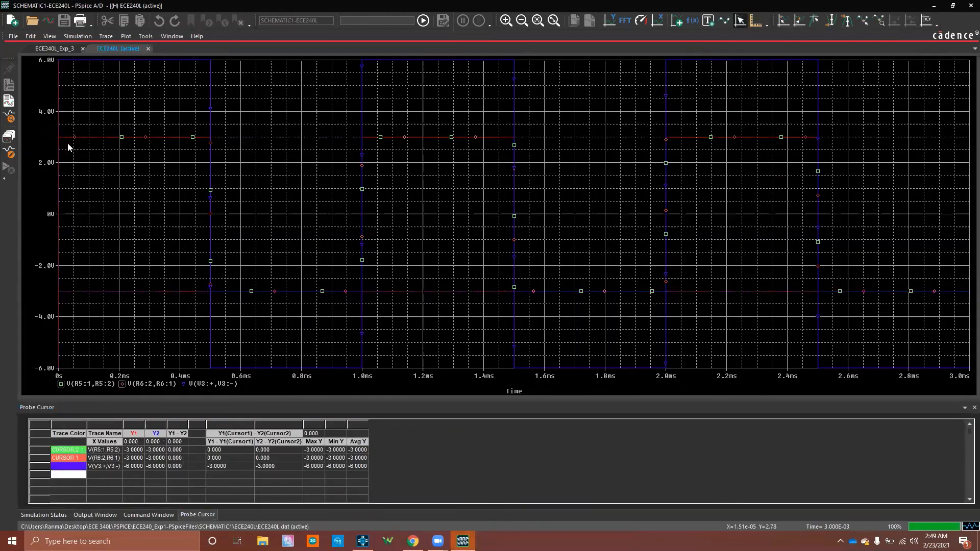
left_click_drag(83, 138, 416, 247)
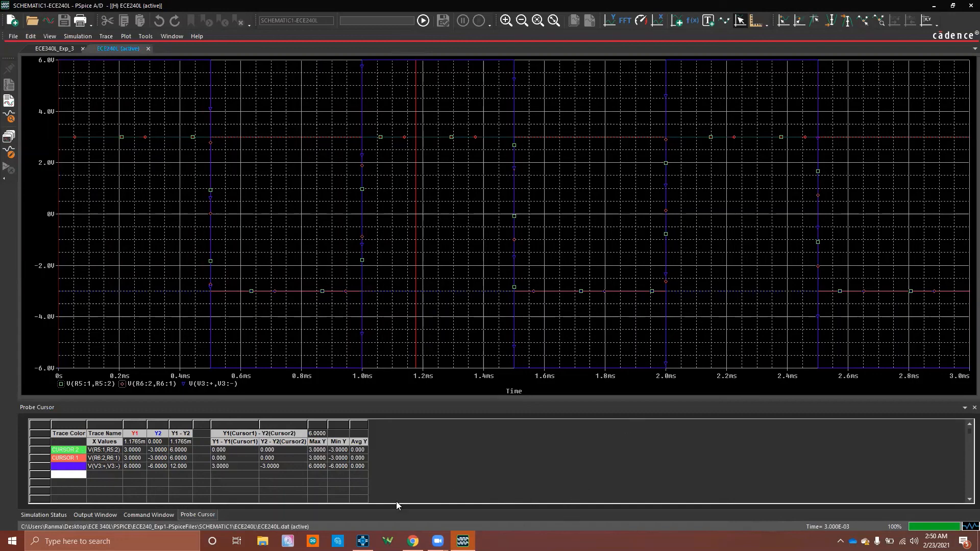
- Switch to the OrCAD Capture schematic, place a current marker on R5's left pin, rerun the simulation and return to the schematic
mouse_move(363, 541)
left_click(363, 488)
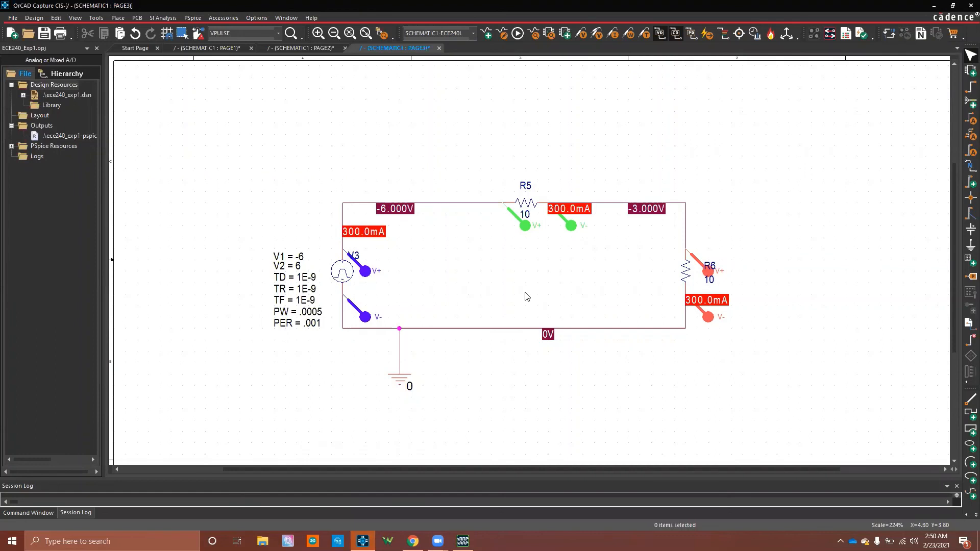
left_click(613, 39)
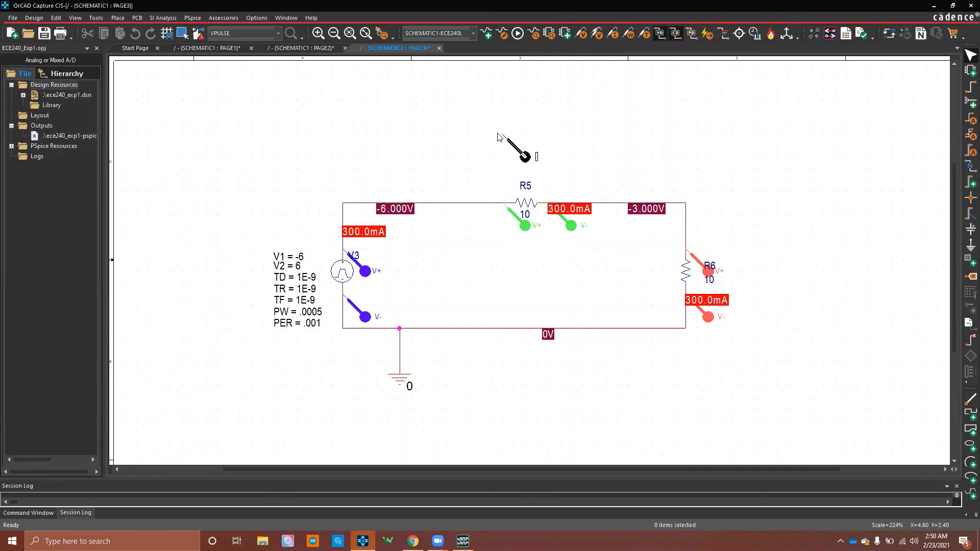
left_click(507, 203)
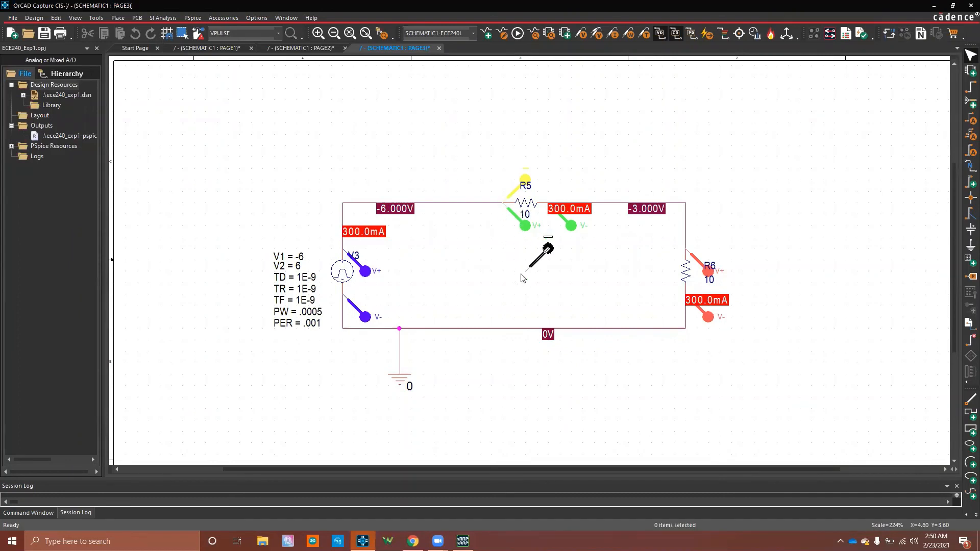
key("Escape")
left_click(517, 33)
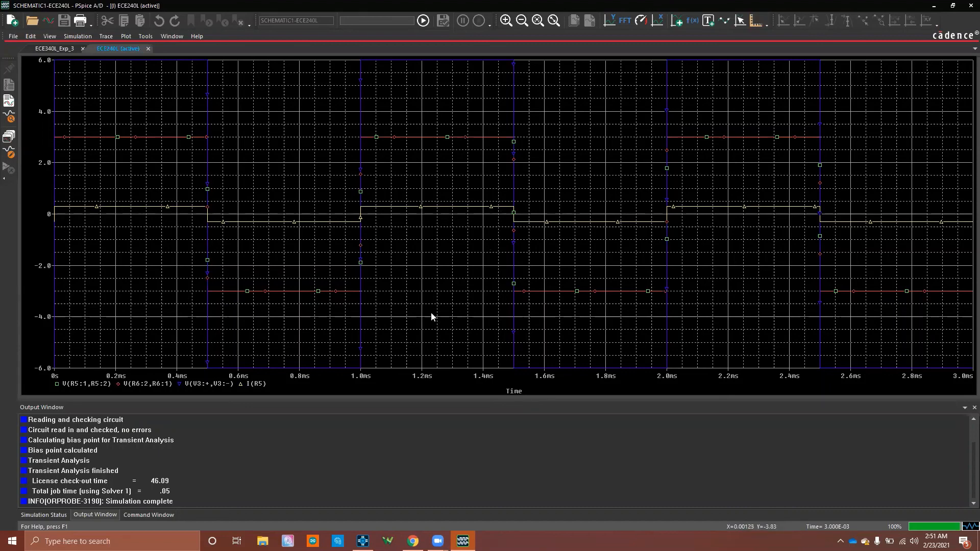
left_click(363, 541)
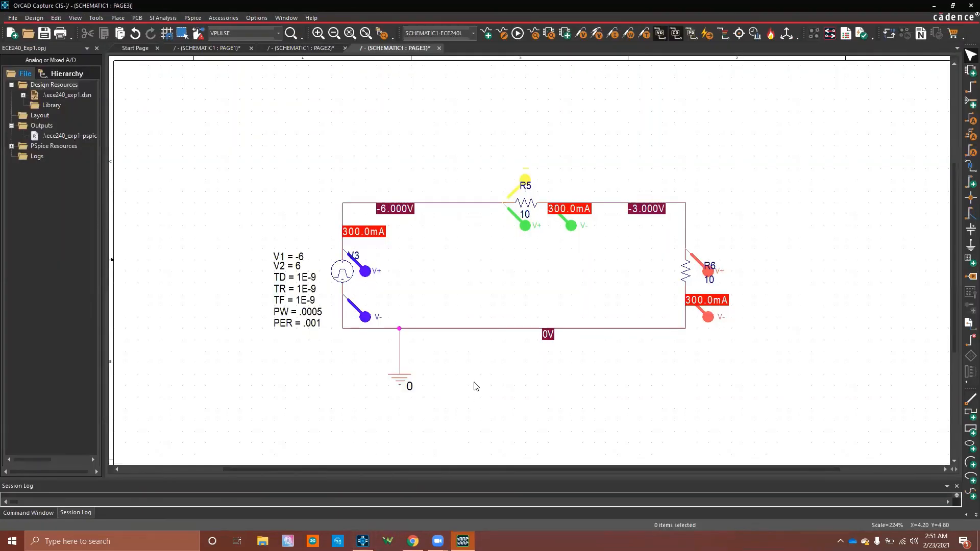